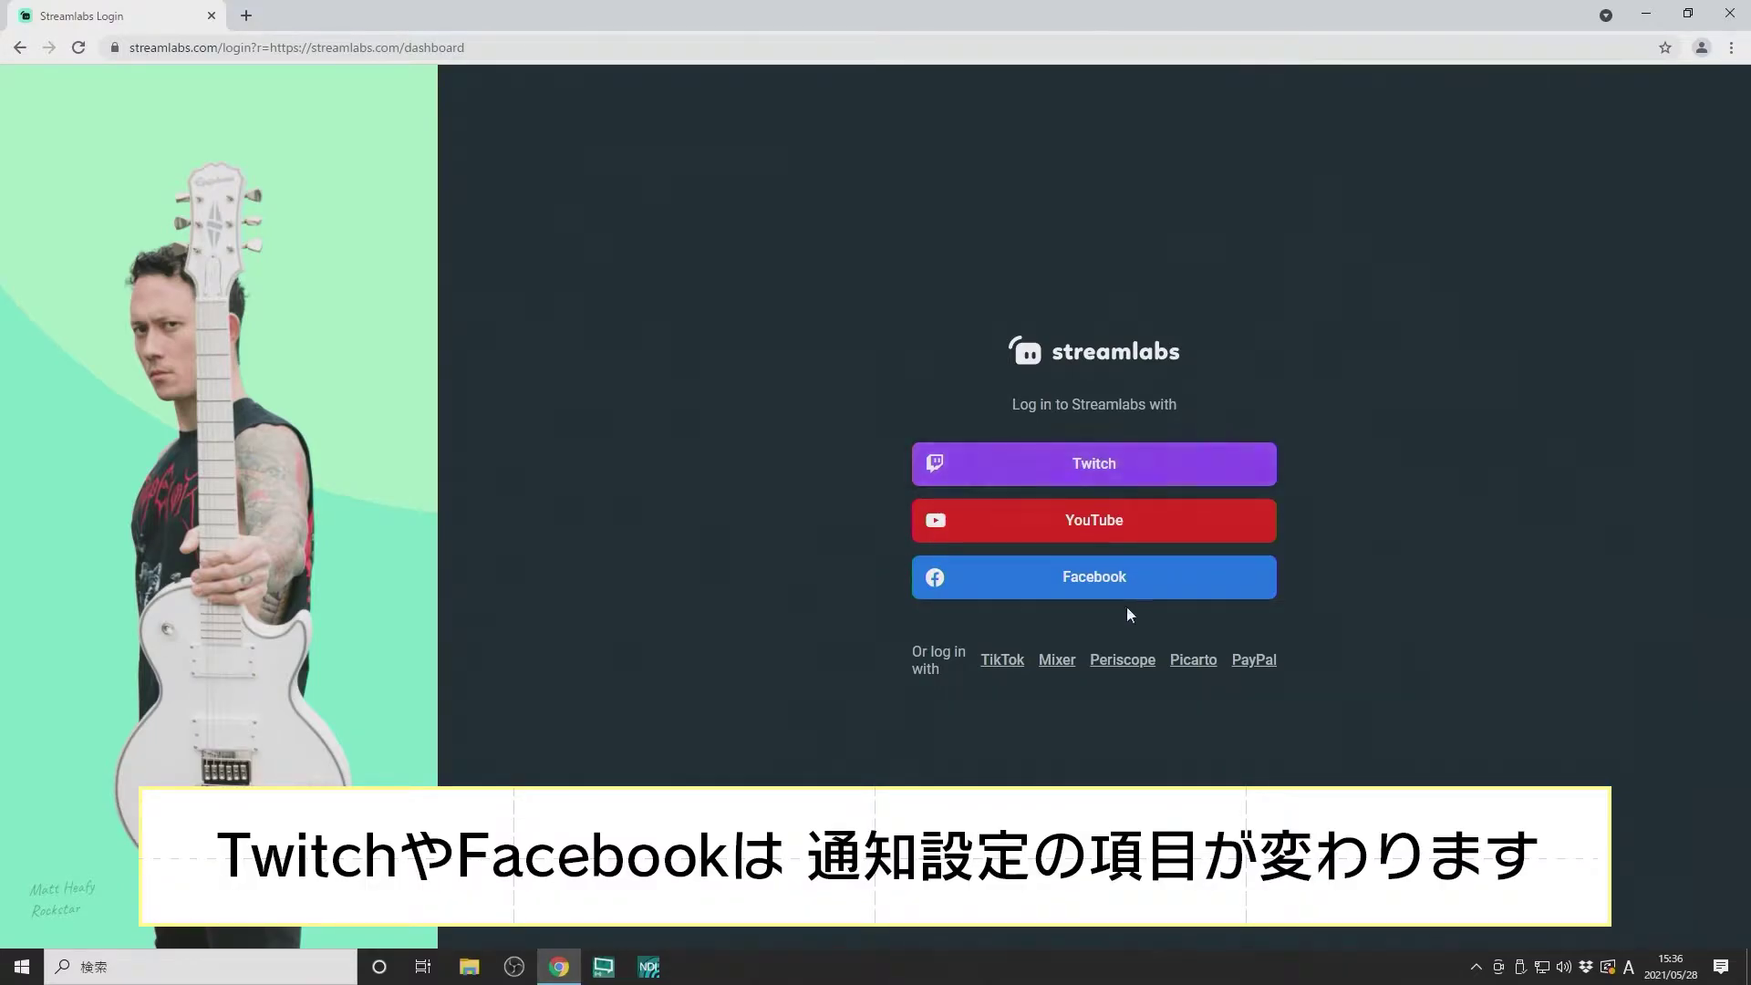
Log in to Streamlabs with YouTube and compare the Starter and Prime plan options
left_click(1128, 529)
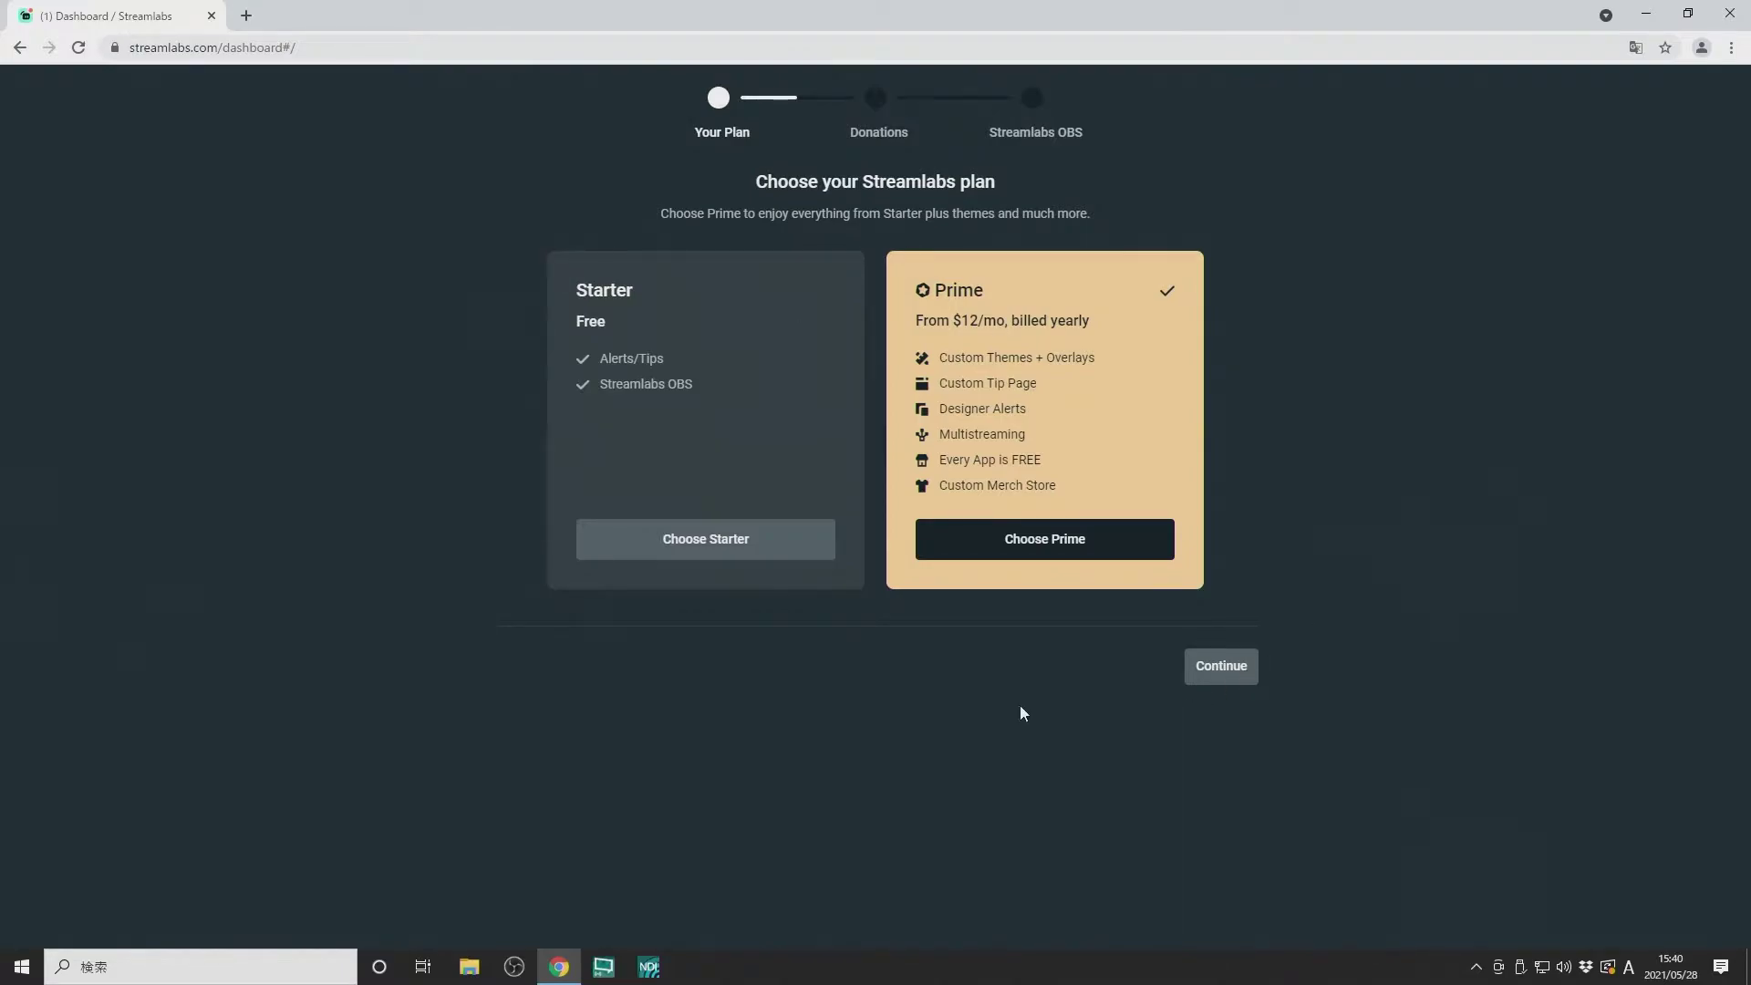
left_click(690, 582)
left_click(999, 550)
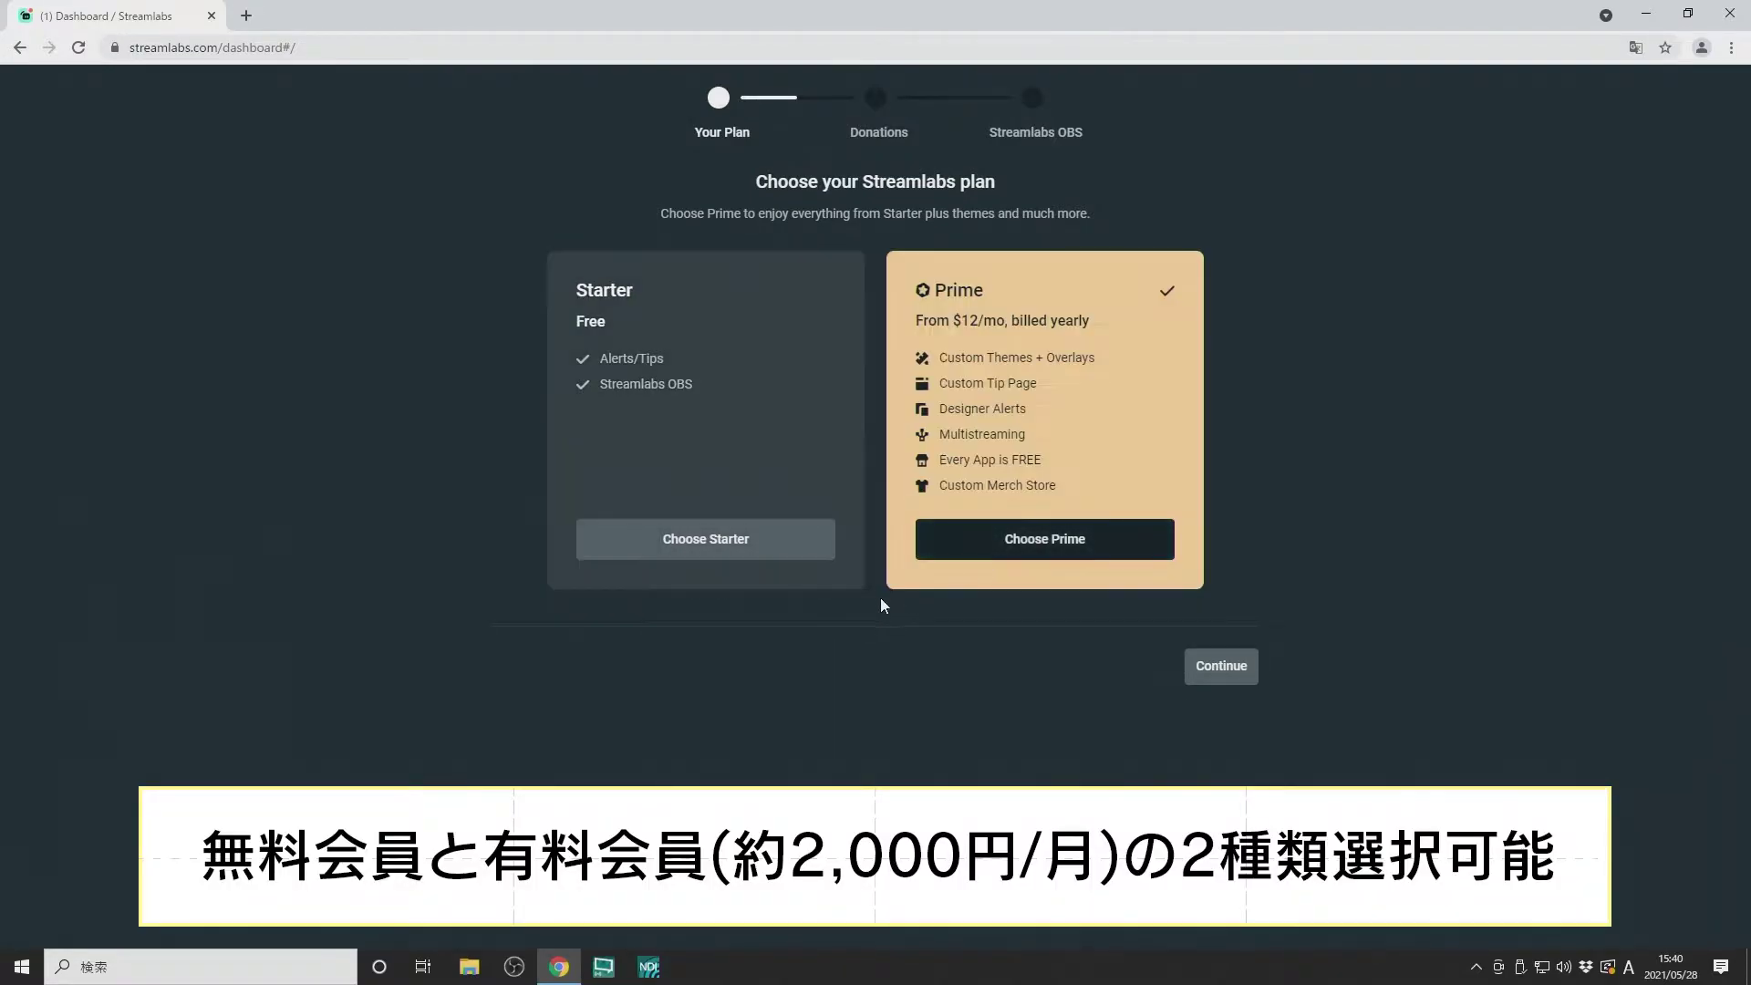
left_click(789, 547)
left_click(998, 550)
left_click(743, 553)
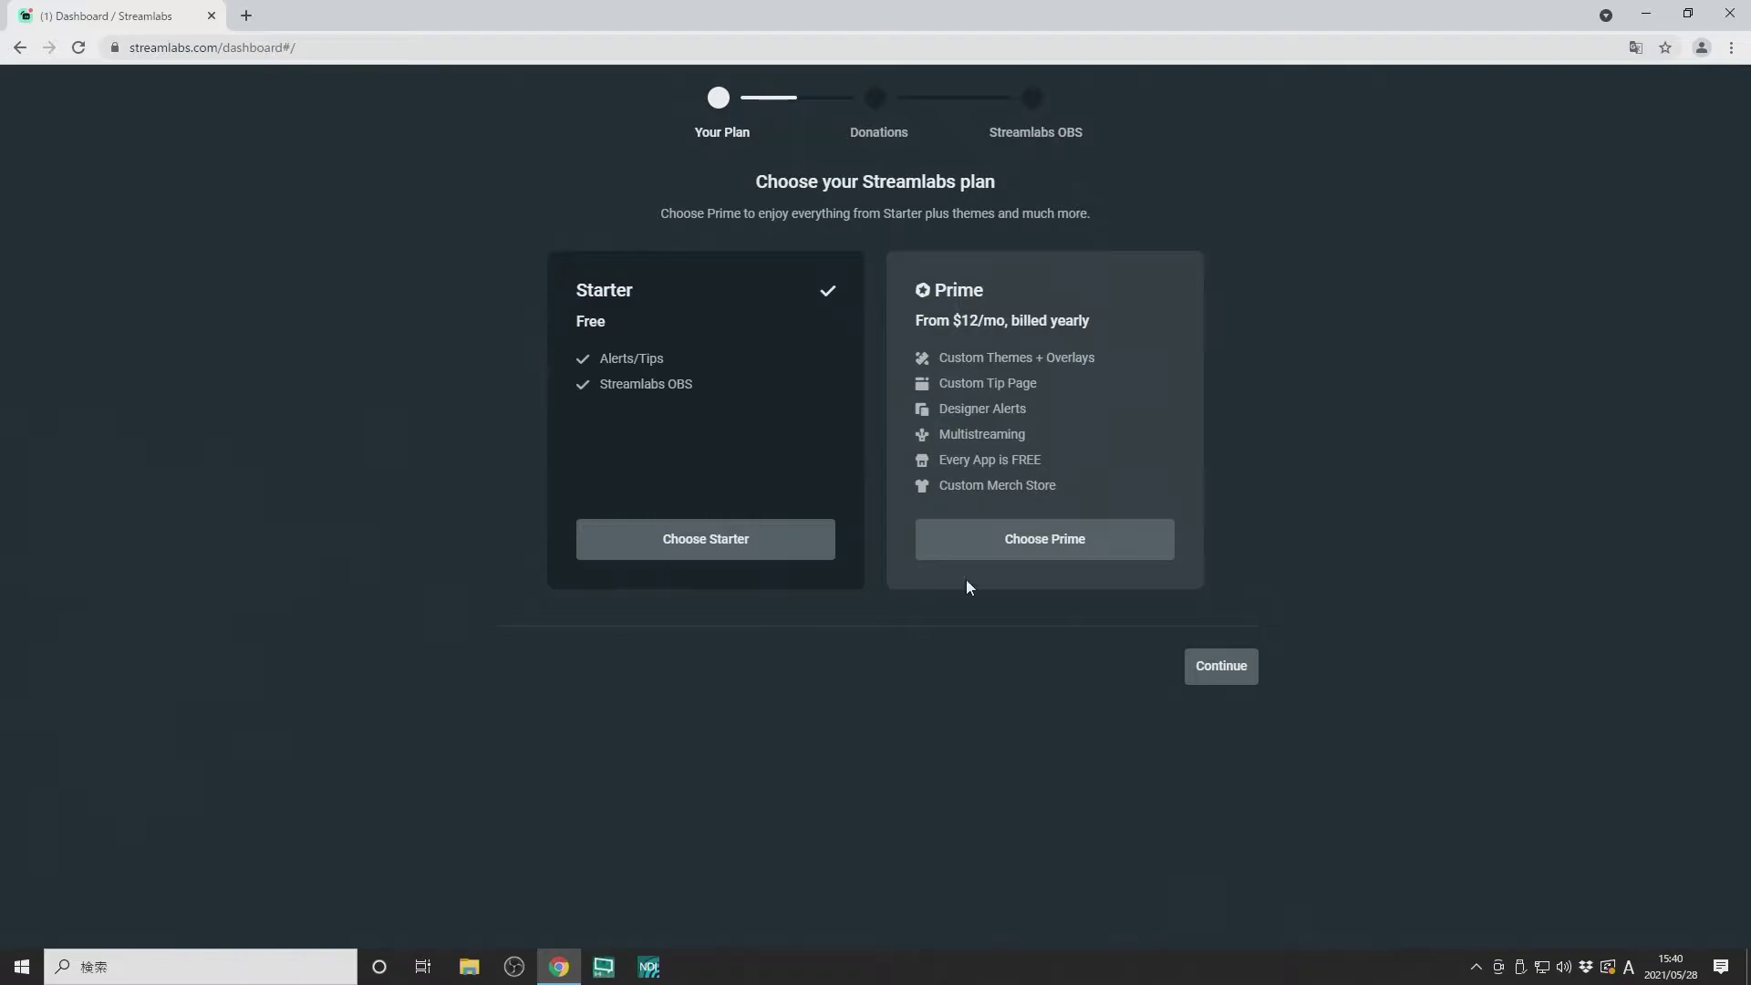
left_click(1036, 547)
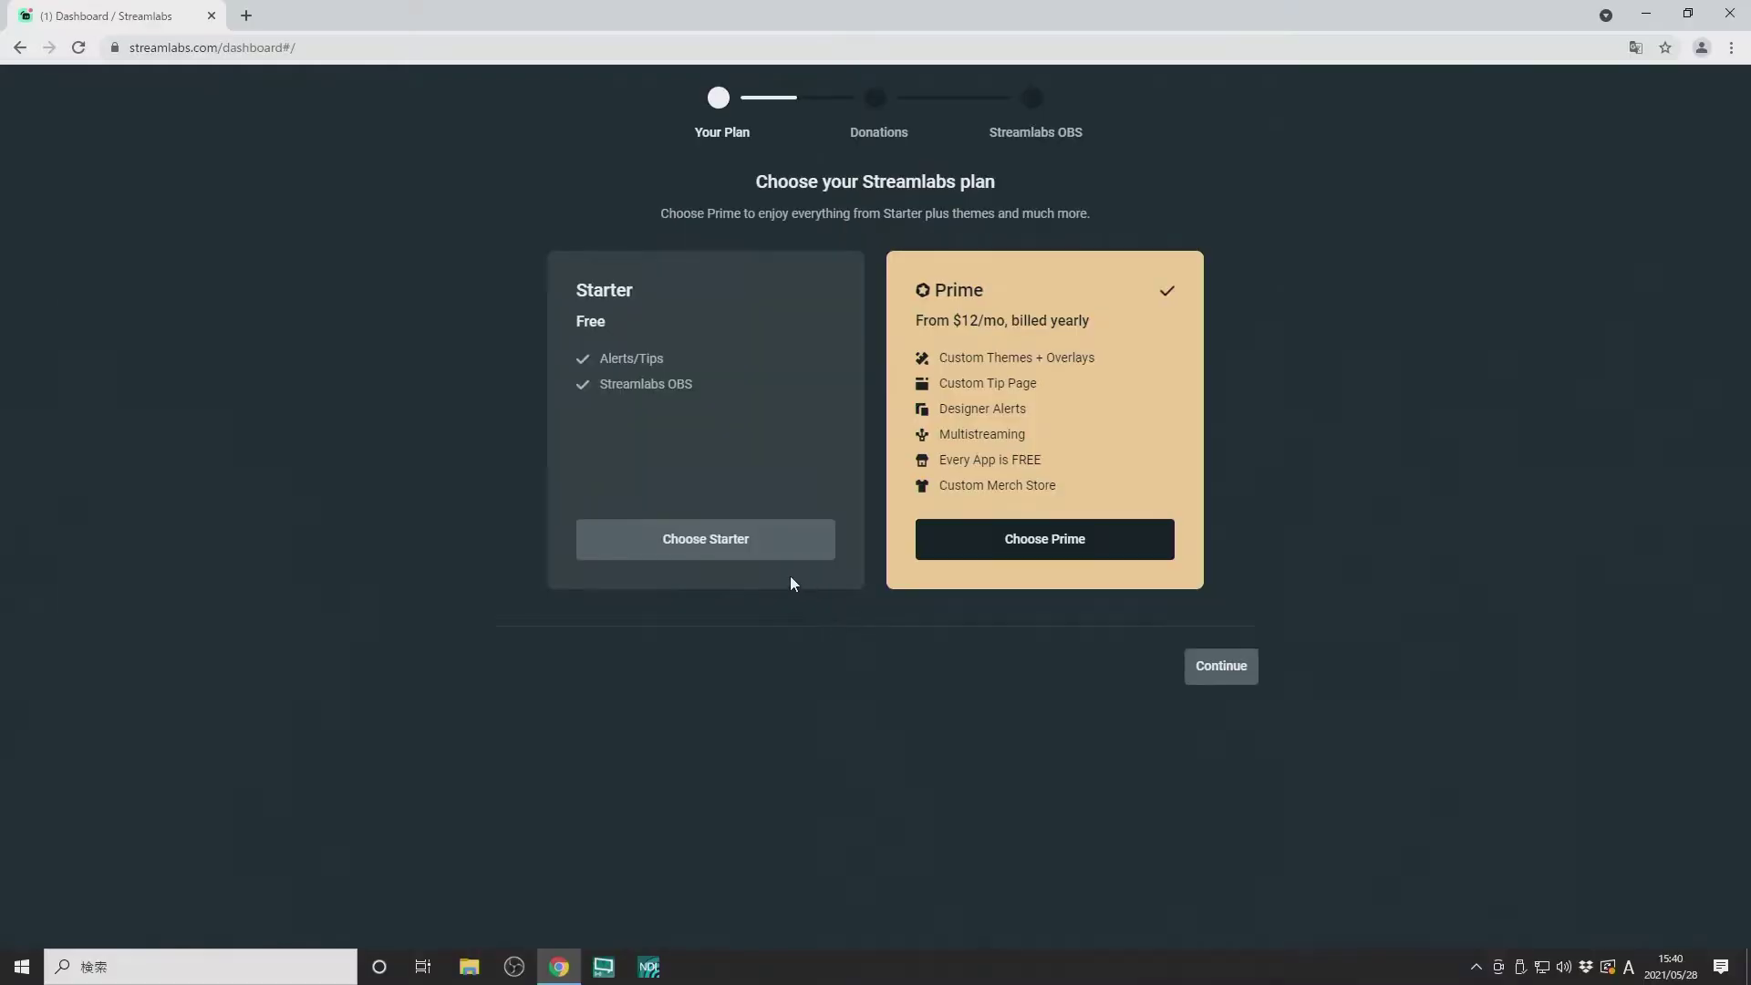
Choose the free Starter plan and continue past the tips setup without connecting a payment service
left_click(220, 540)
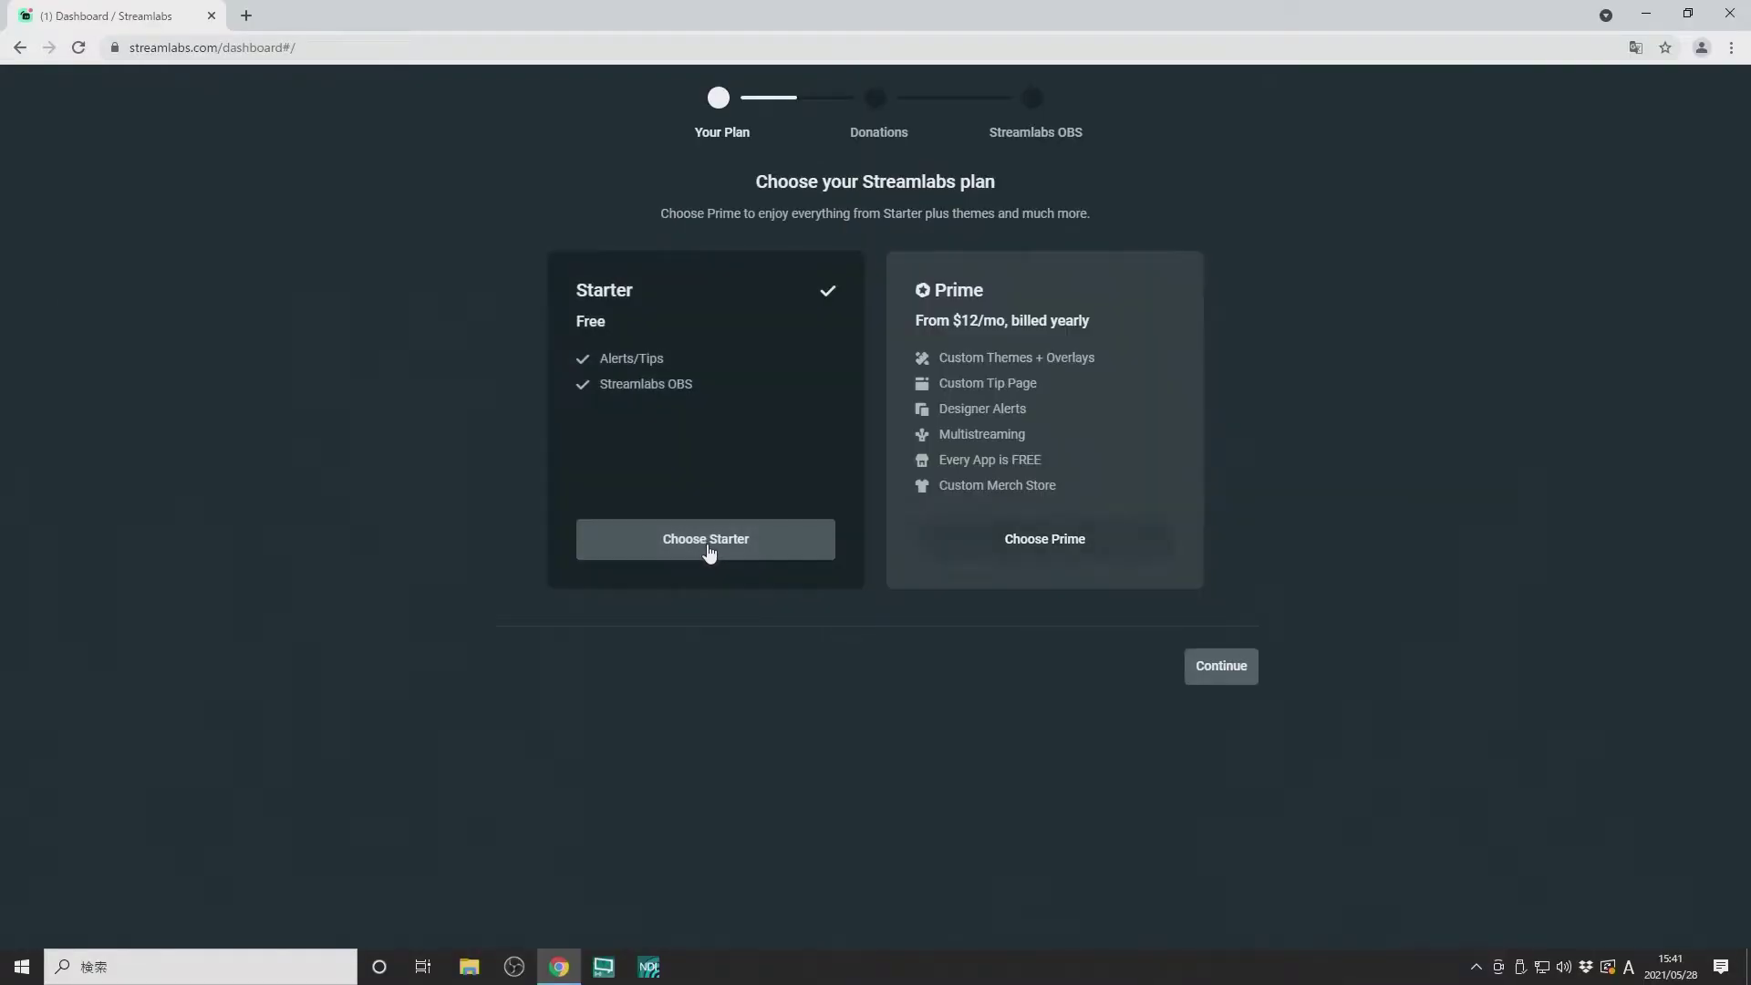
left_click(1221, 673)
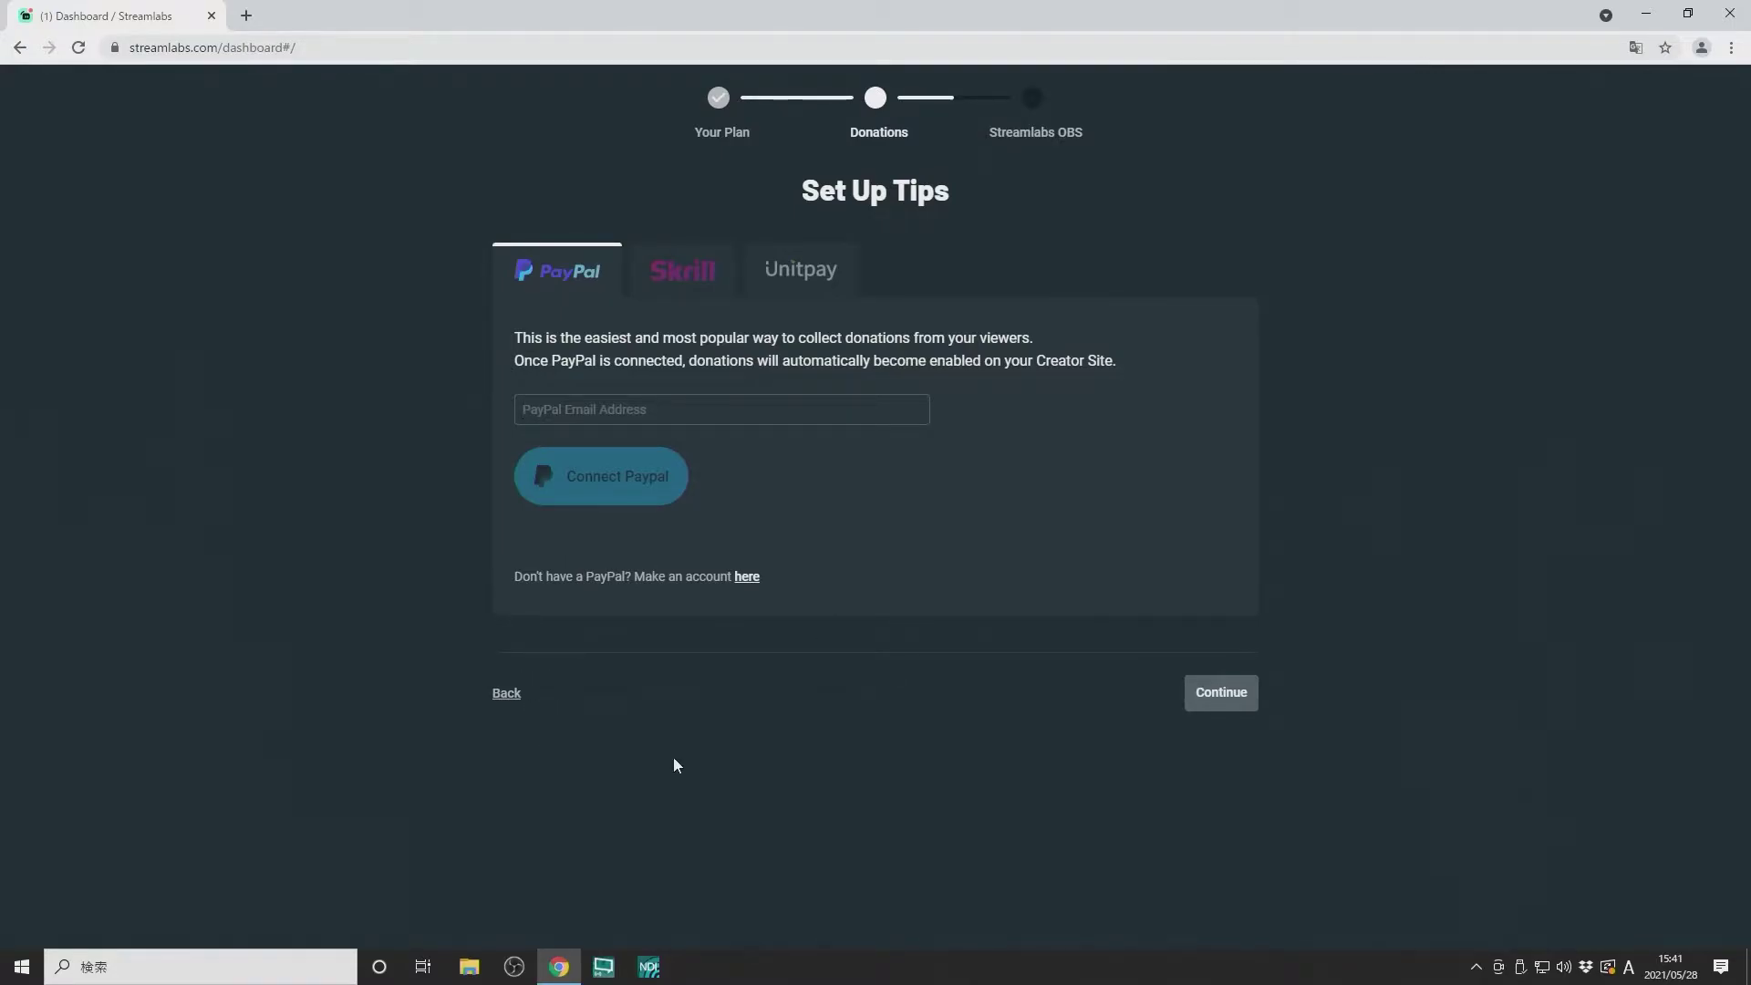
left_click(1225, 694)
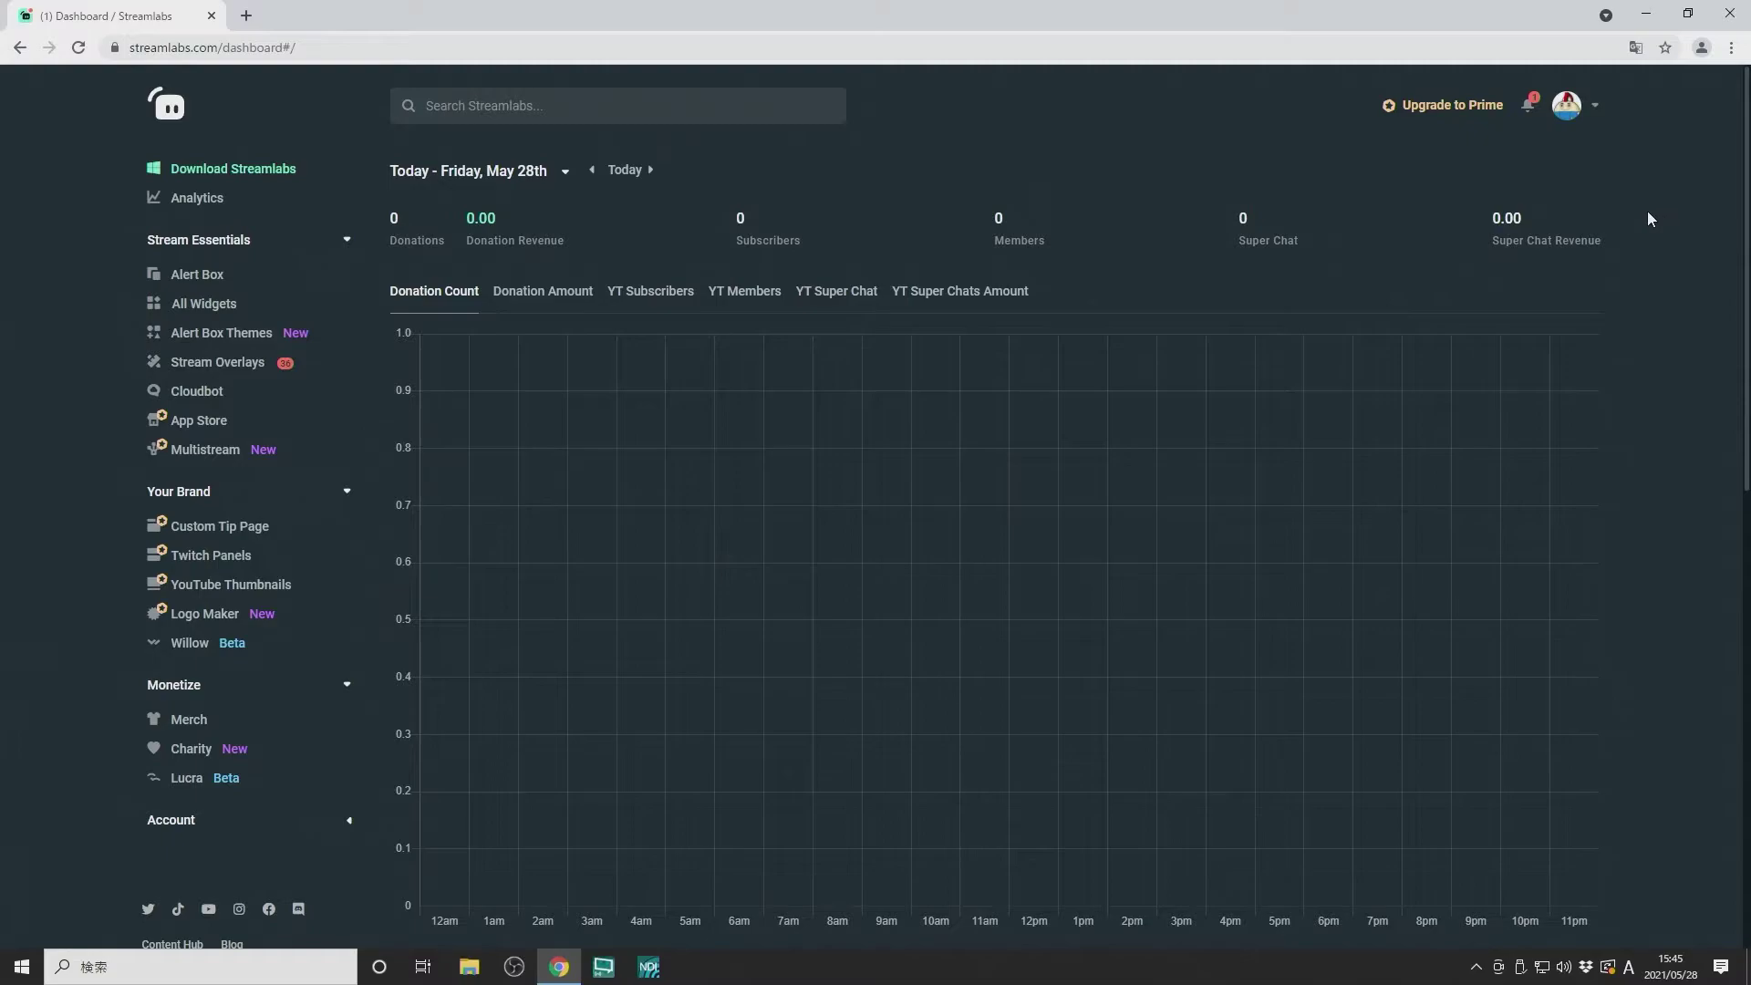
Set the Streamlabs dashboard language to 日本語
left_click(1593, 113)
left_click(1215, 260)
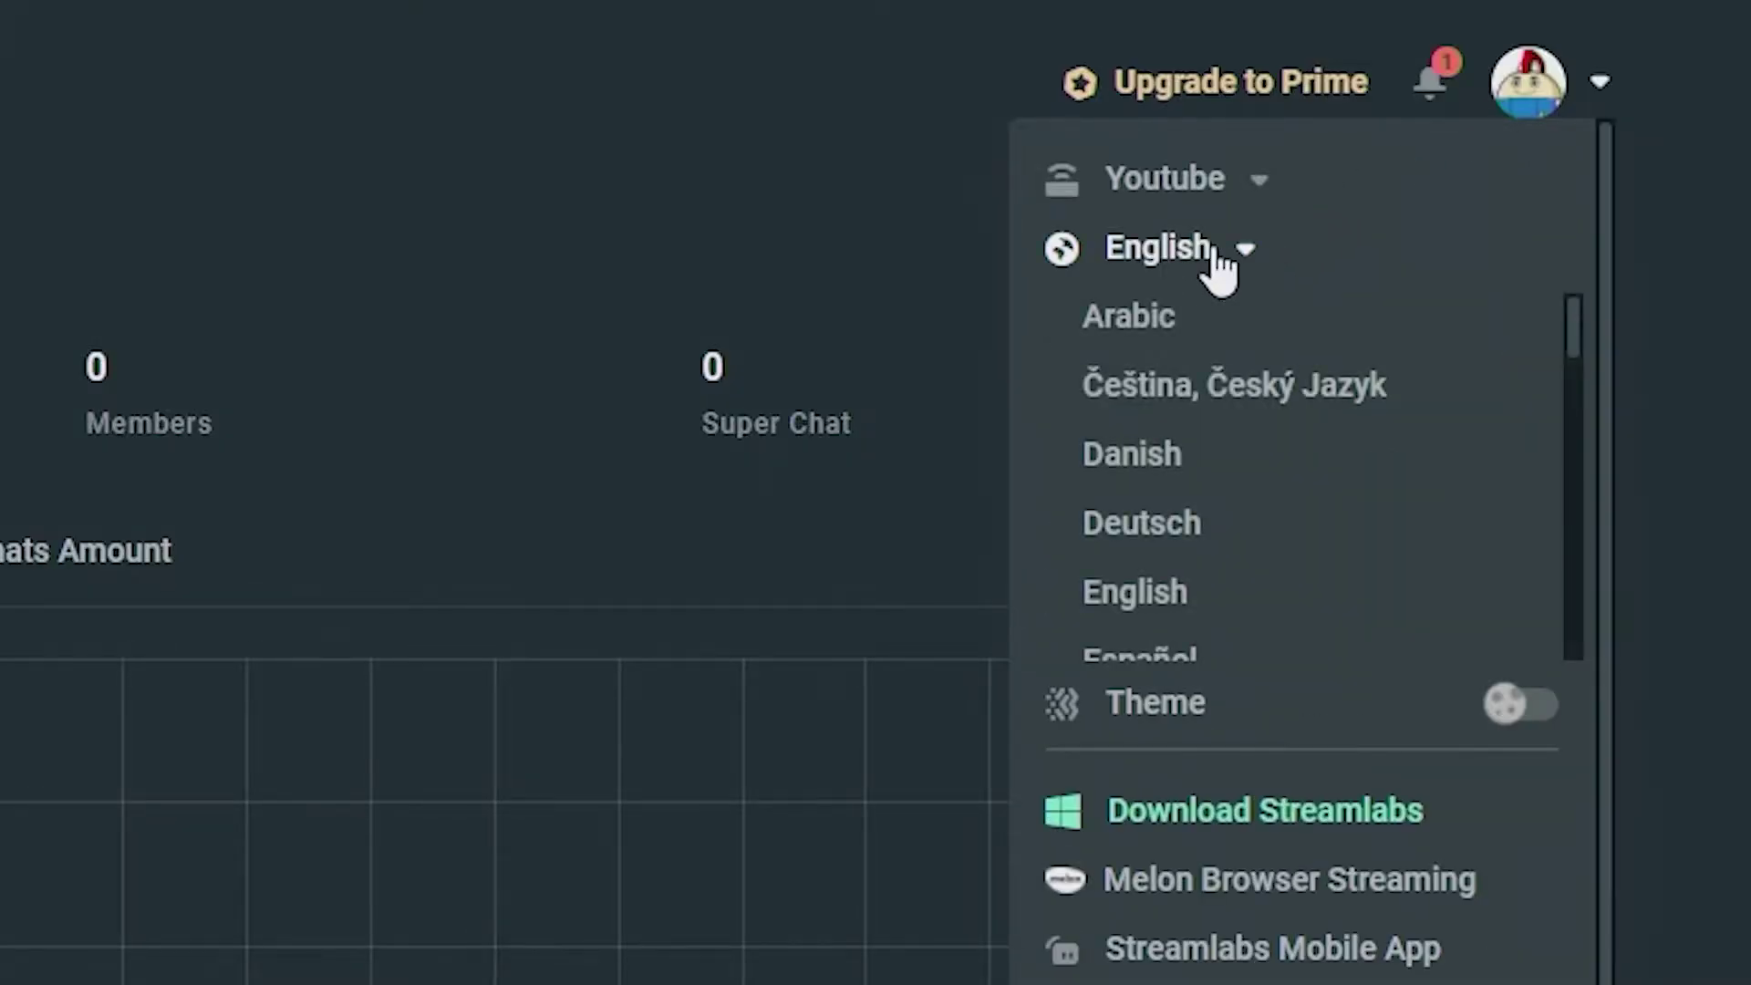
scroll(1197, 502, "down", 5)
scroll(1195, 501, "down", 2)
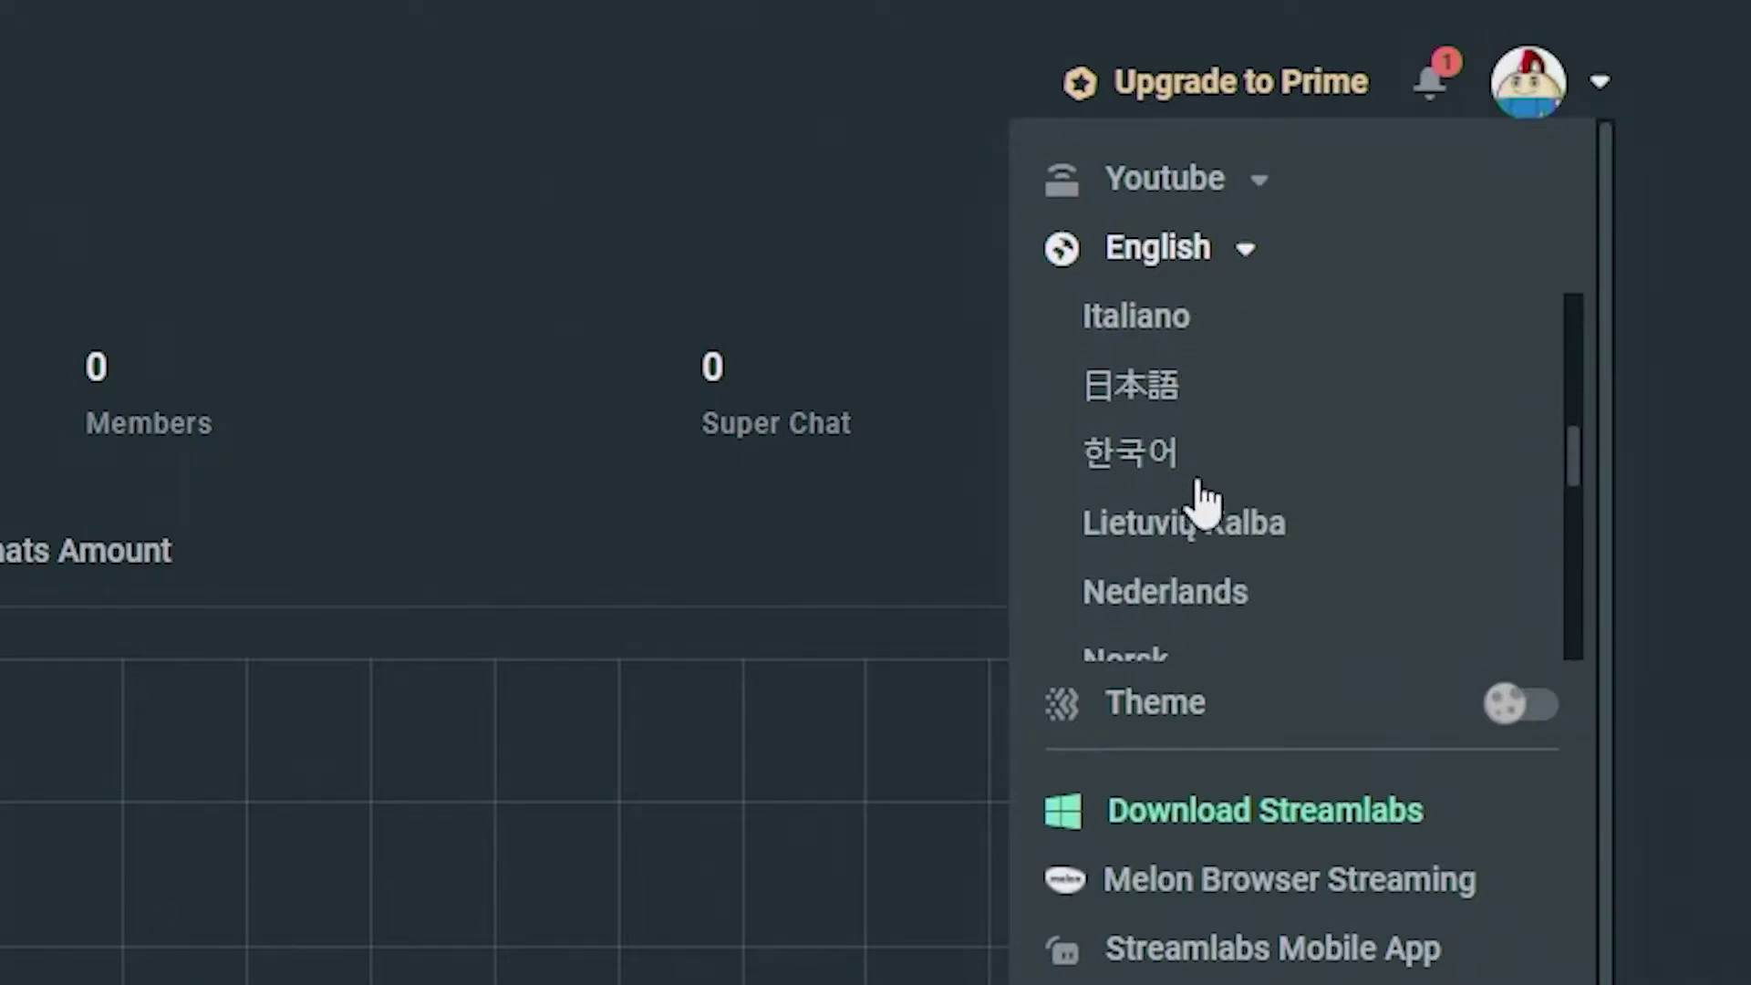
left_click(1154, 390)
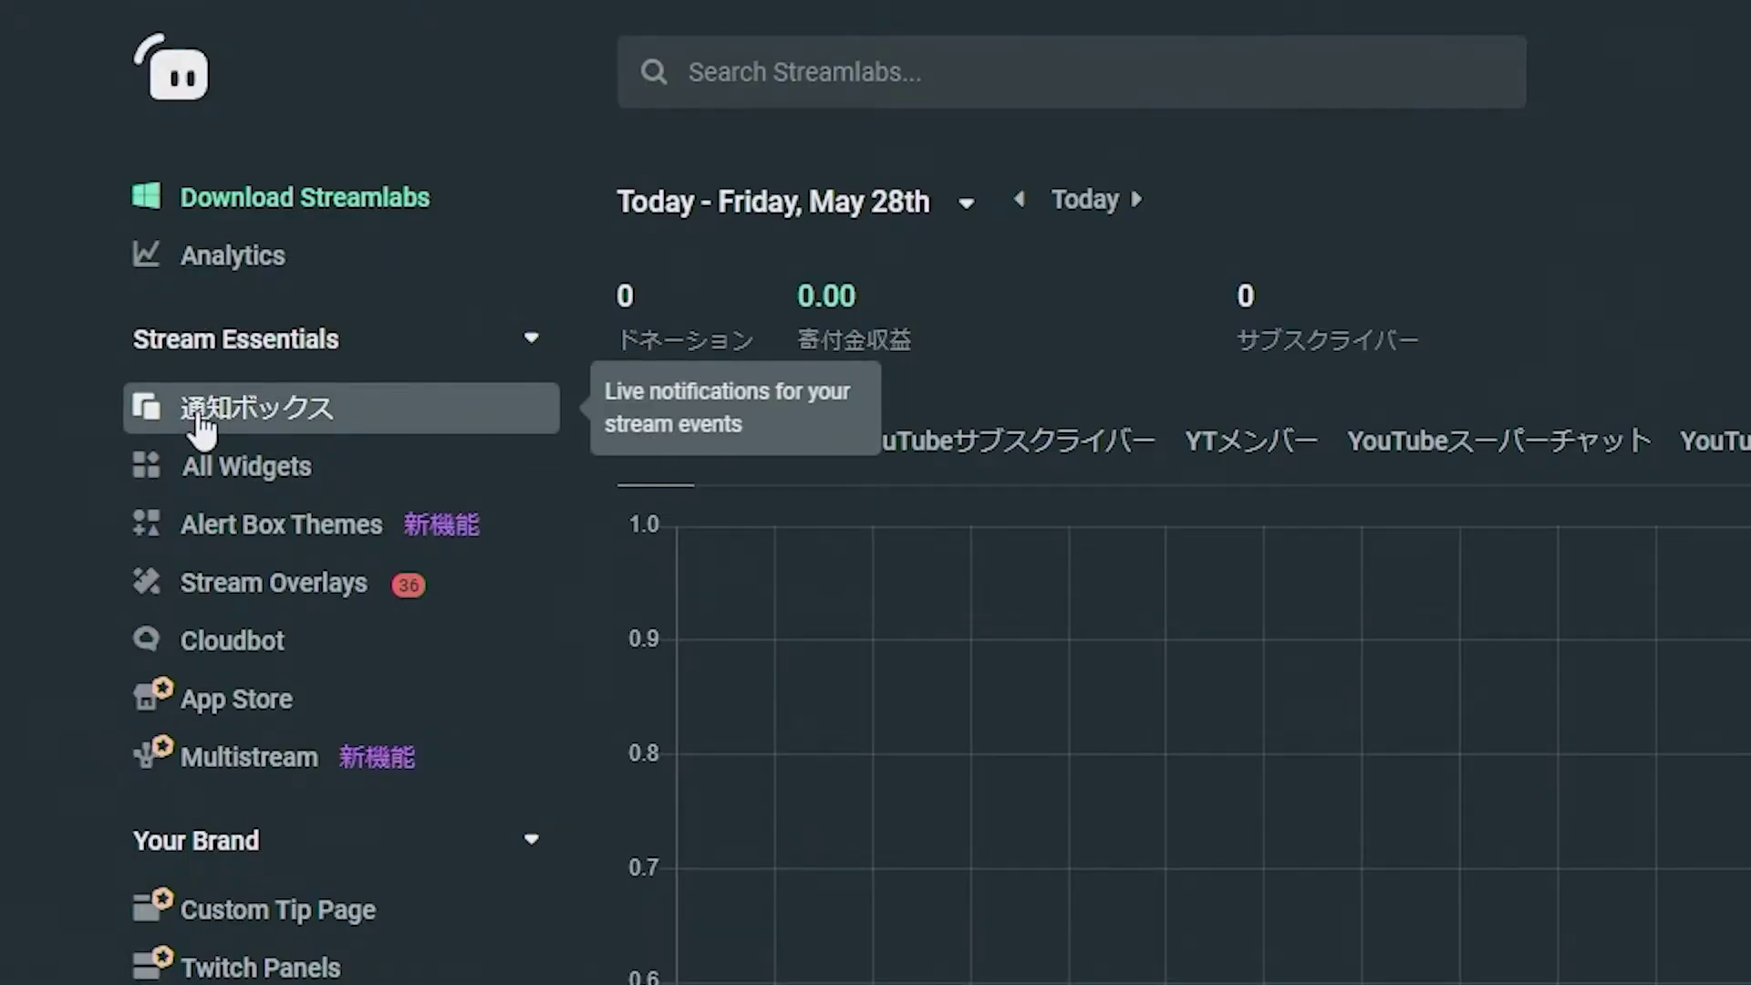
Open the 通知ボックス page, dismiss its introductory tutorial and look over the general alert settings
left_click(201, 421)
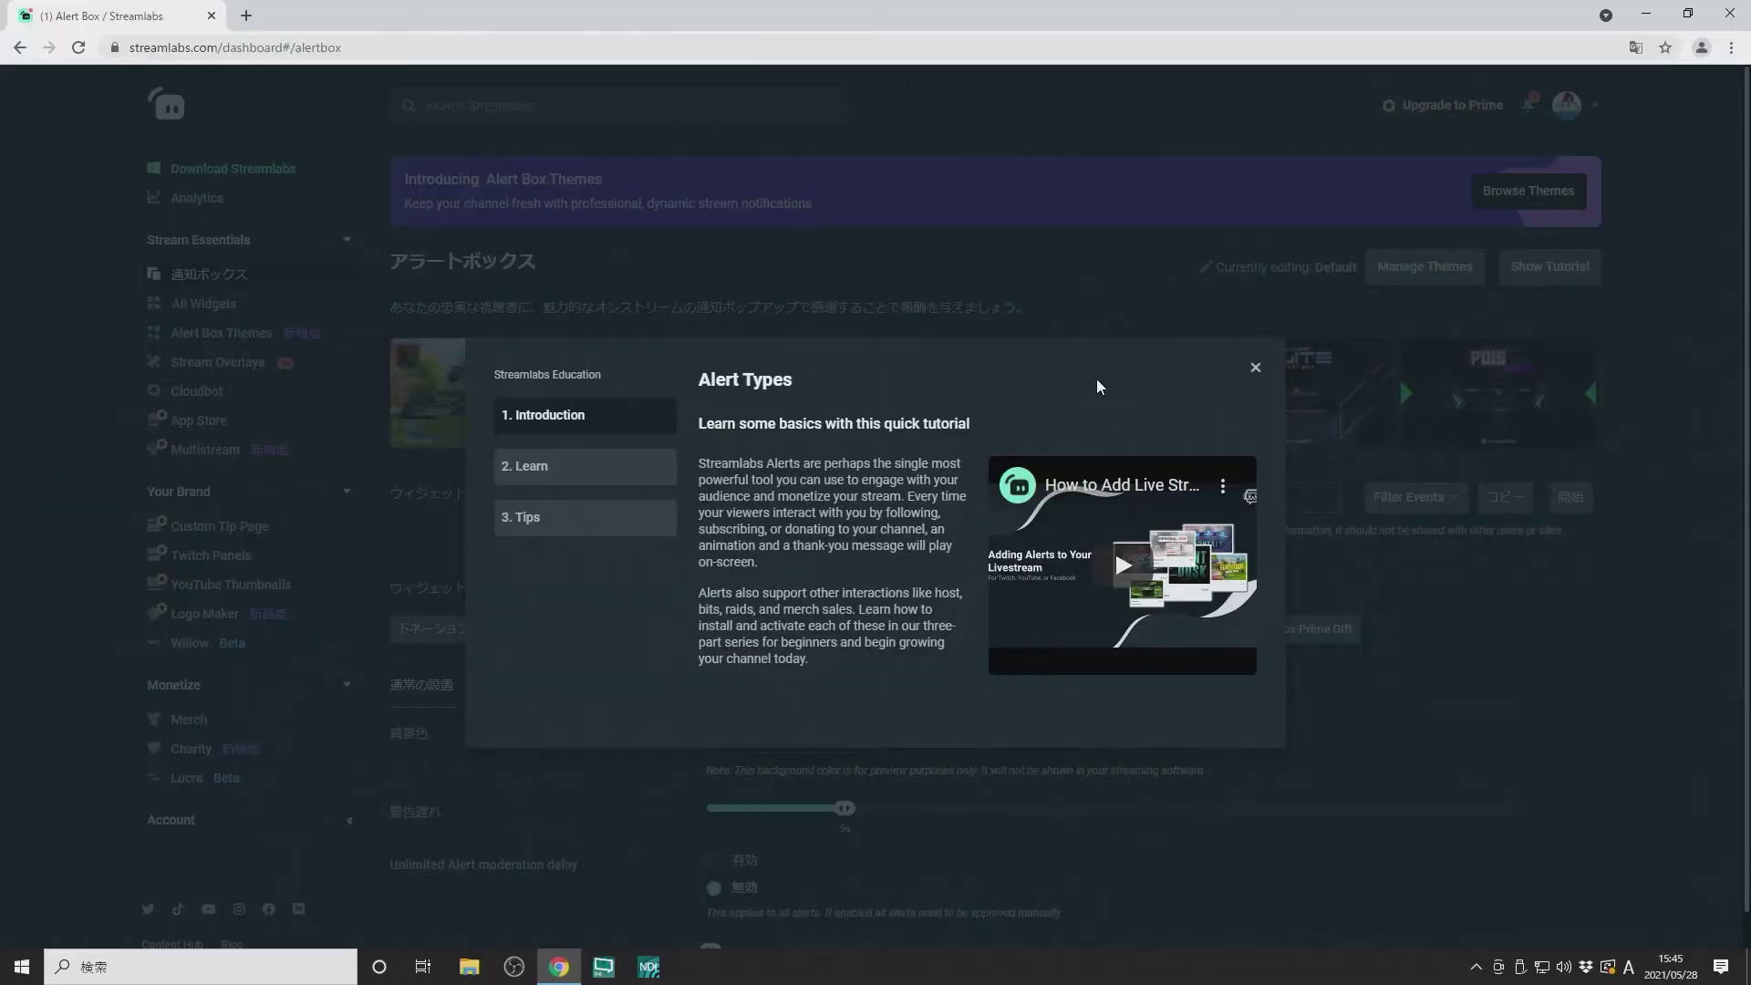
left_click(1256, 370)
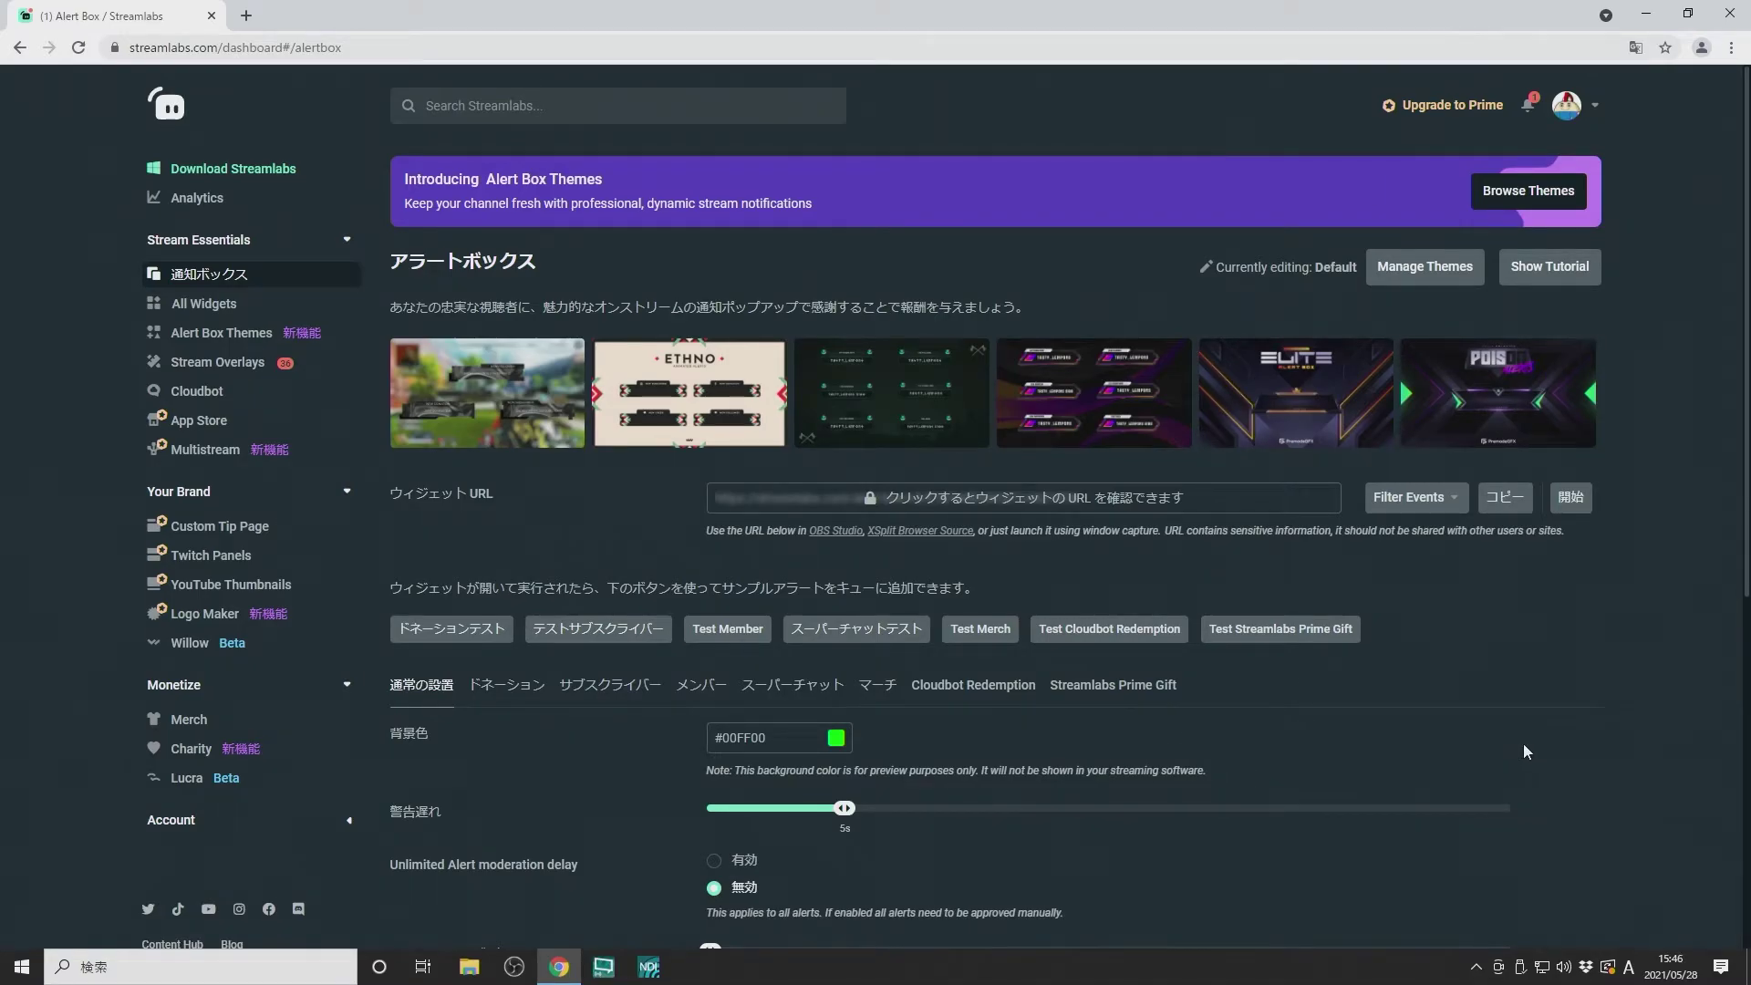
scroll(1523, 742, "down", 1)
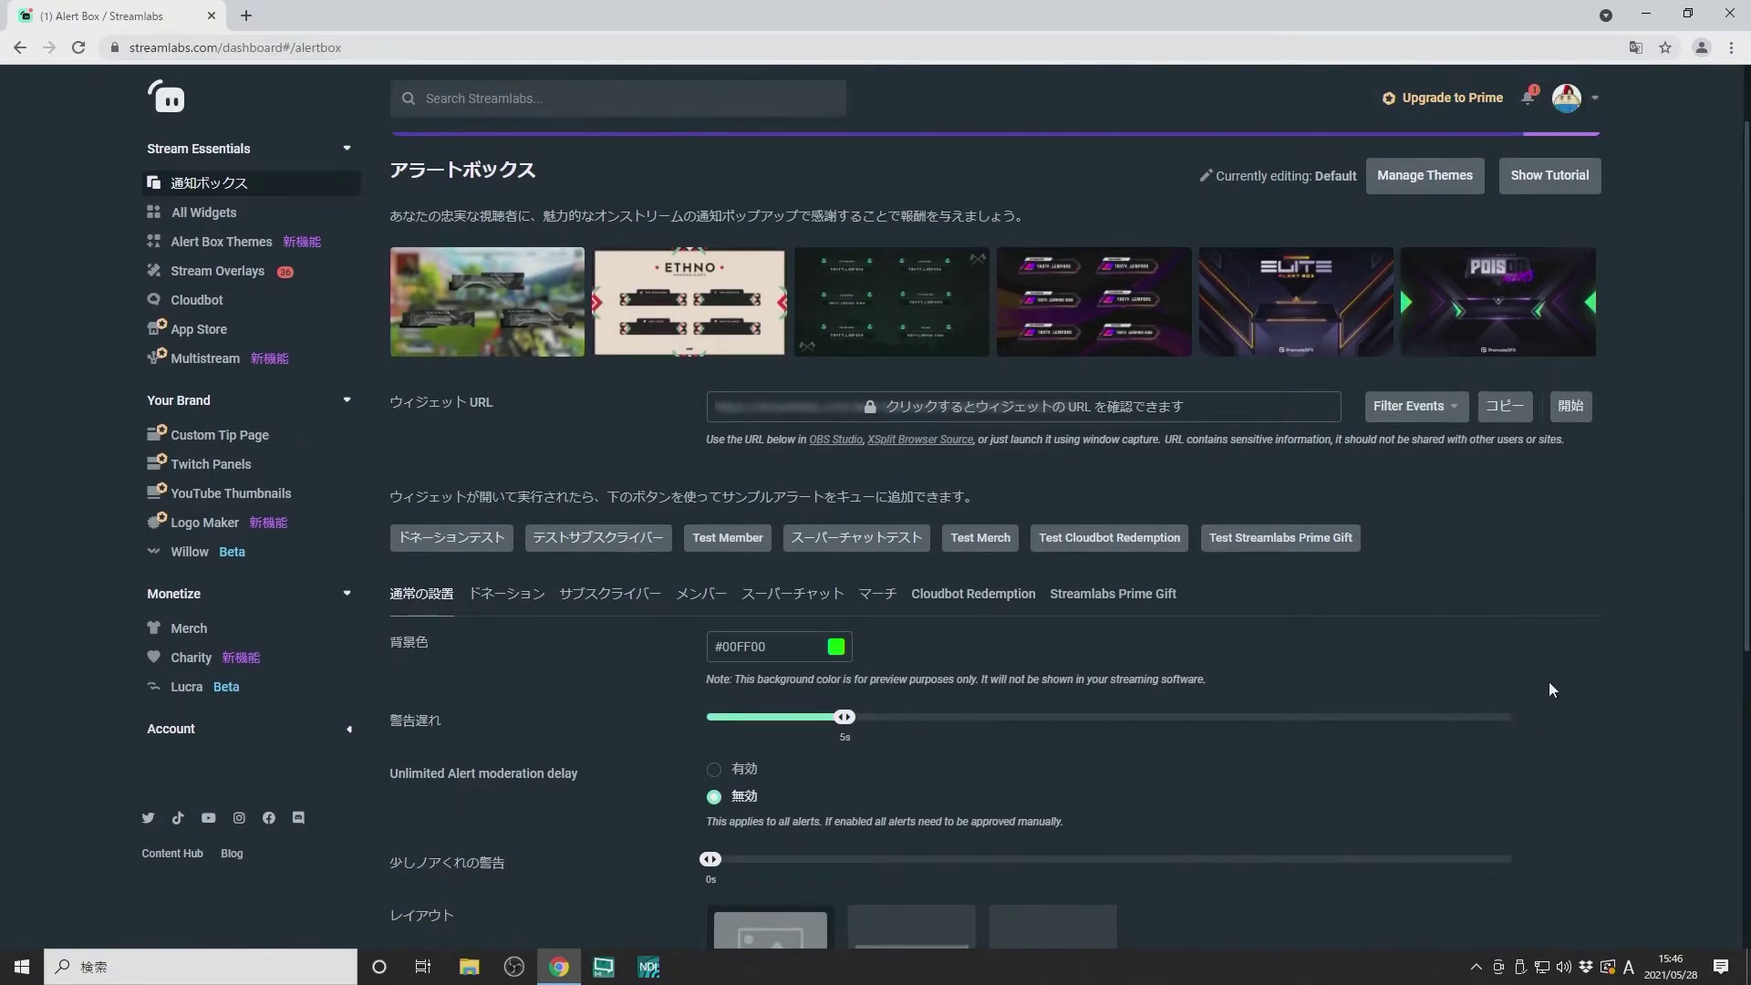
scroll(1549, 681, "down", 4)
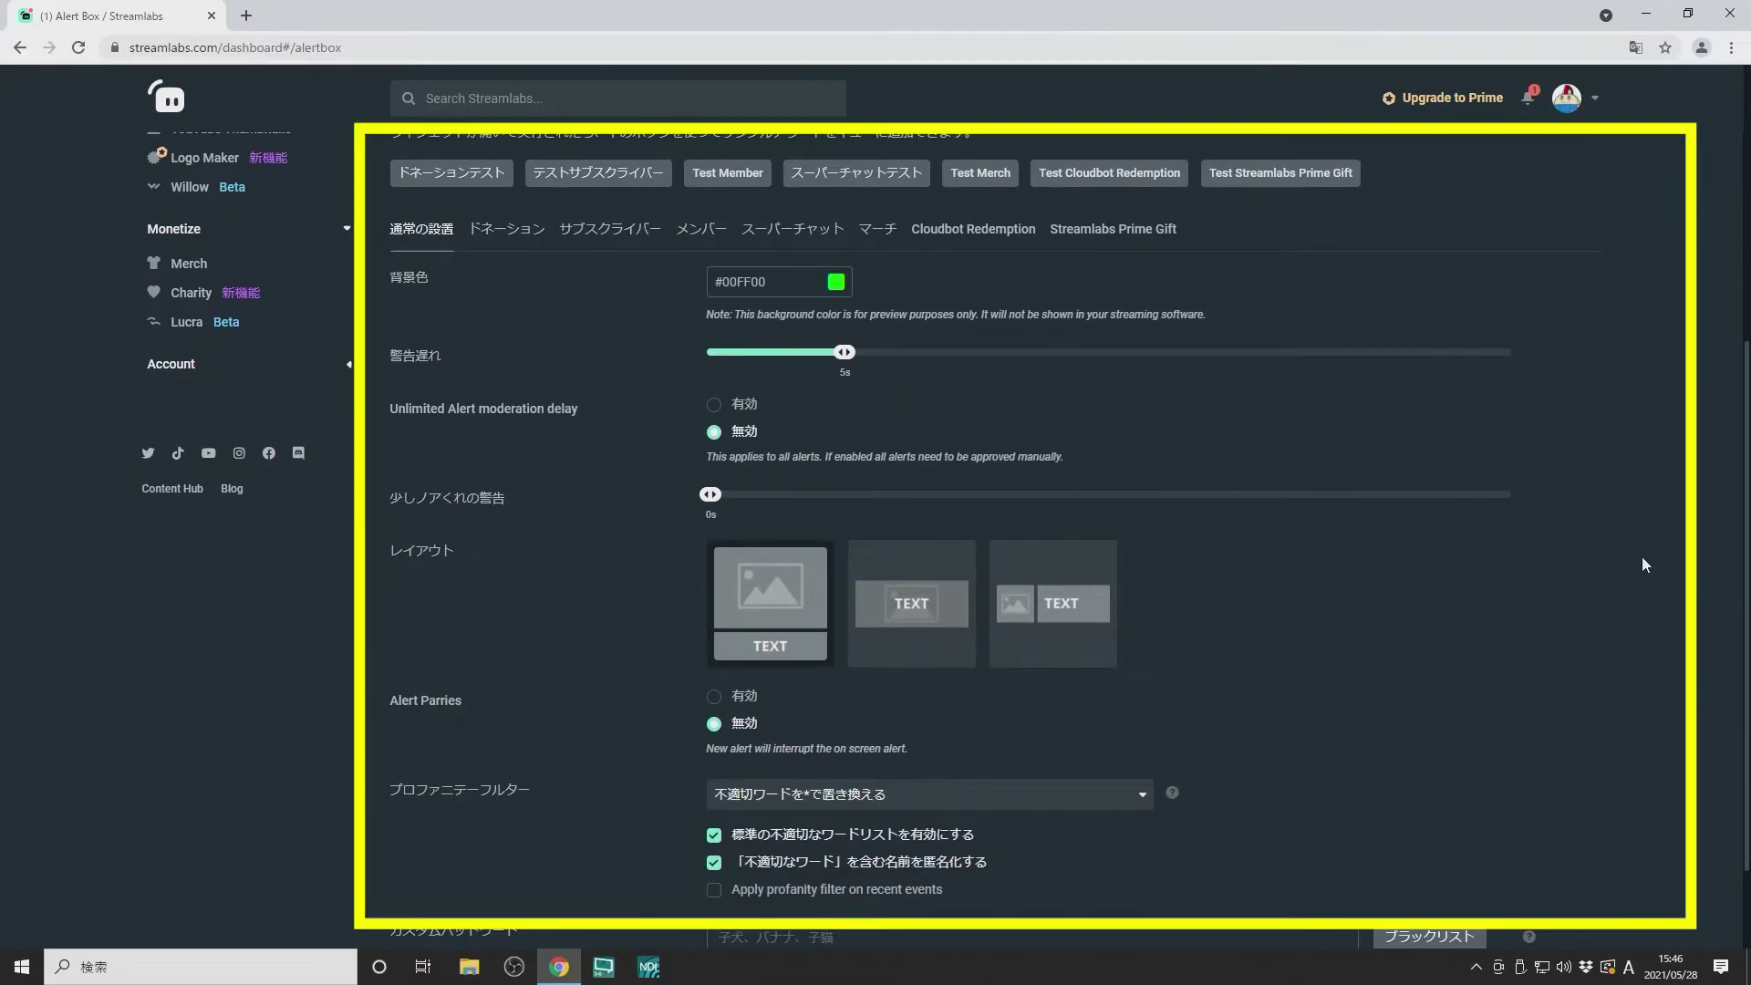
scroll(1585, 633, "up", 1)
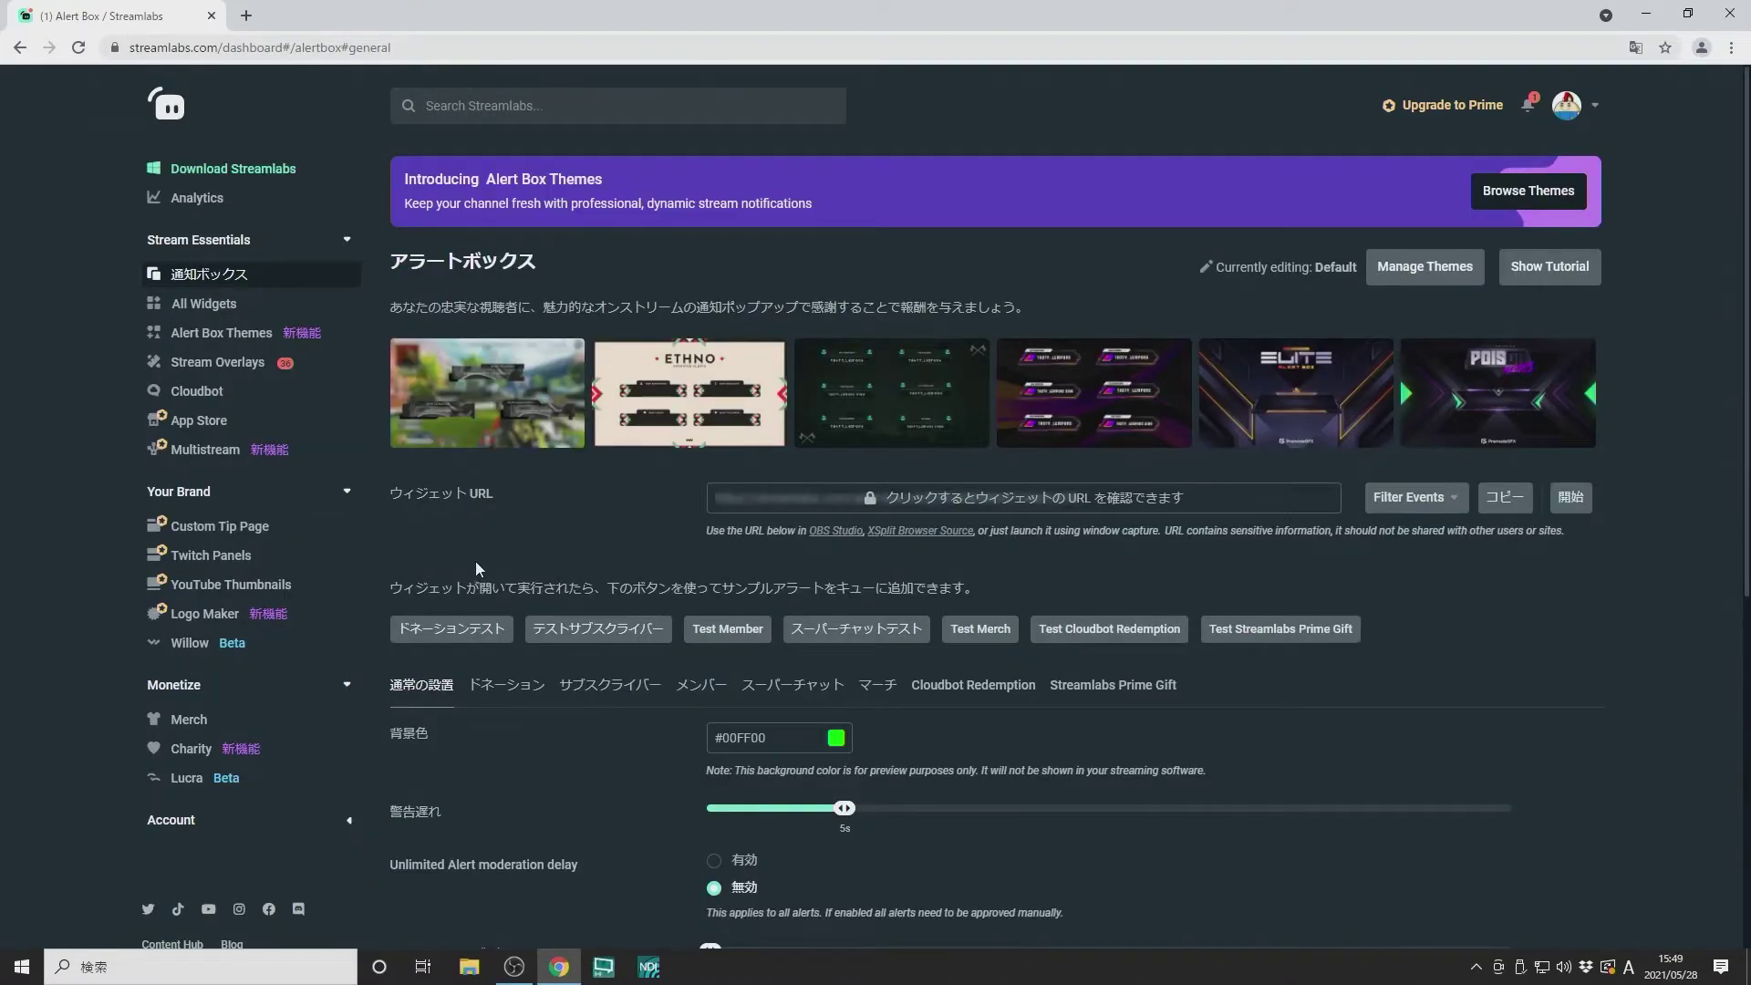
scroll(474, 560, "down", 1)
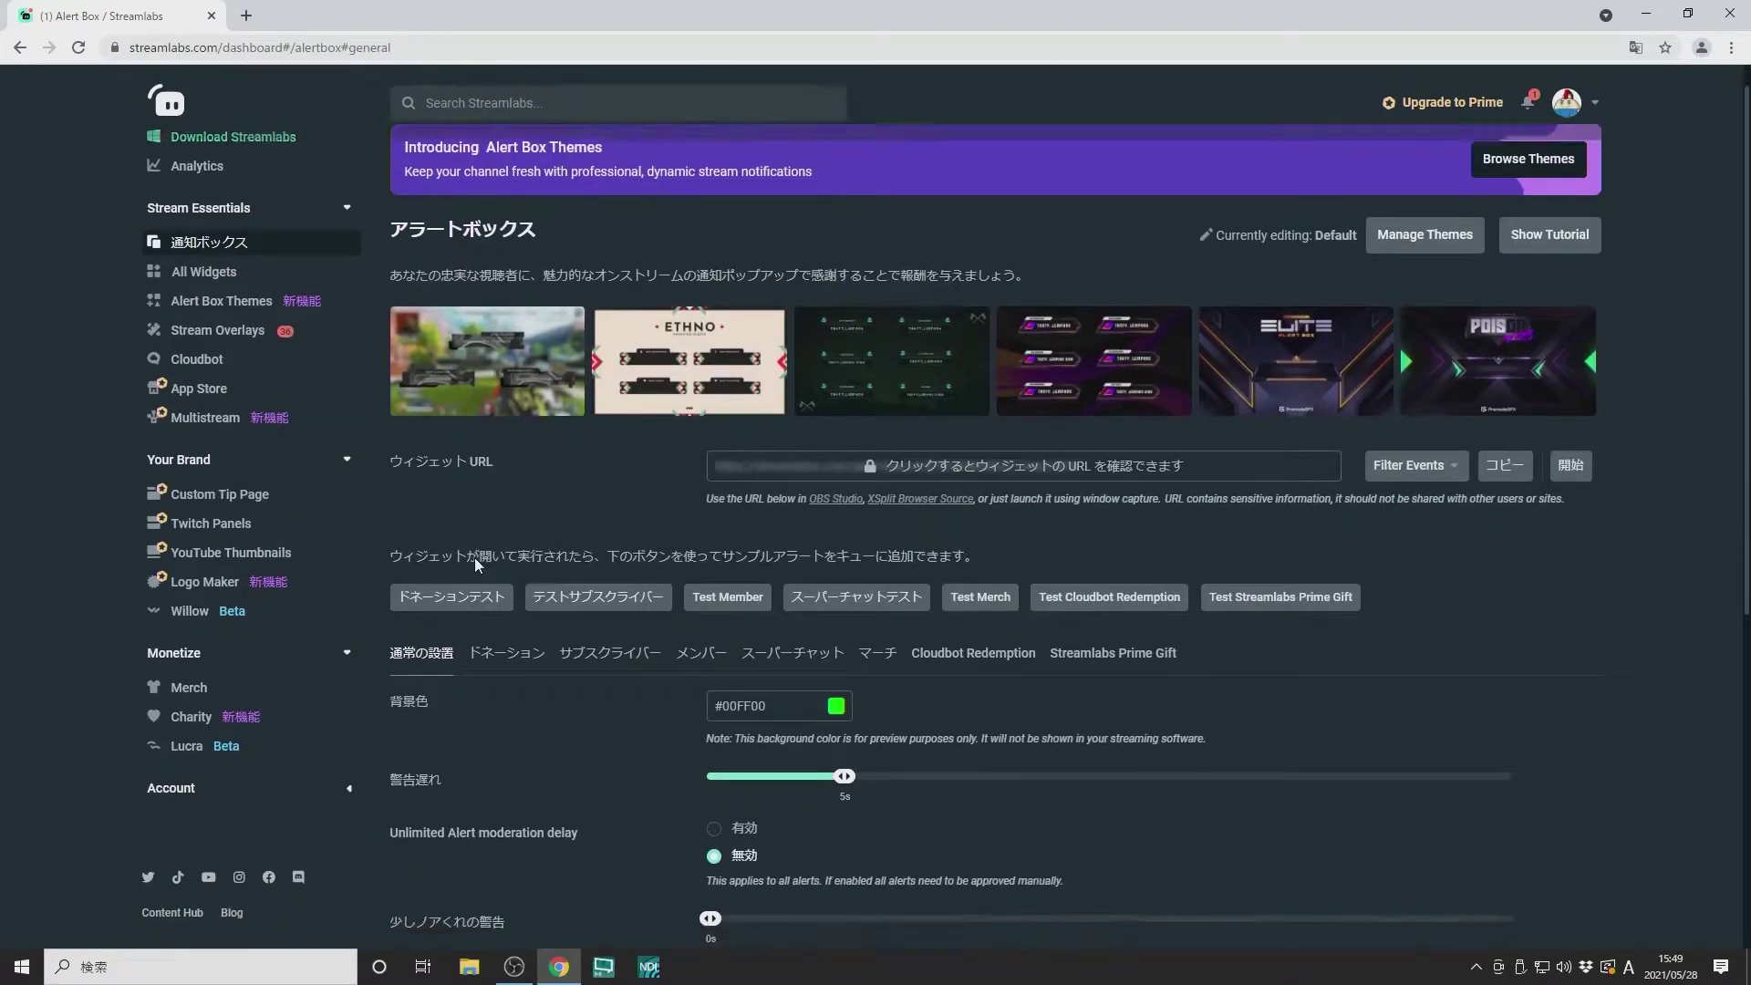
Examine the スーパーチャット alert settings, from layout and animation down to image, sound and display duration
left_click(800, 605)
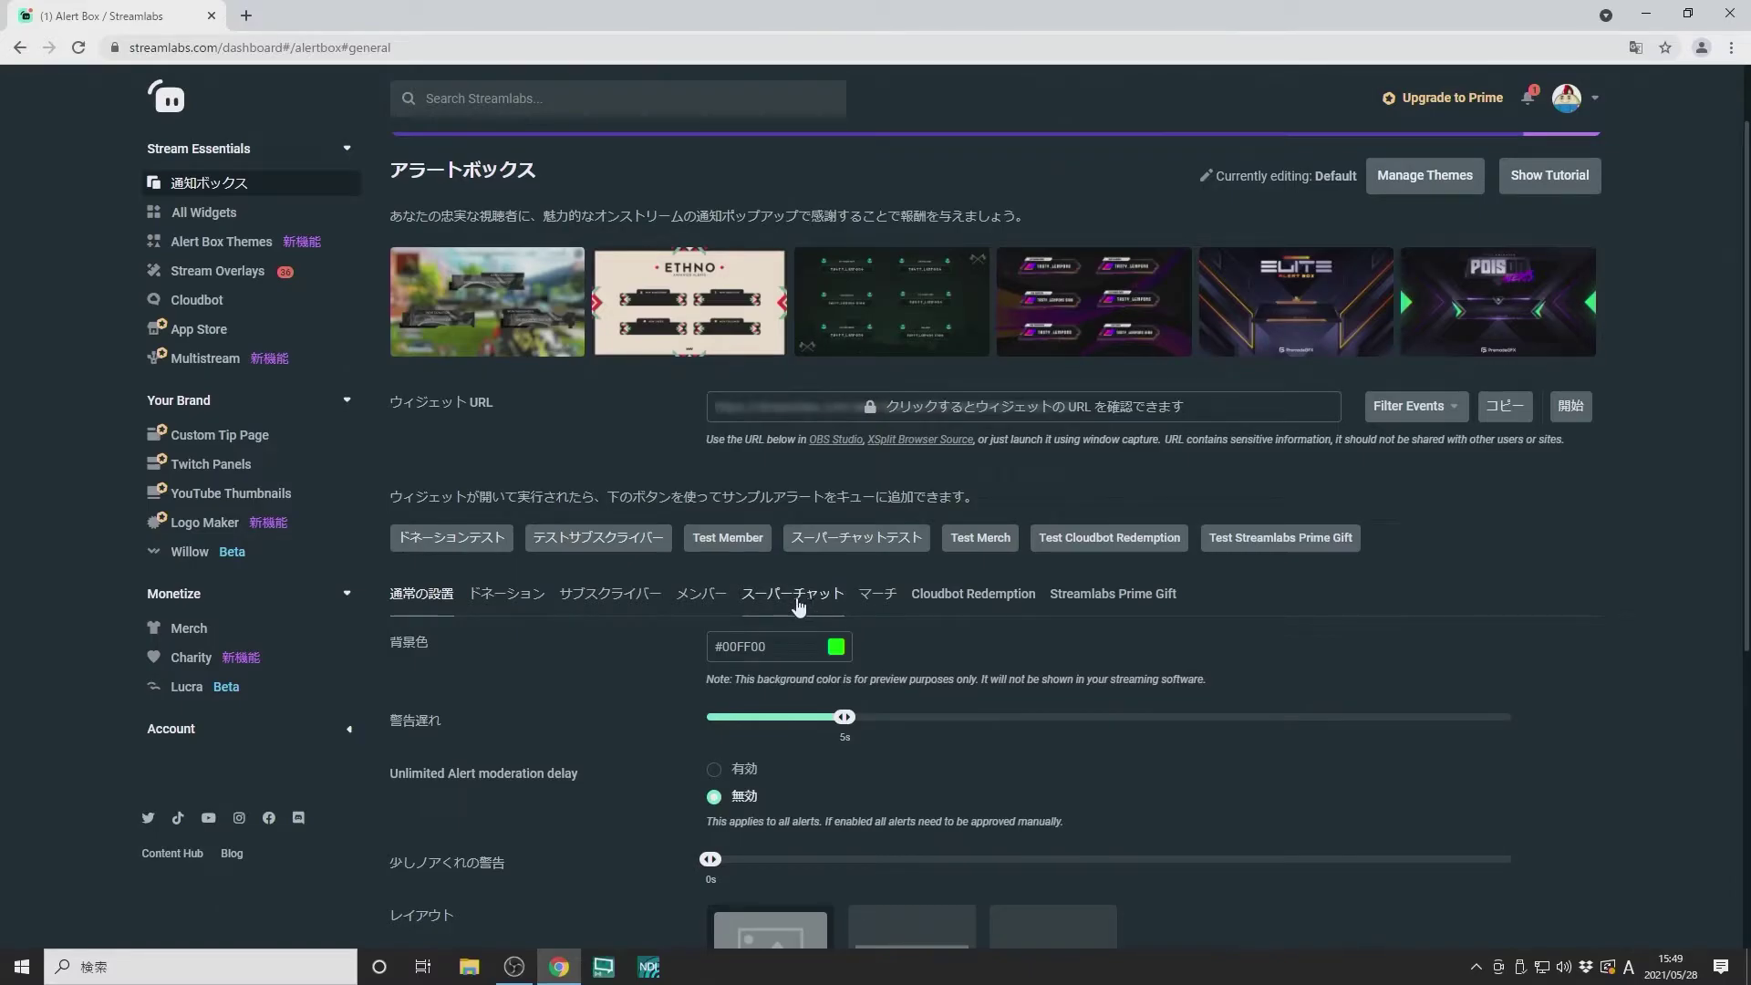
scroll(1451, 834, "down", 4)
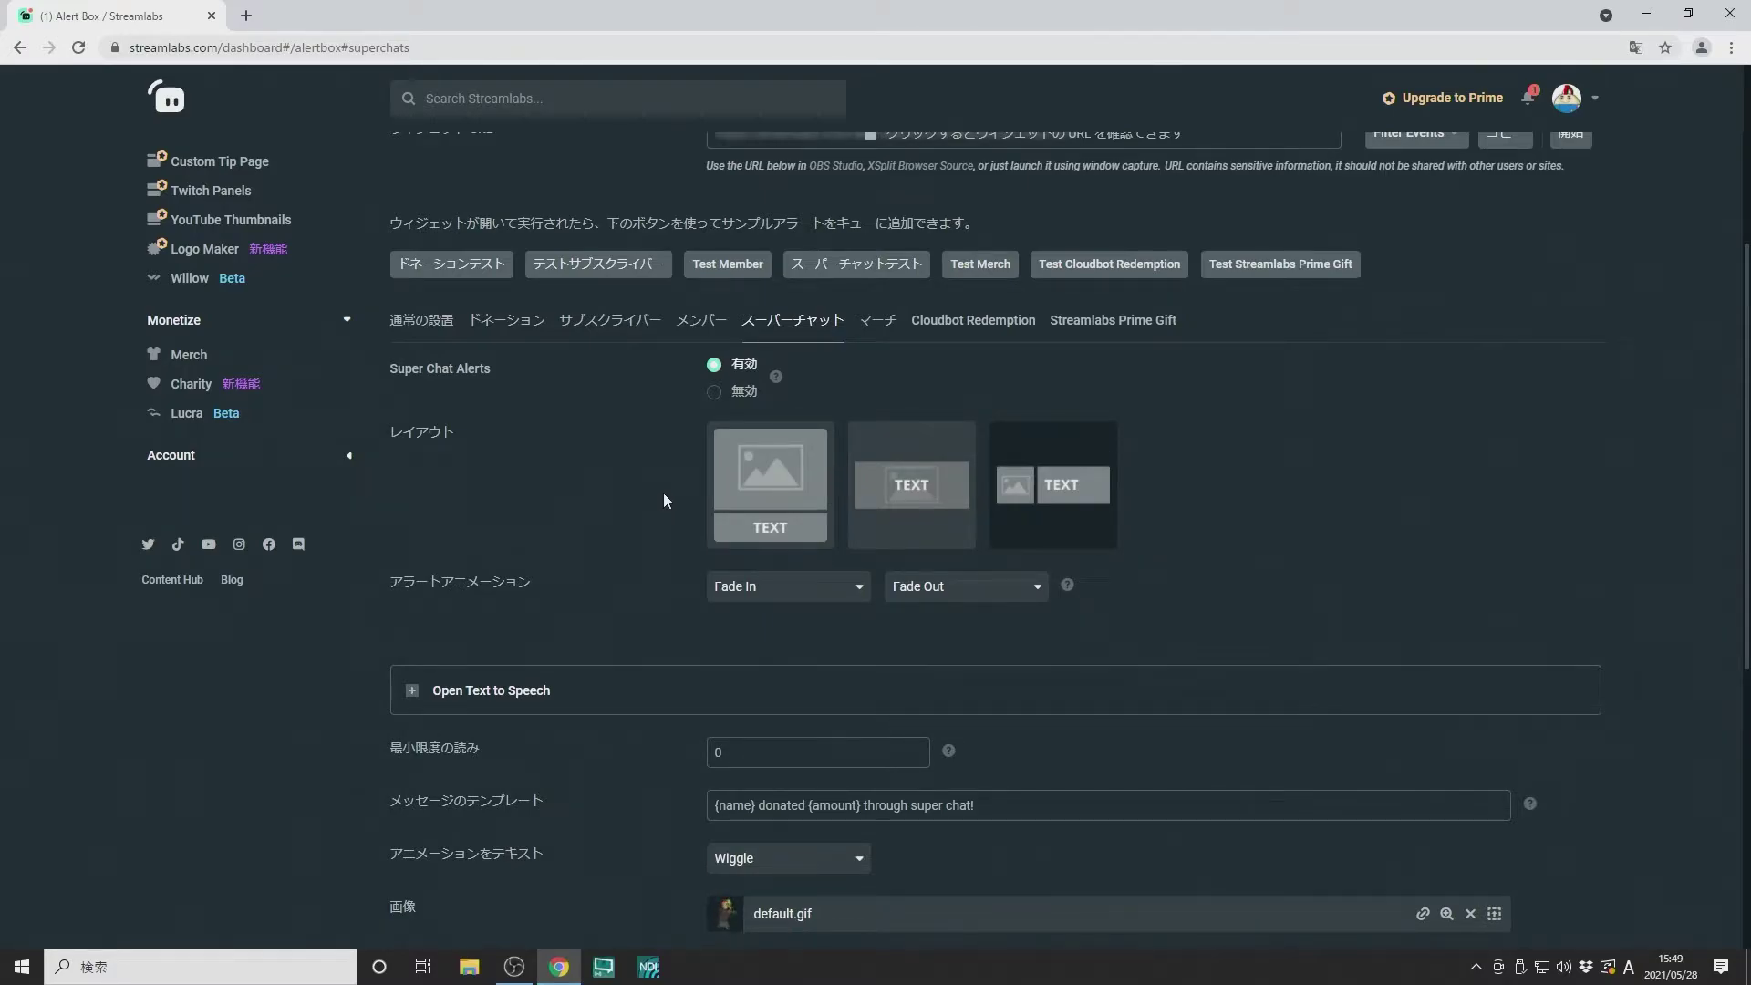
scroll(664, 492, "down", 5)
scroll(664, 492, "down", 1)
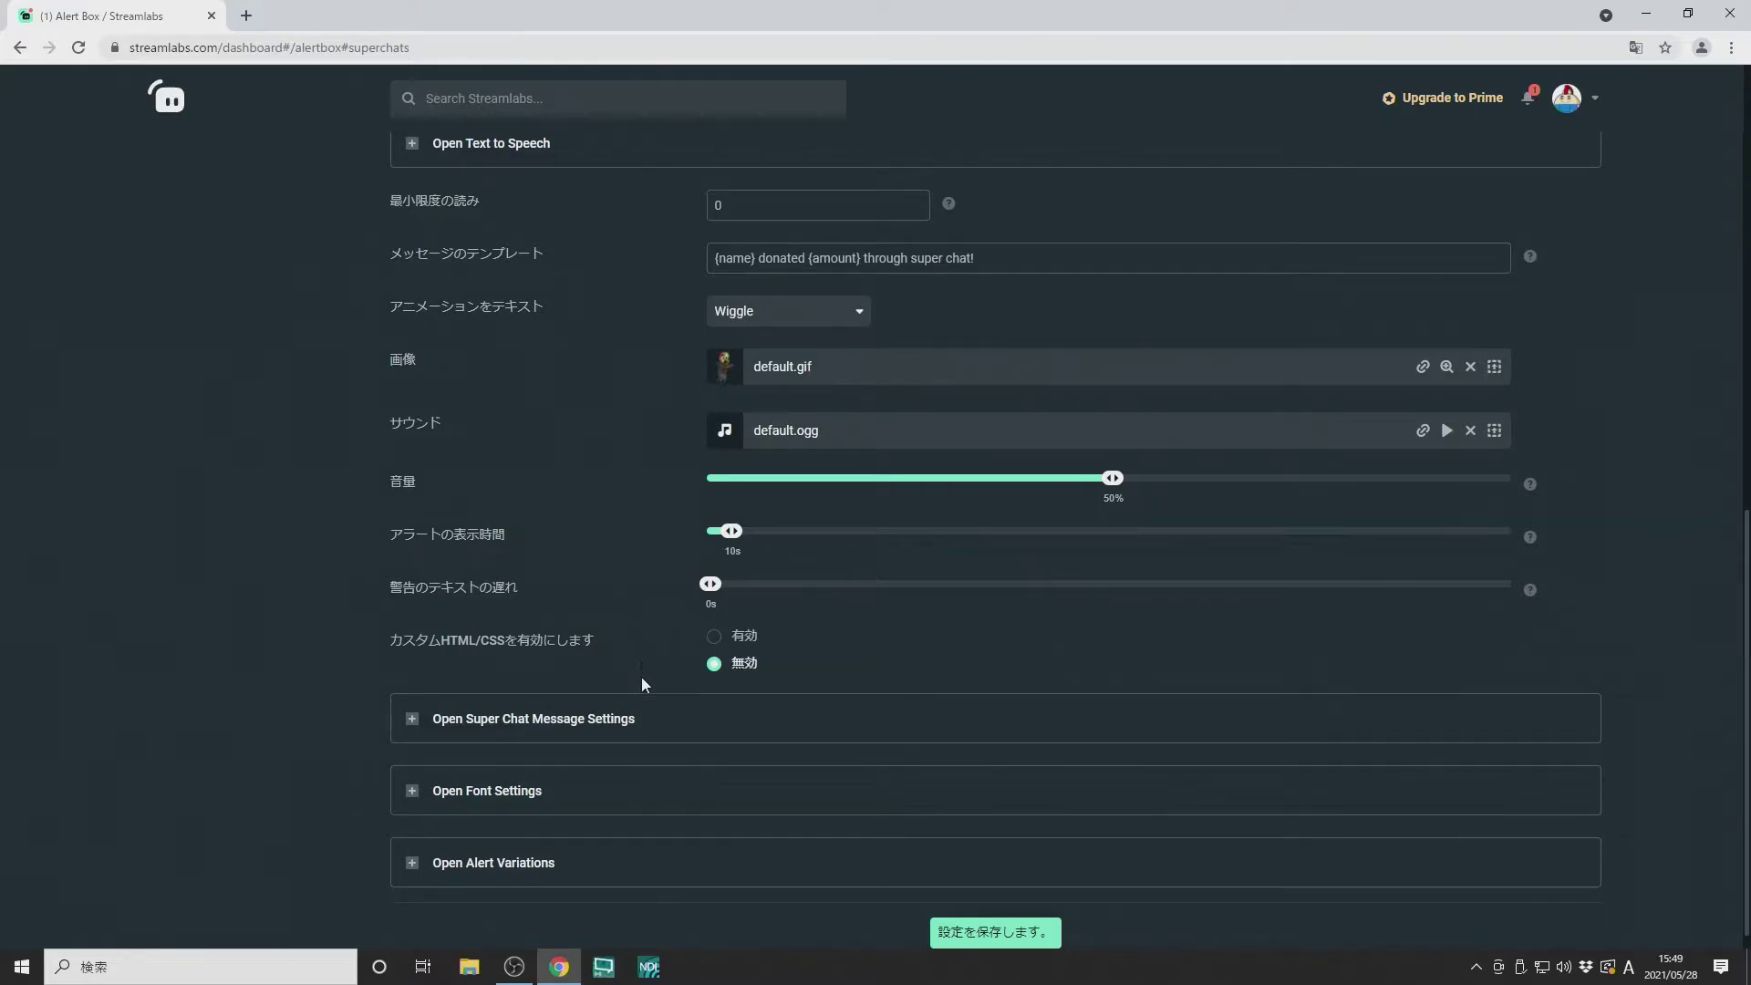
scroll(648, 680, "up", 5)
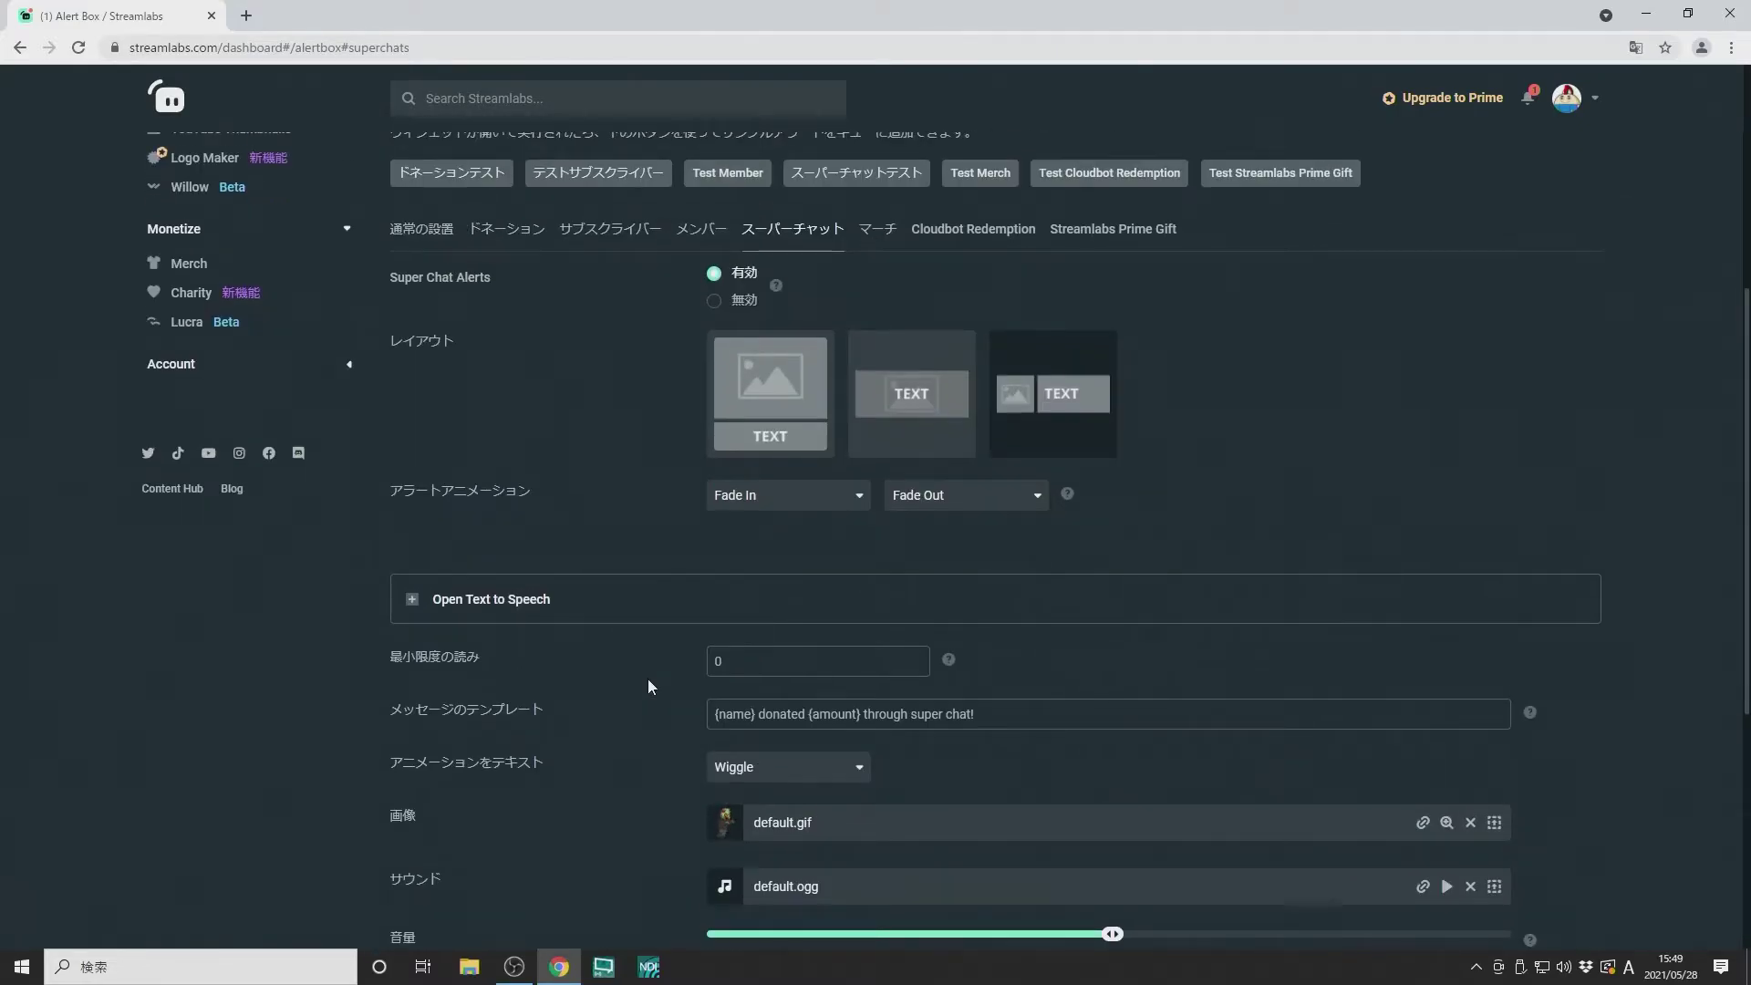
scroll(649, 686, "up", 5)
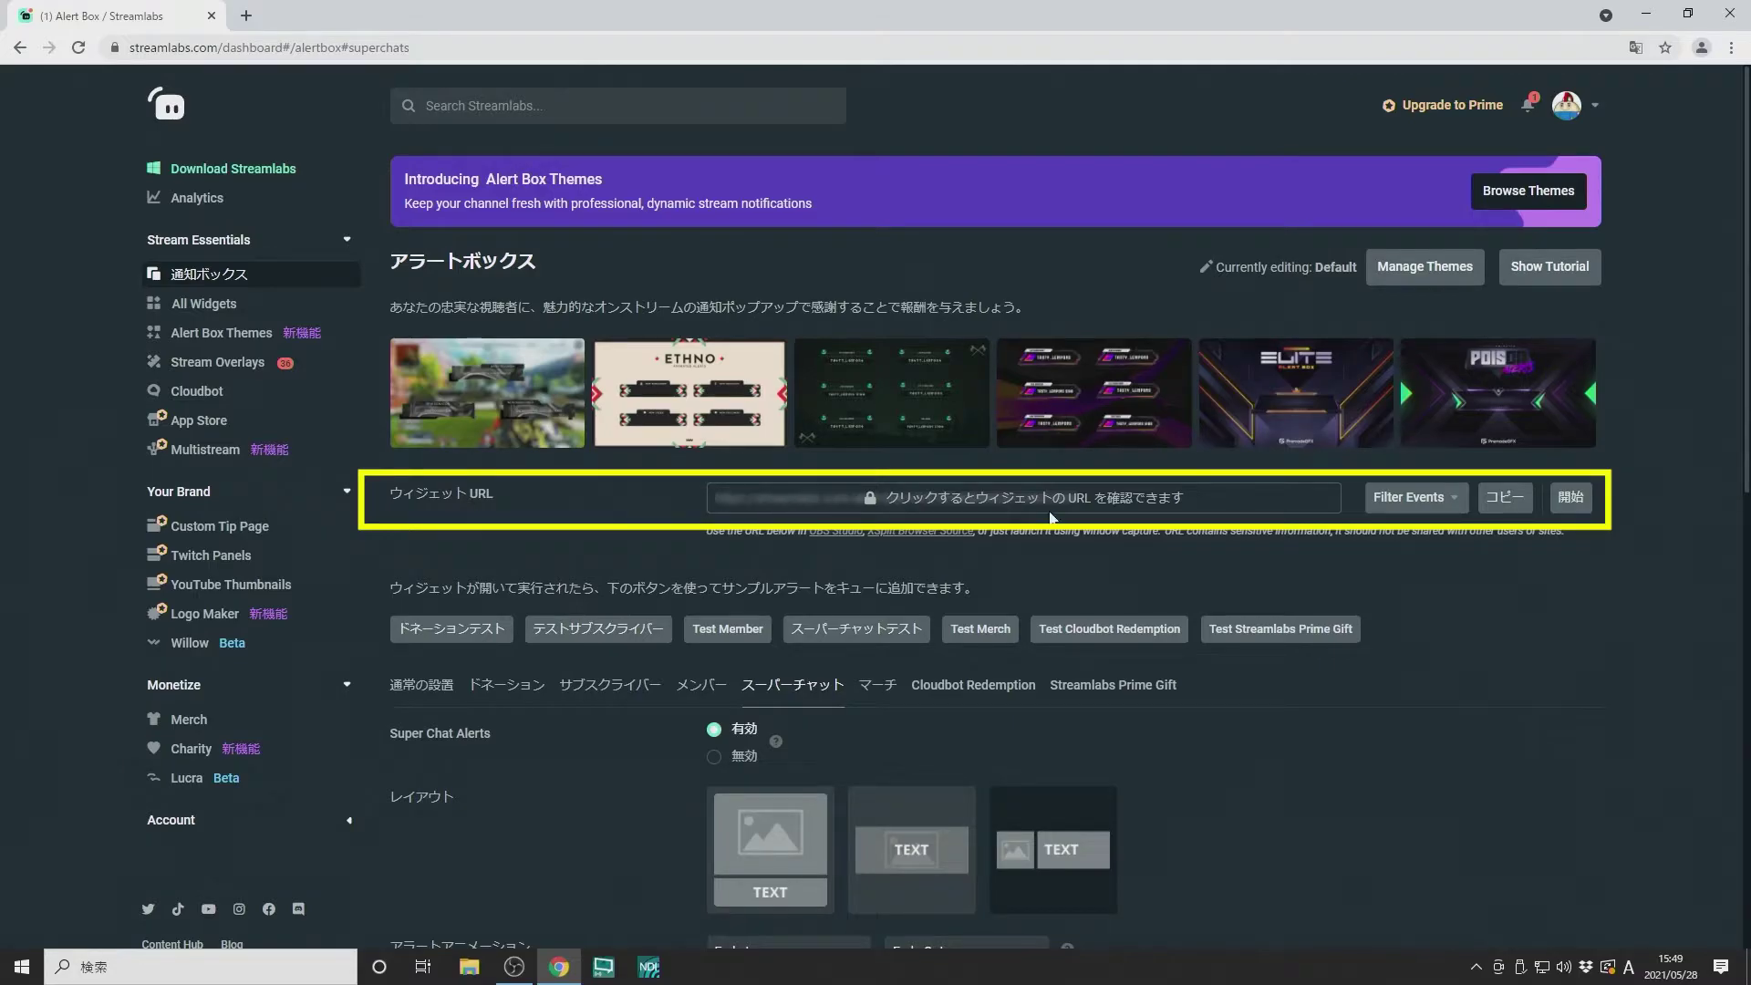
Copy the alert box widget URL and switch to OBS
left_click(1505, 502)
mouse_move(516, 976)
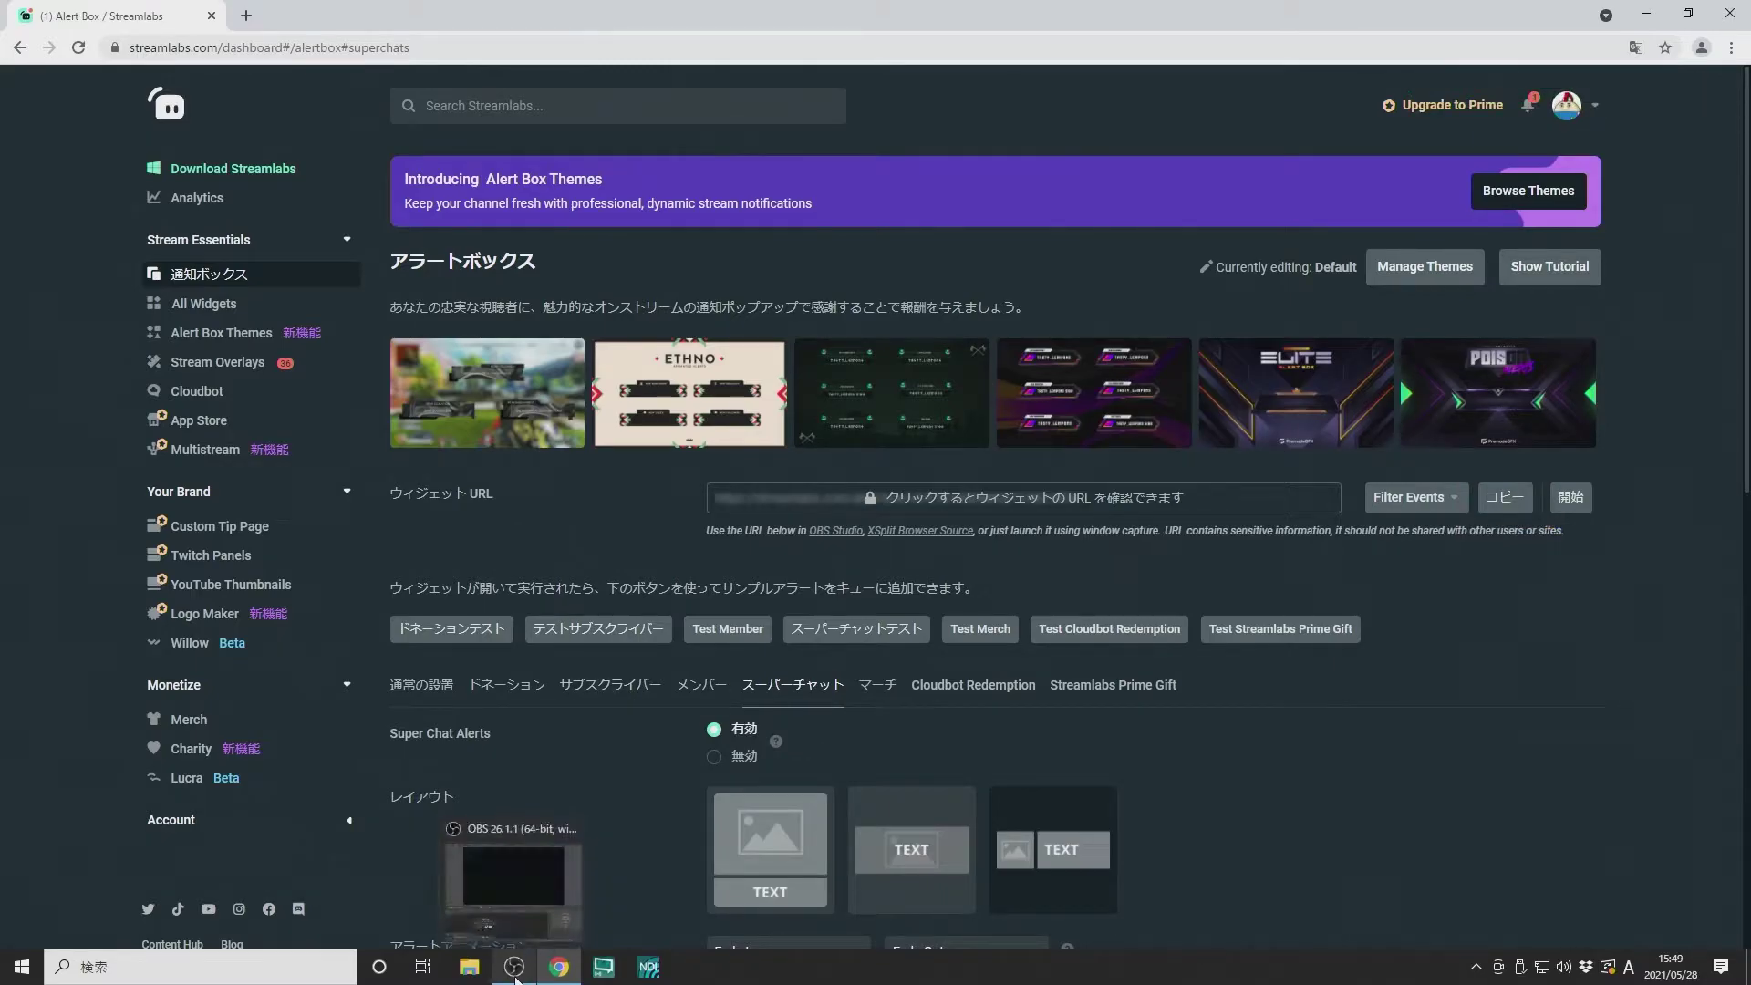
left_click(456, 889)
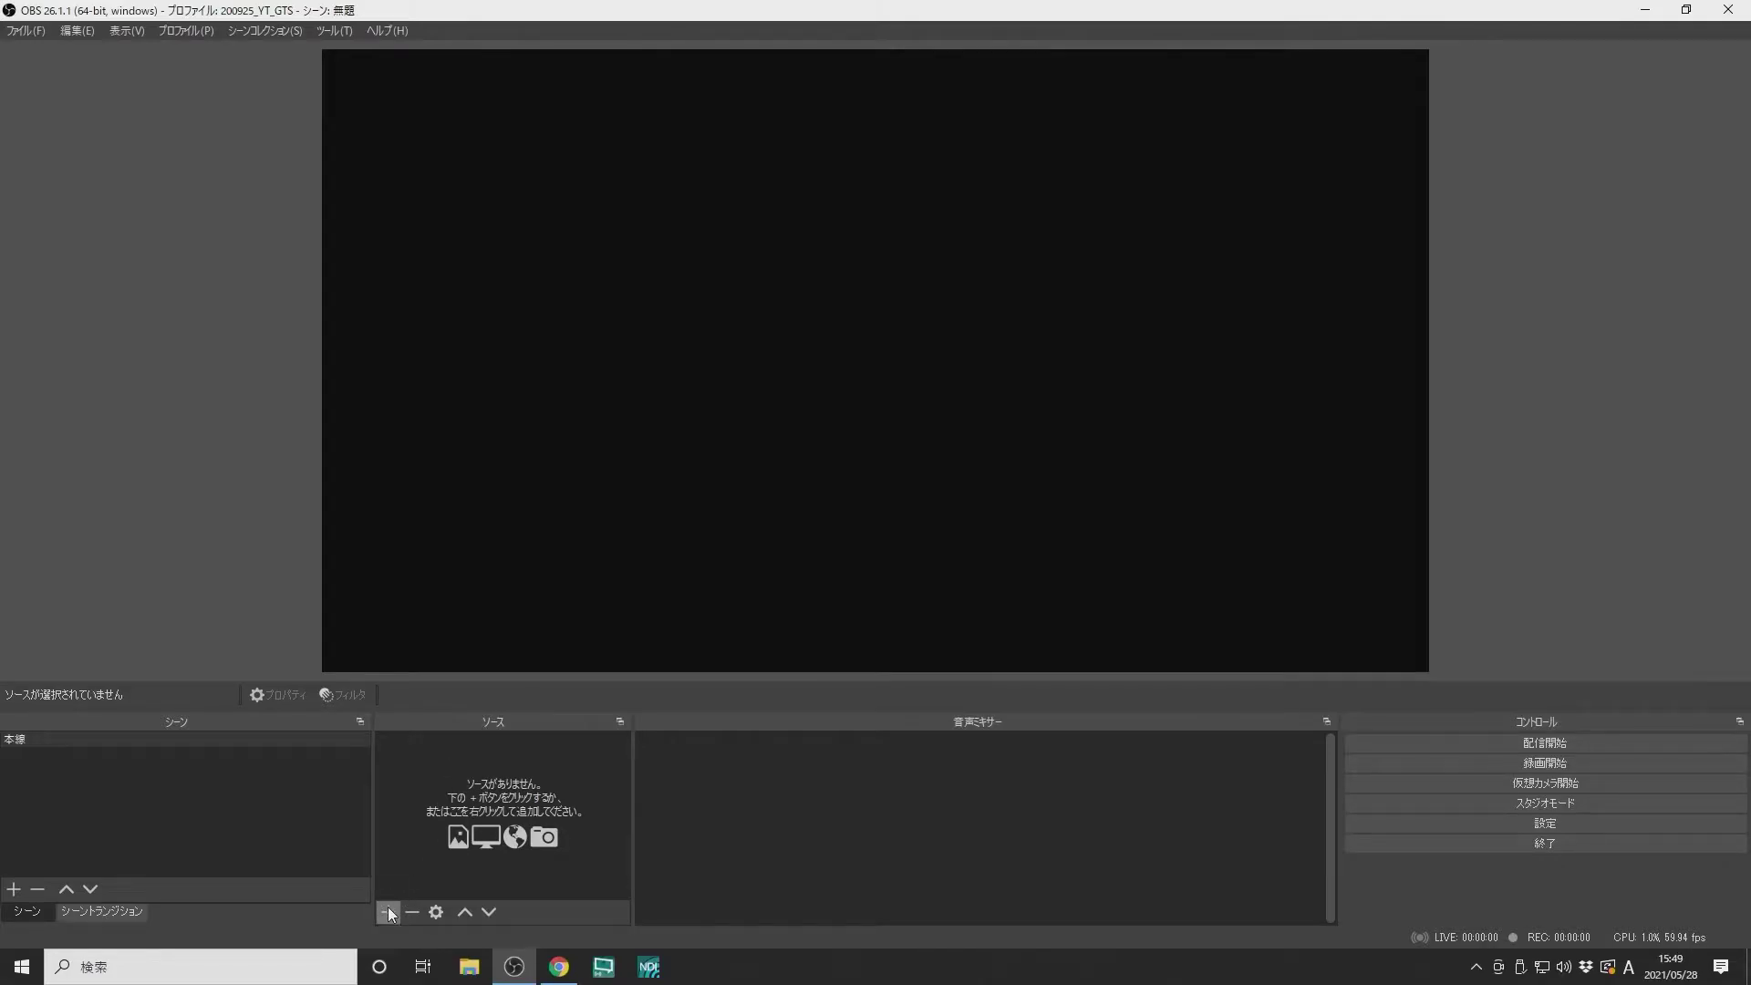
Add a new browser source named アラートボックス to the 本線 scene
left_click(387, 911)
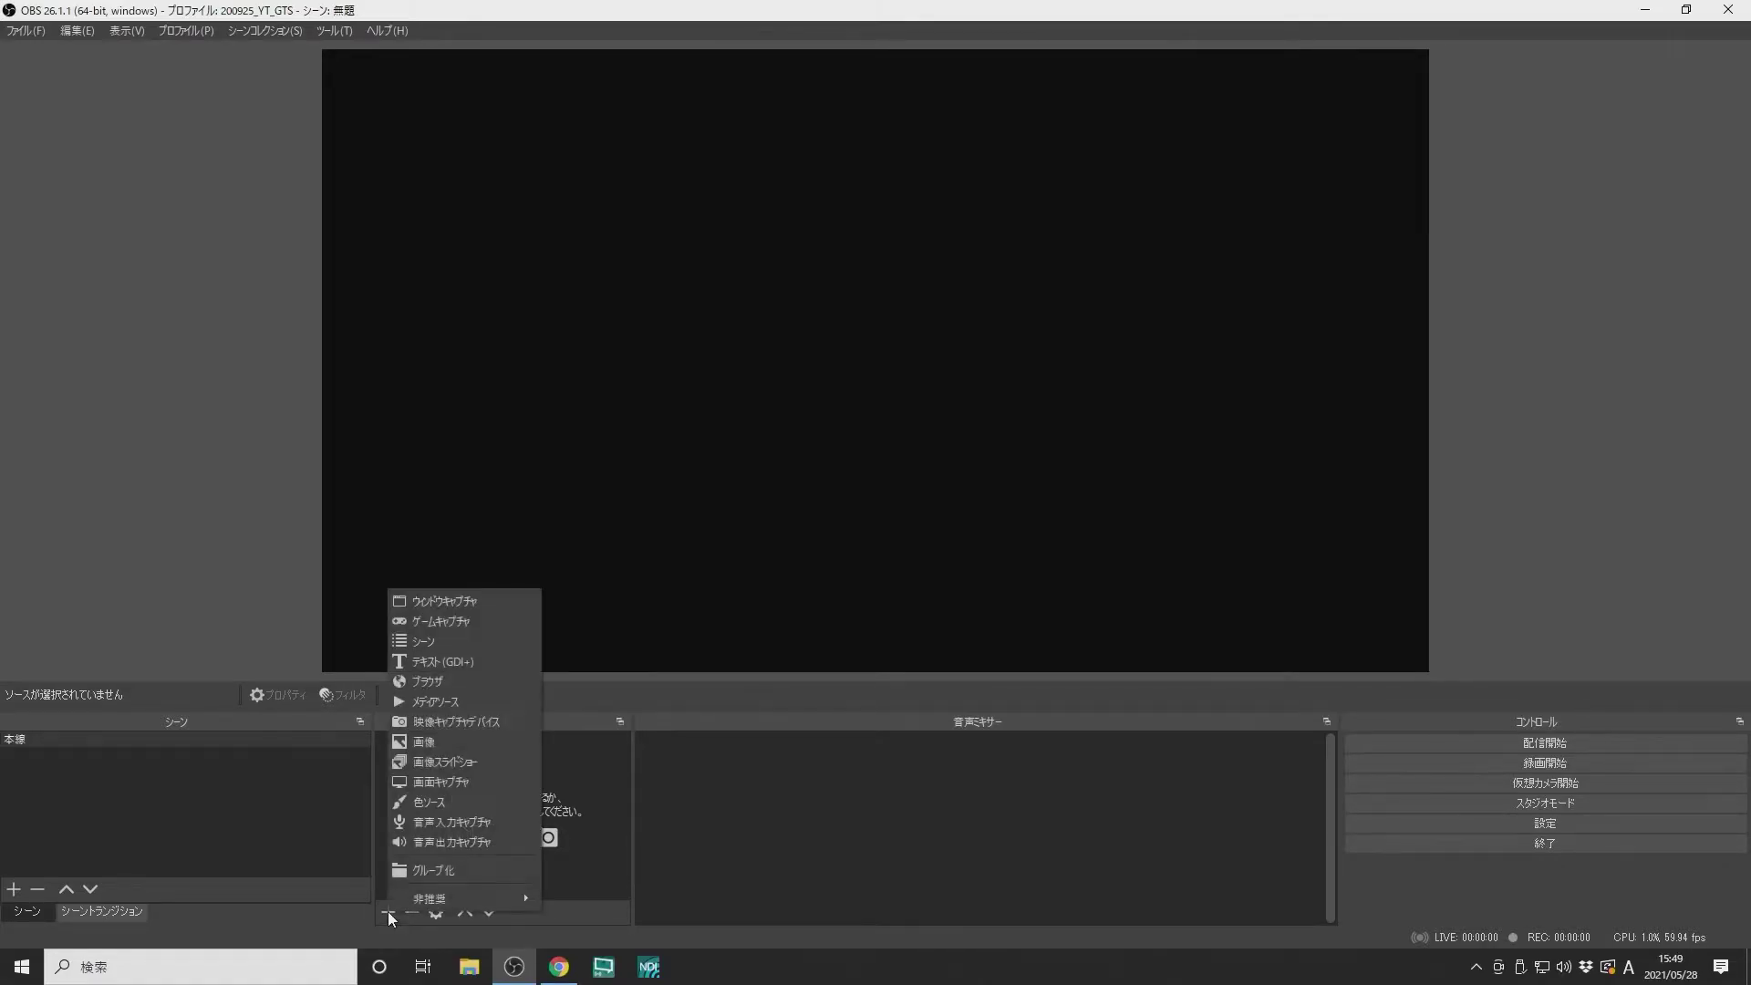
left_click(434, 684)
type("a")
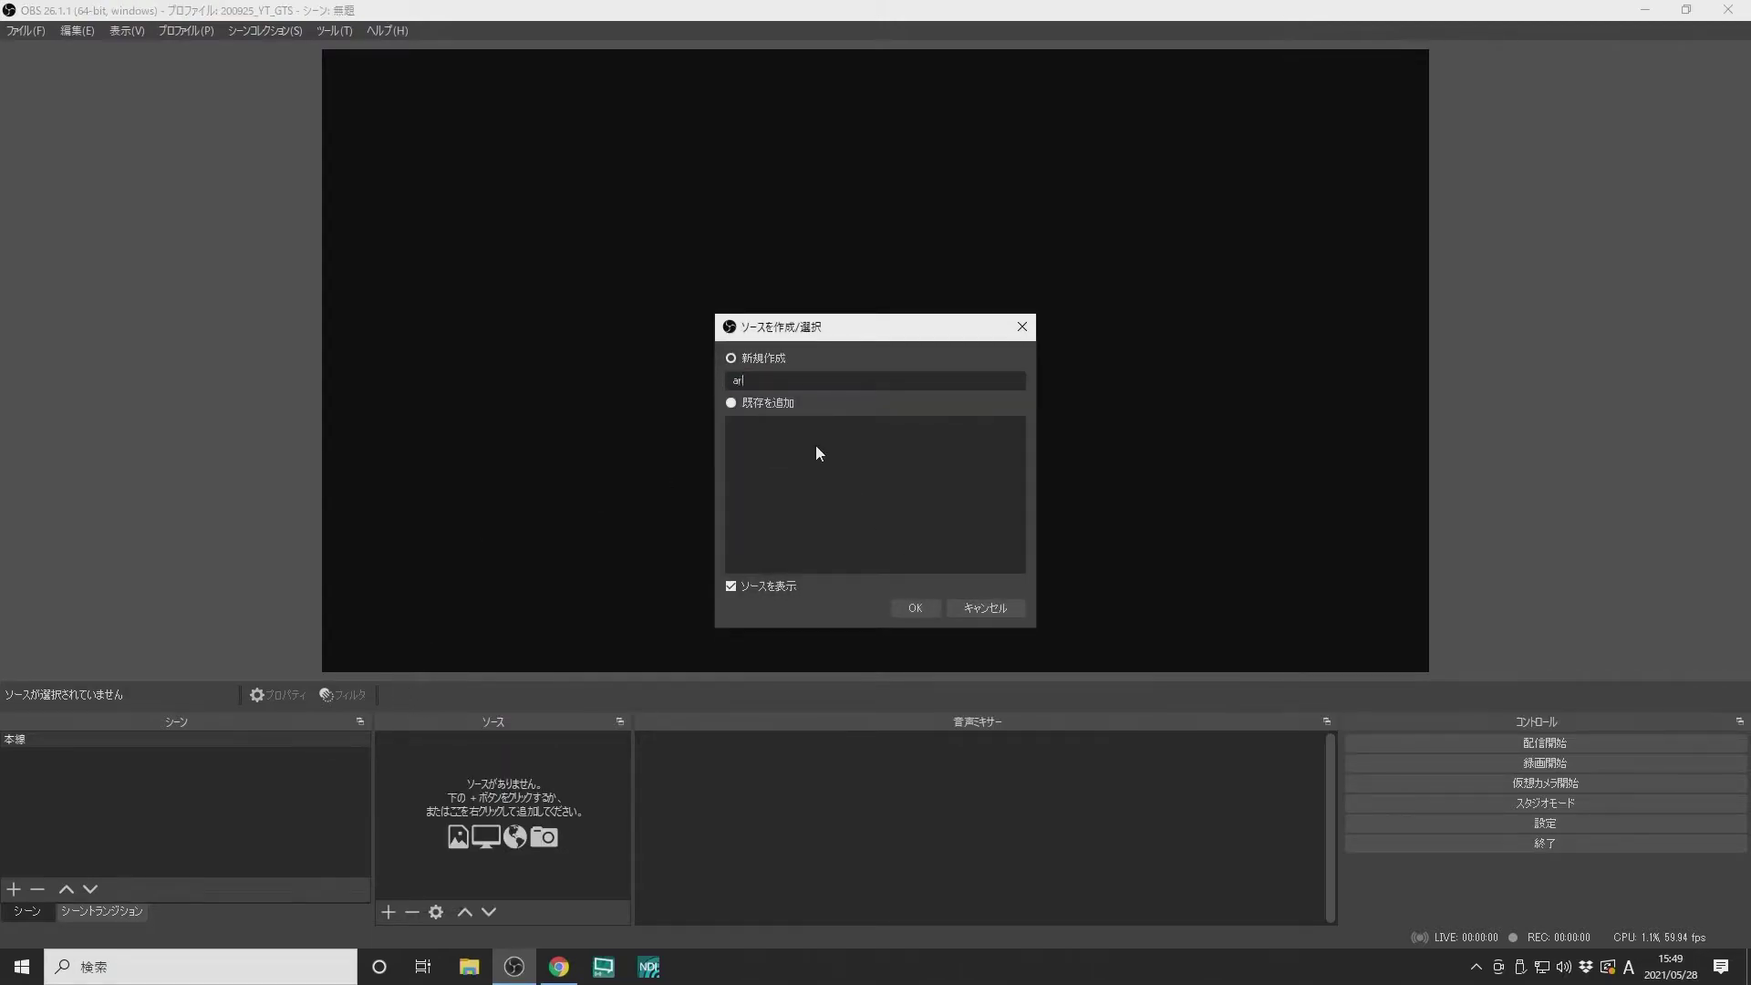
key("Zenkaku_Hankaku")
key("BackSpace")
type("ara-tobo")
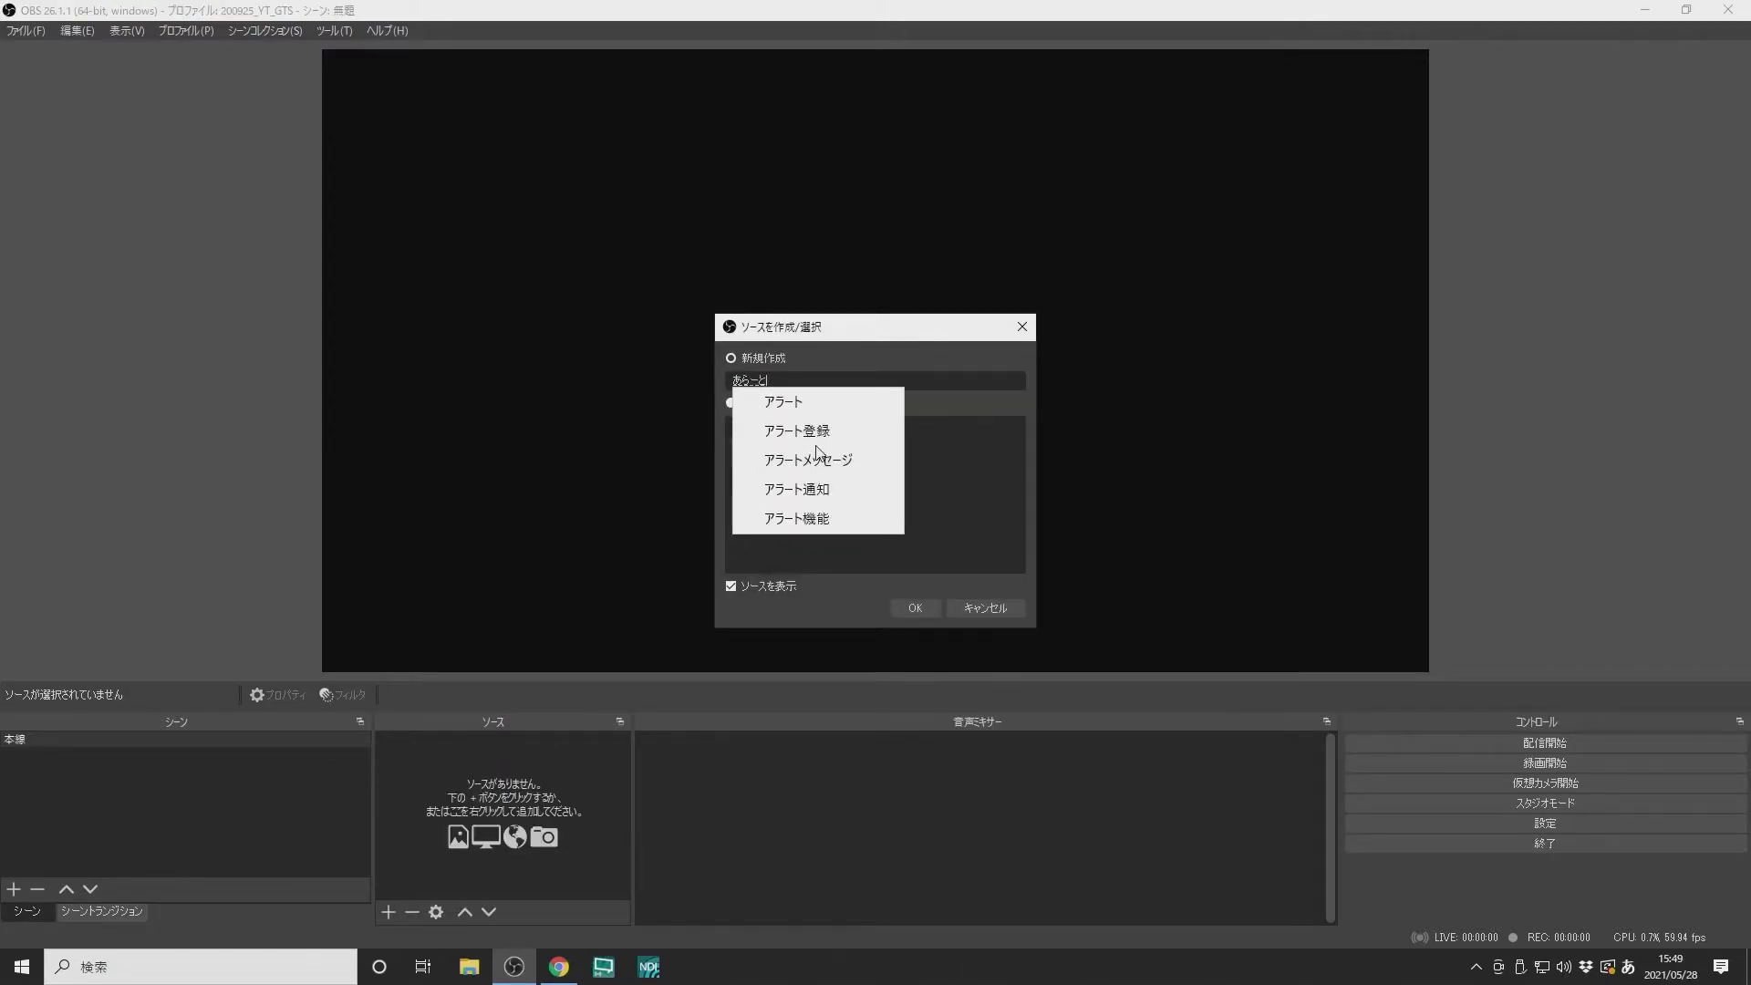
type("kkusu")
key("Down")
key("Return")
key("Return")
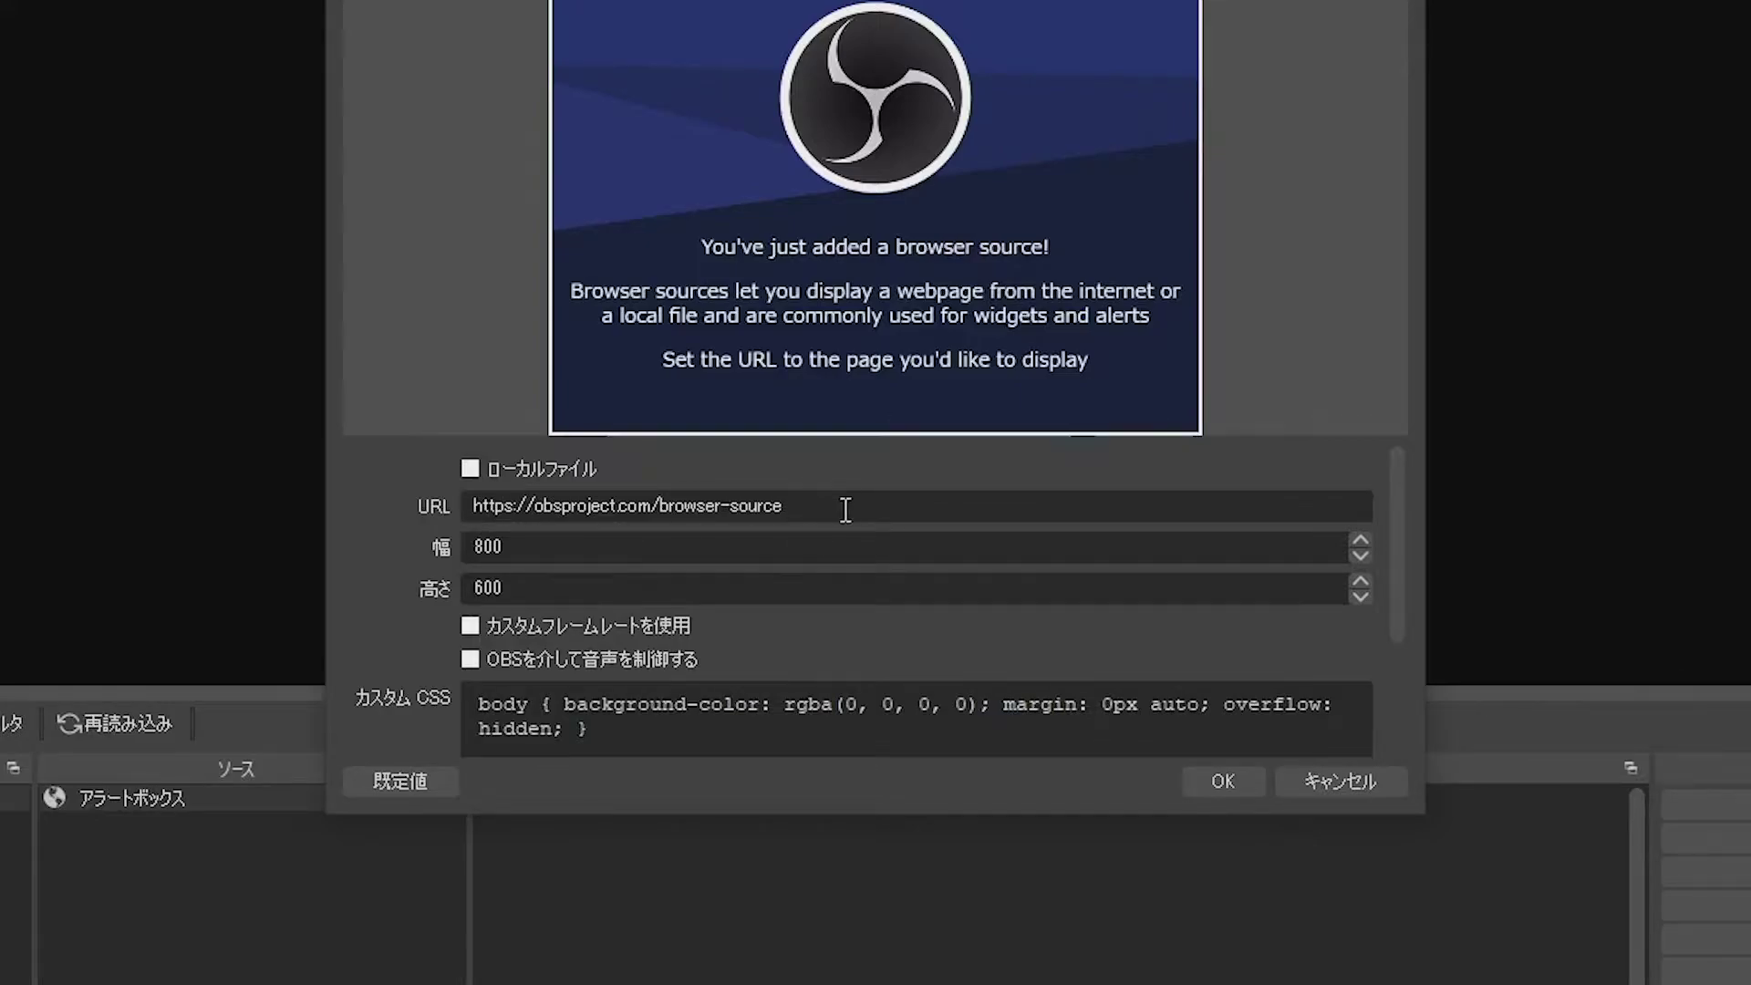
Replace the browser source's default URL with the copied widget URL and accept the properties
left_click_drag(858, 566, 612, 559)
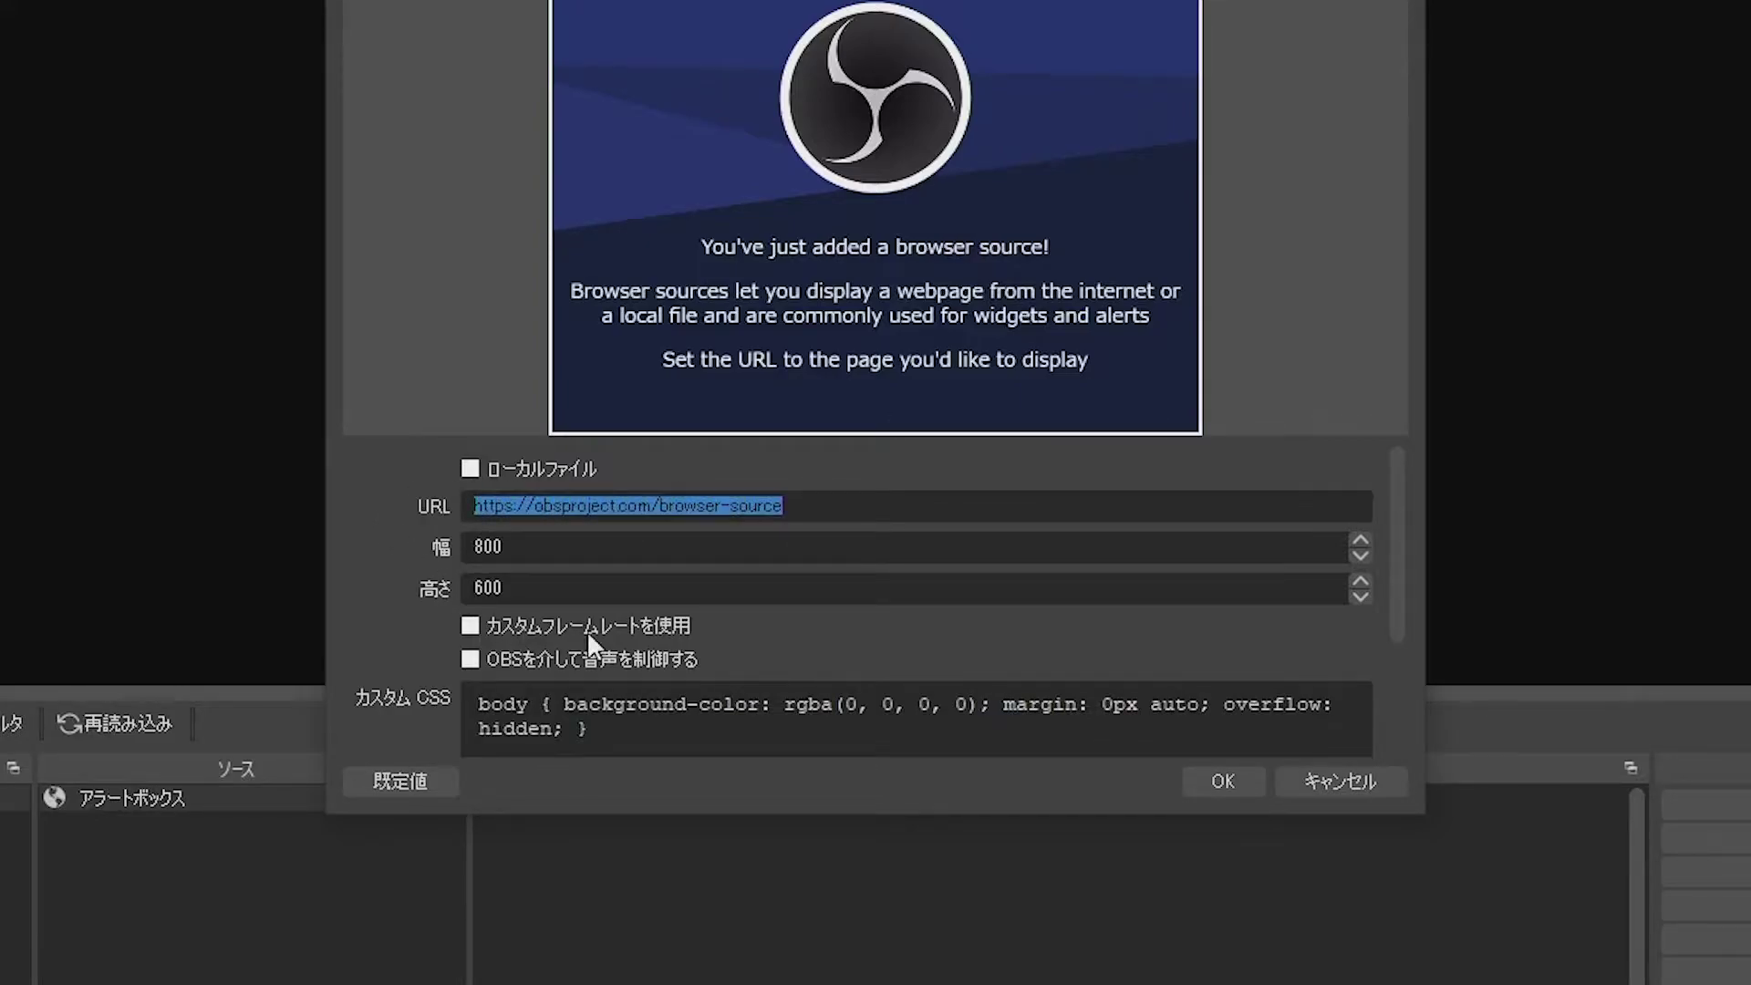
key("ctrl+v")
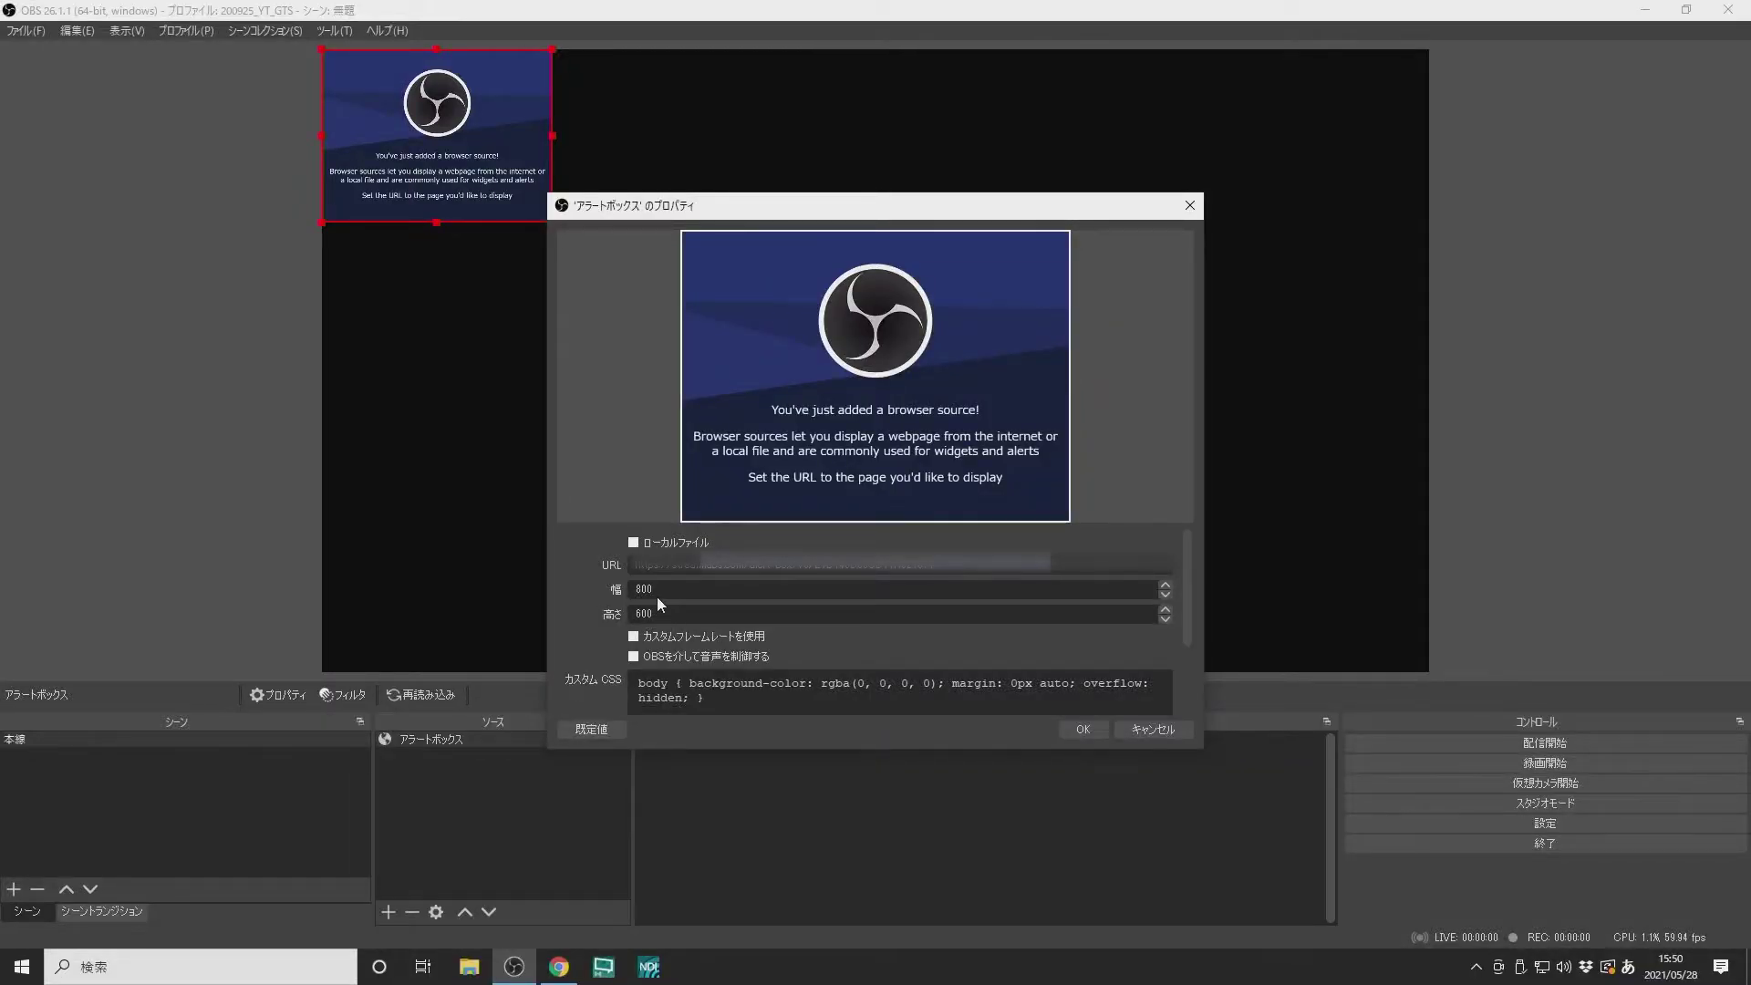
left_click(1079, 730)
Move the アラートボックス source into the left half of the canvas and enlarge it slightly
left_click_drag(482, 186, 867, 430)
left_click_drag(788, 363, 687, 341)
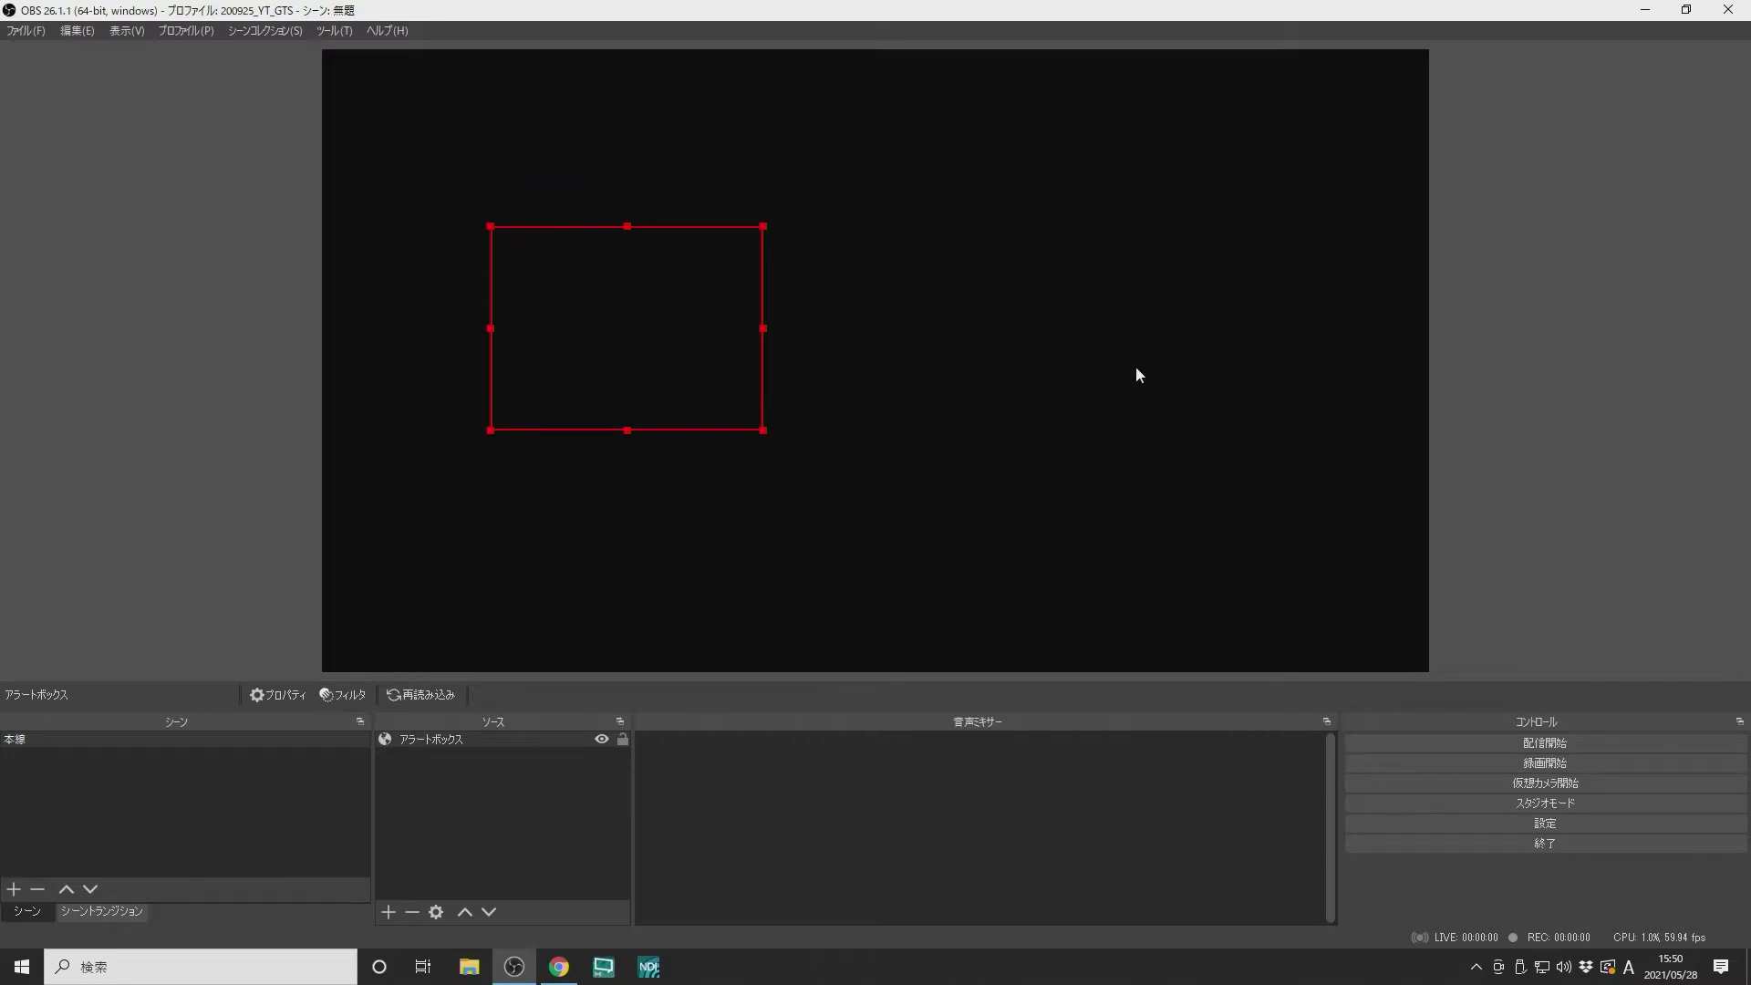
left_click(1581, 298)
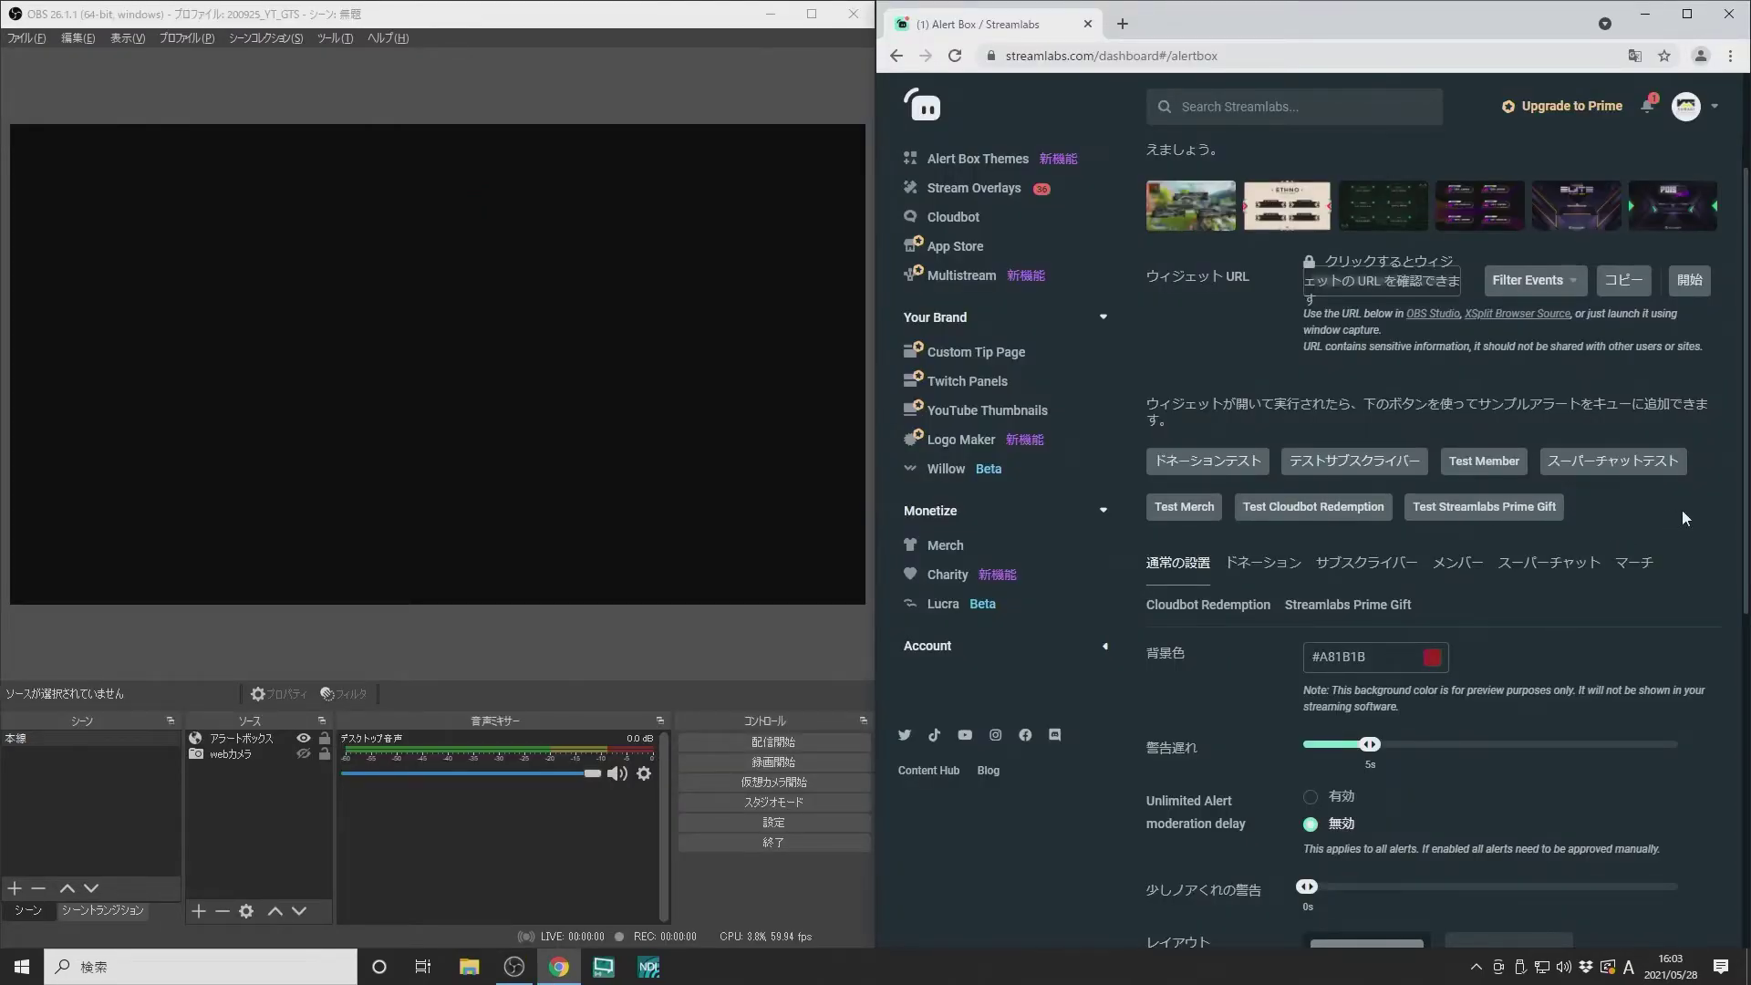
Send a test super chat alert from Streamlabs and move the displayed alert to the canvas's upper-left area in OBS
left_click(1615, 465)
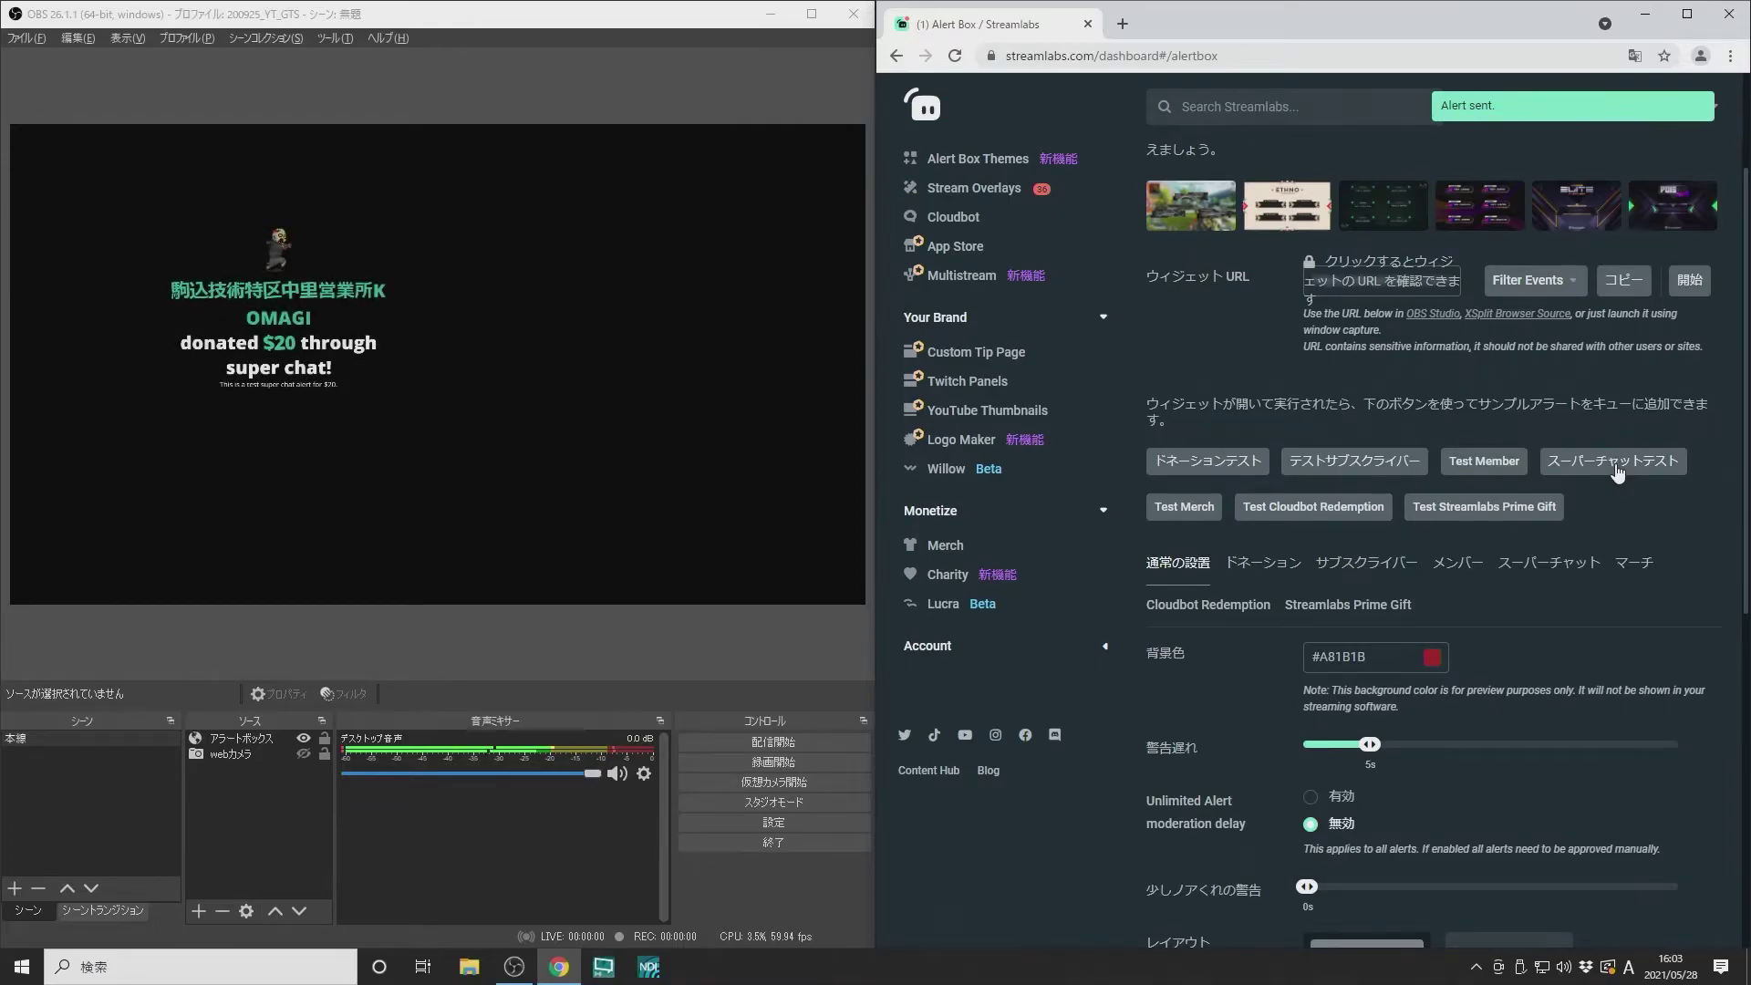
left_click_drag(338, 326, 255, 299)
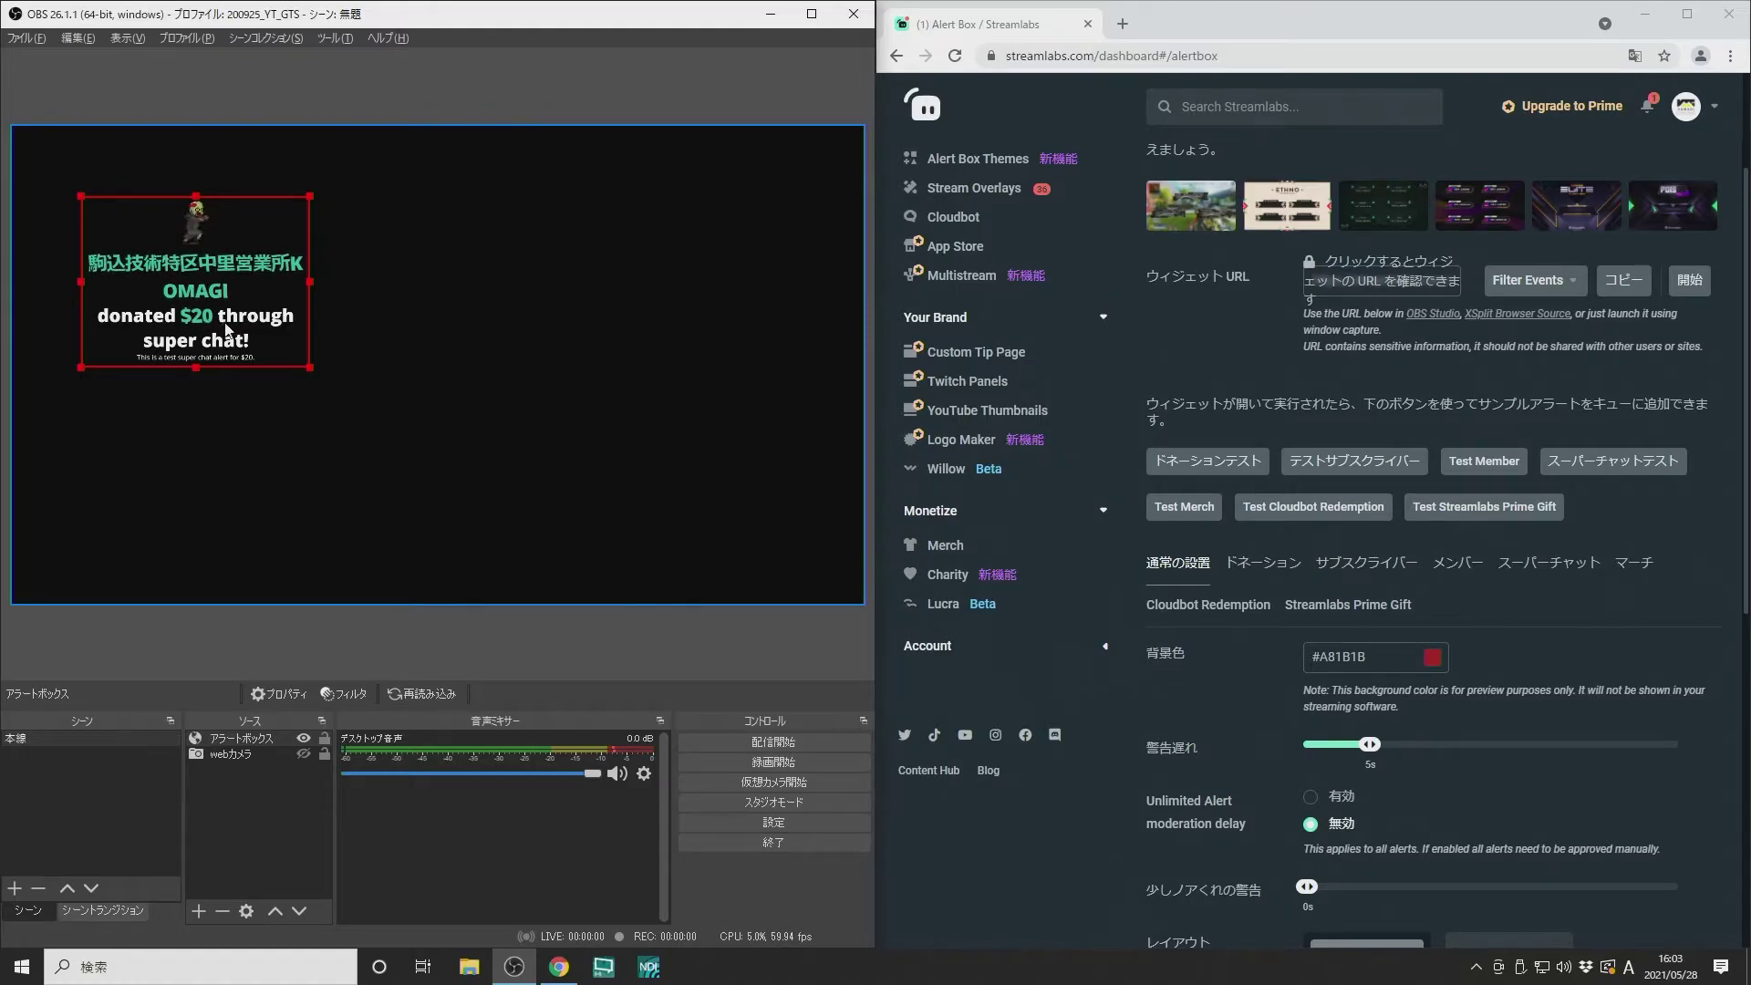
left_click_drag(221, 309, 219, 304)
left_click(571, 655)
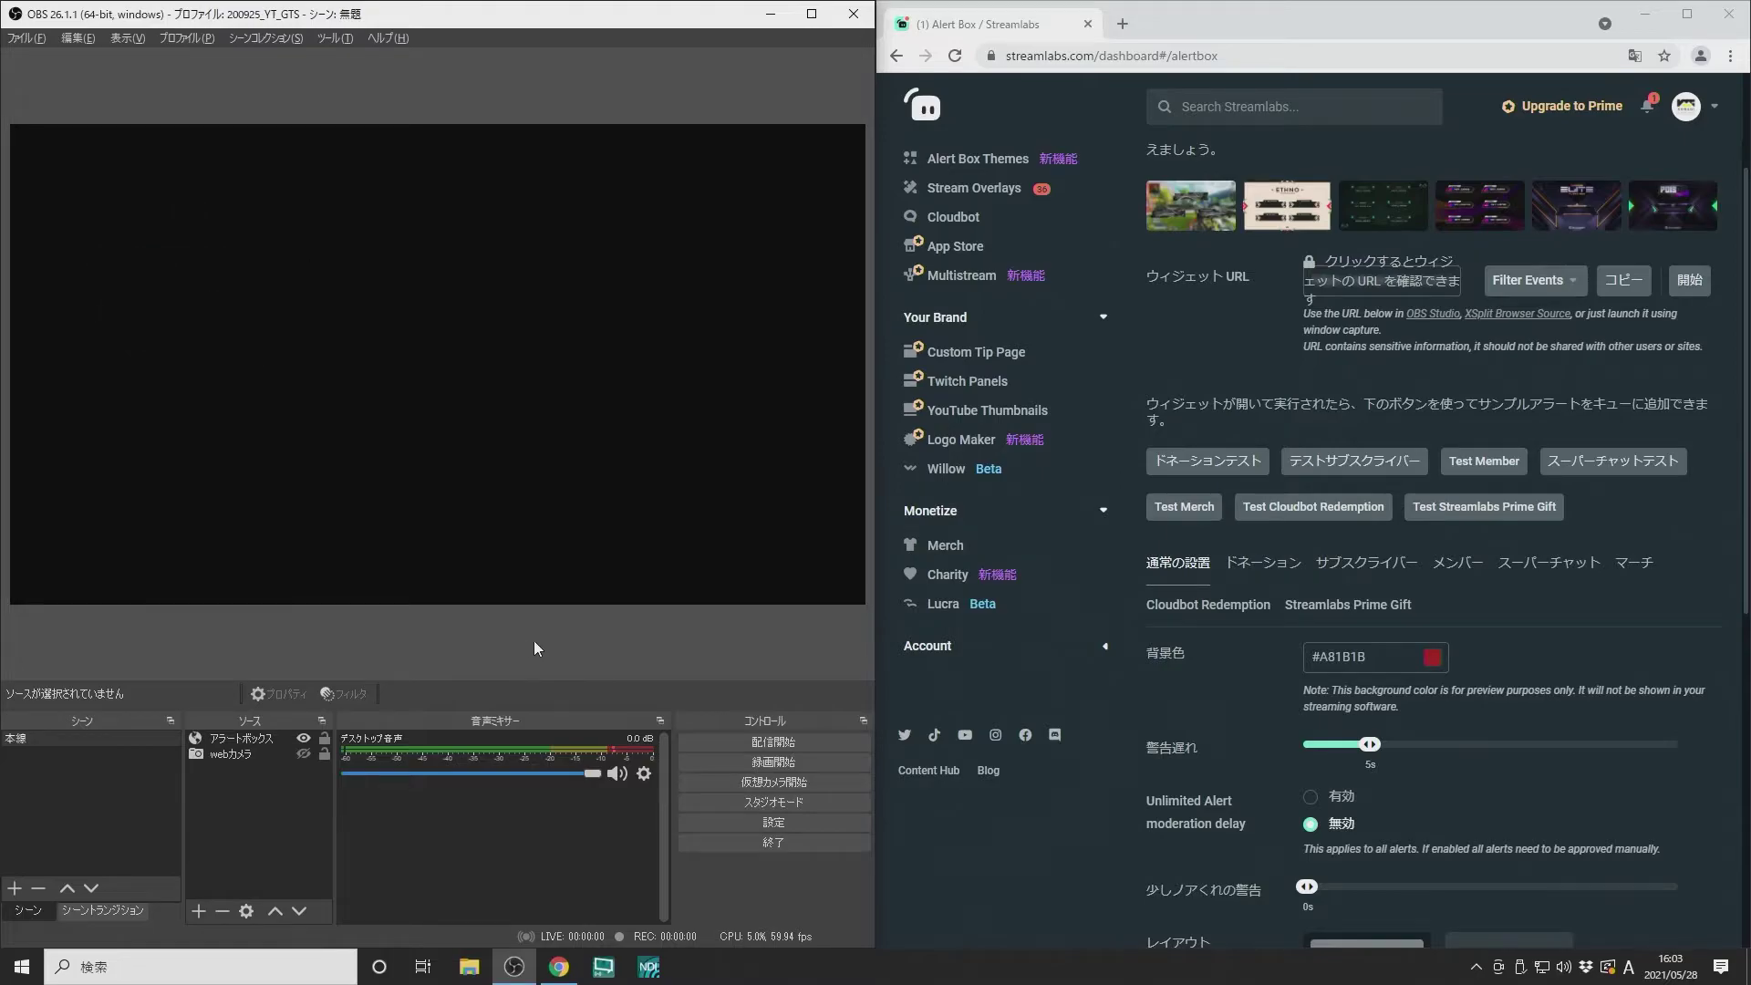
Make the webカメラ source visible in the OBS scene
left_click(303, 754)
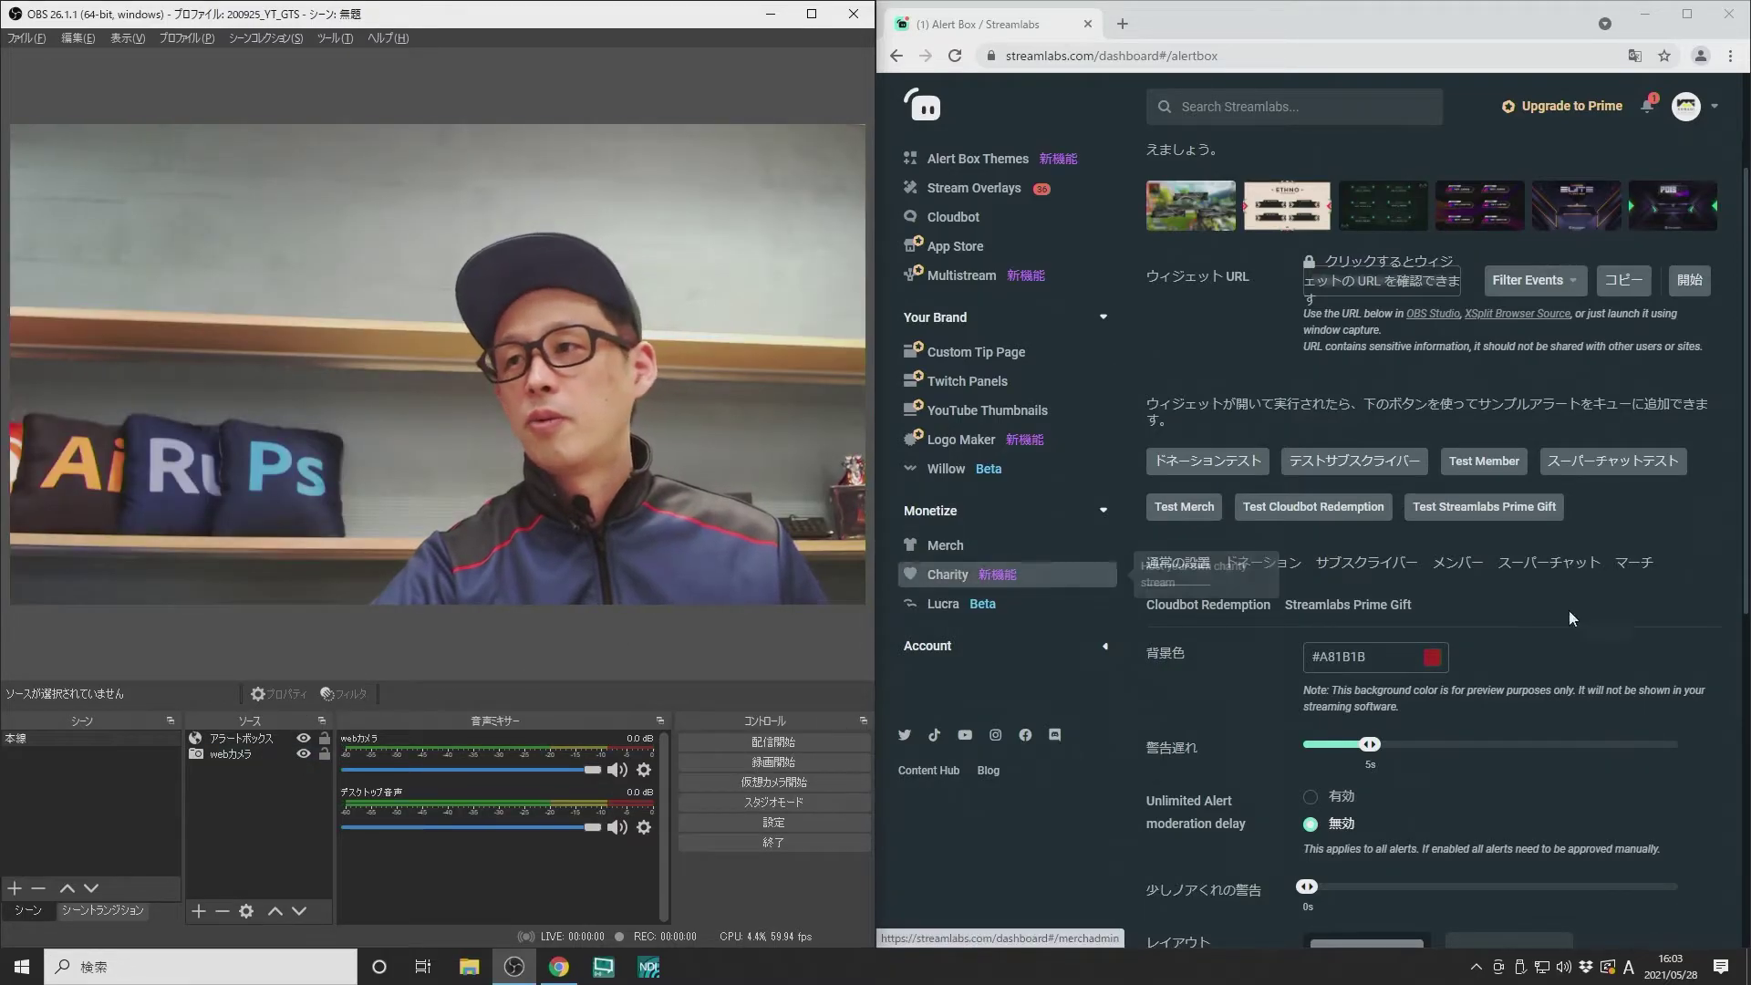
Send a test super chat alert and adjust the alert source's size and position in the upper-left area of the OBS webcam picture
left_click(1739, 547)
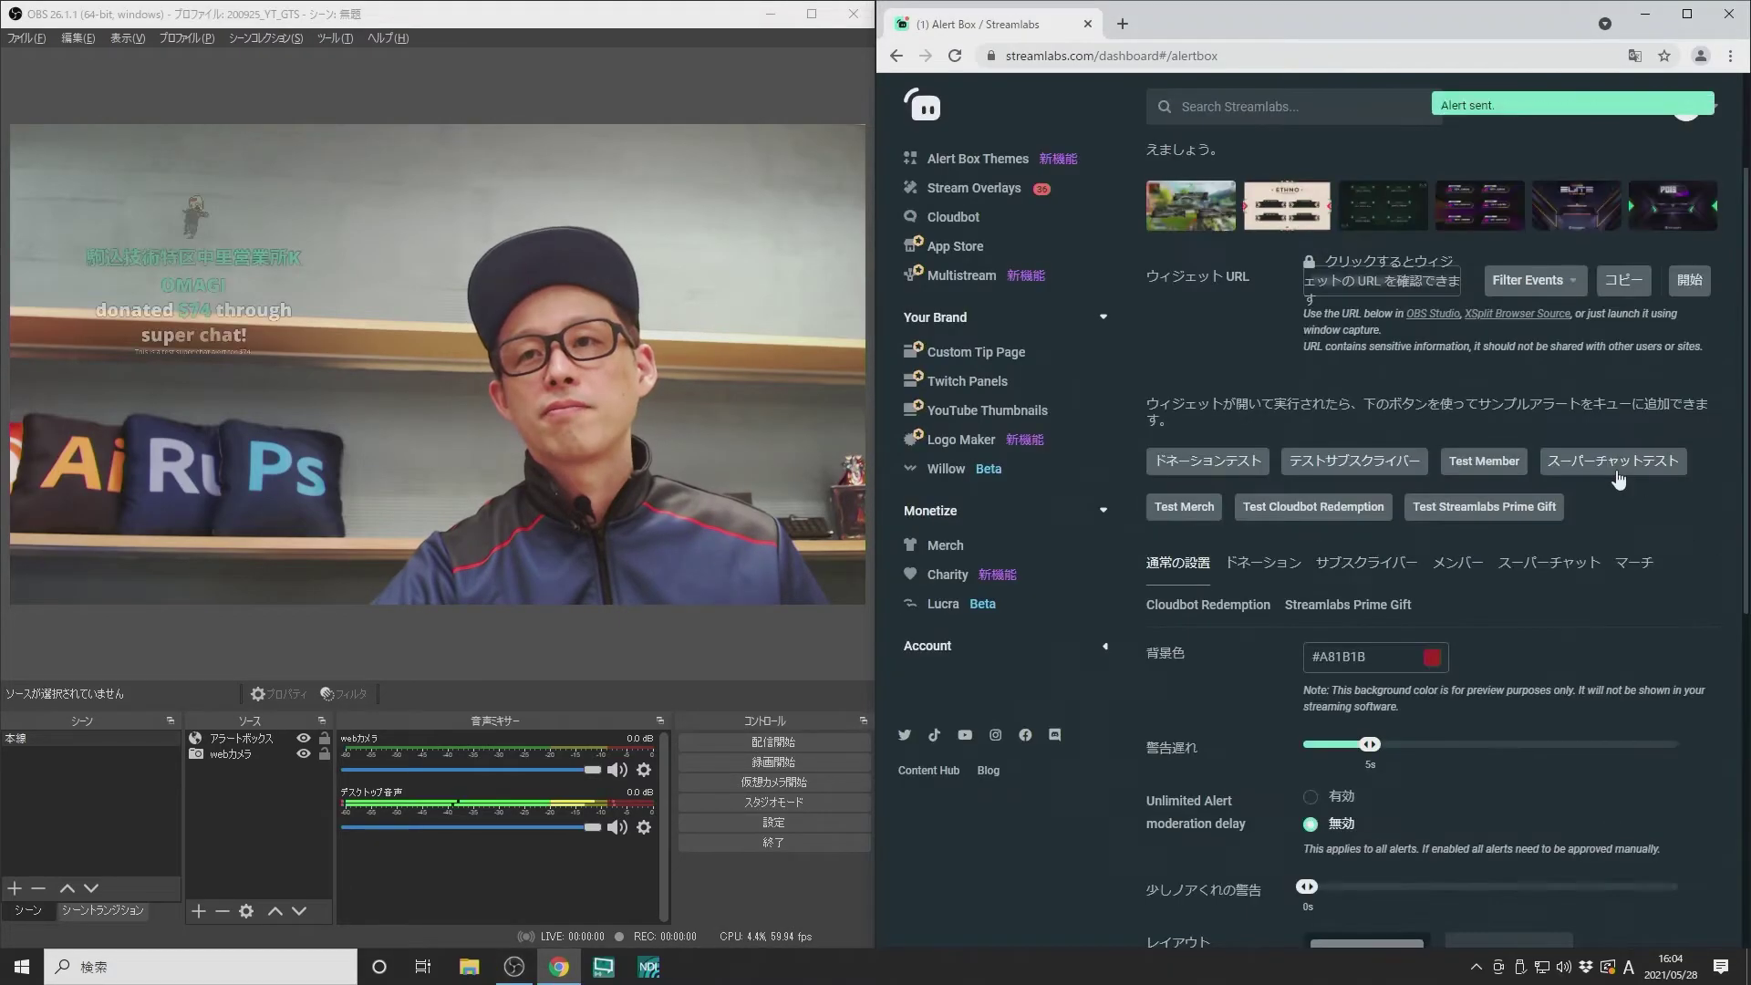
left_click(301, 356)
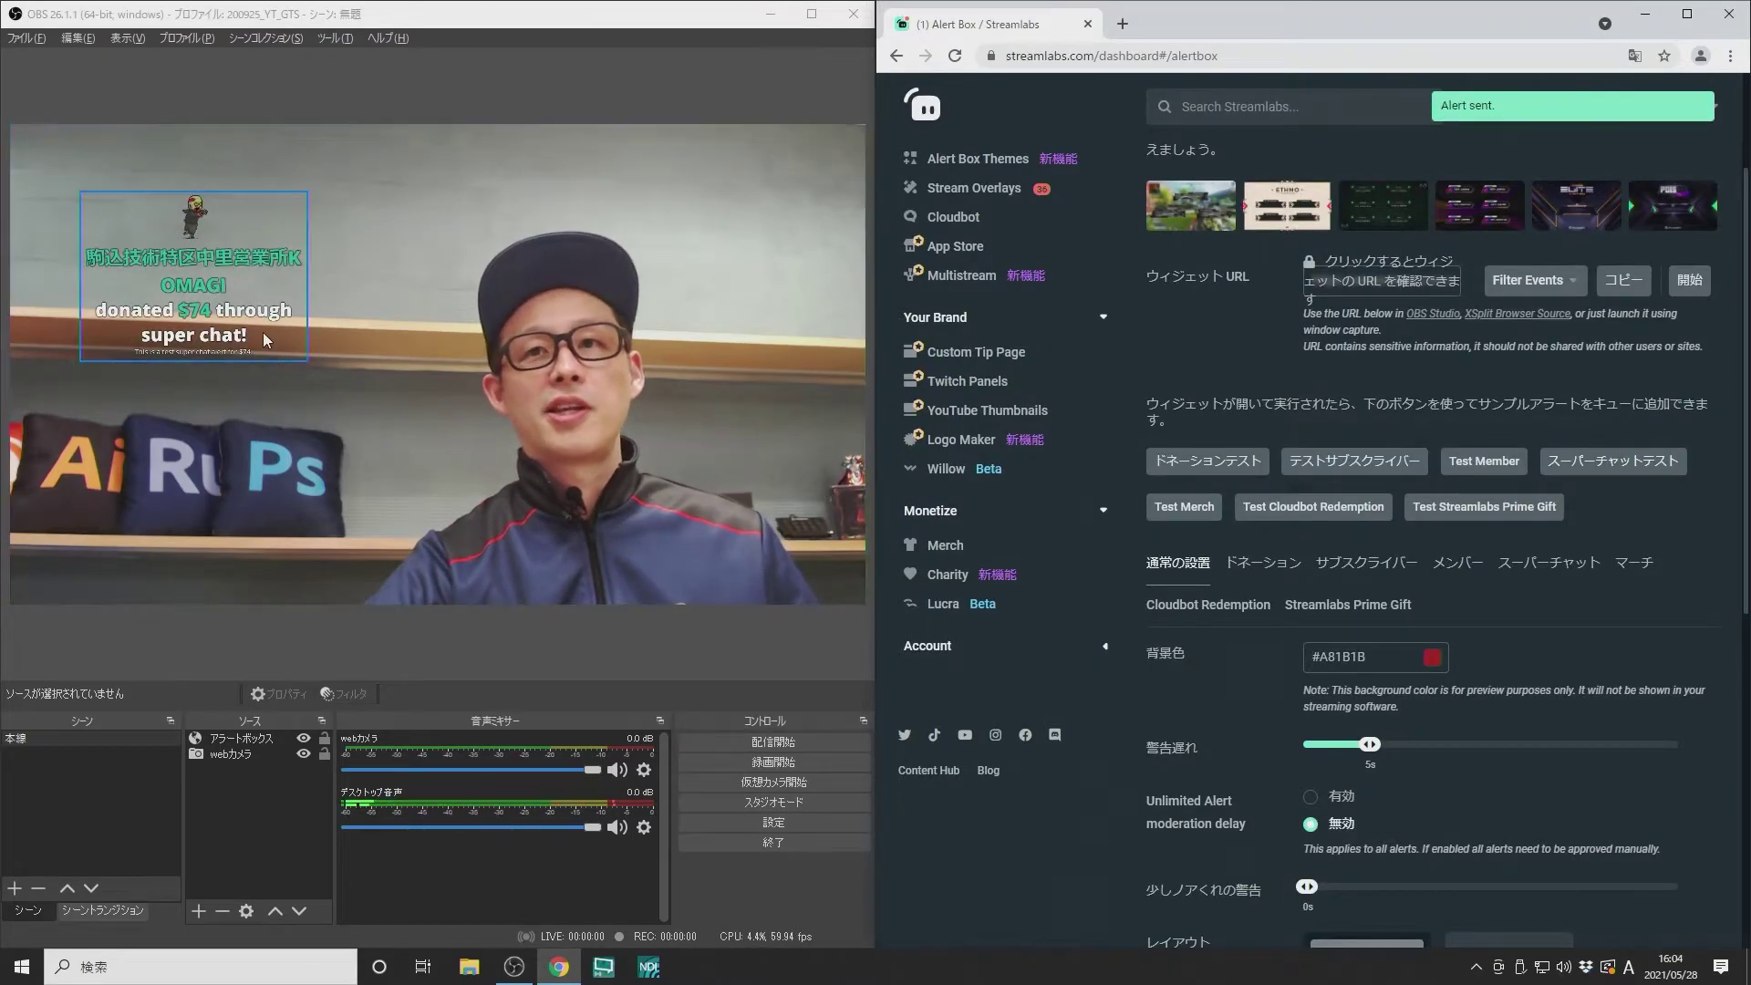
left_click_drag(335, 375, 467, 469)
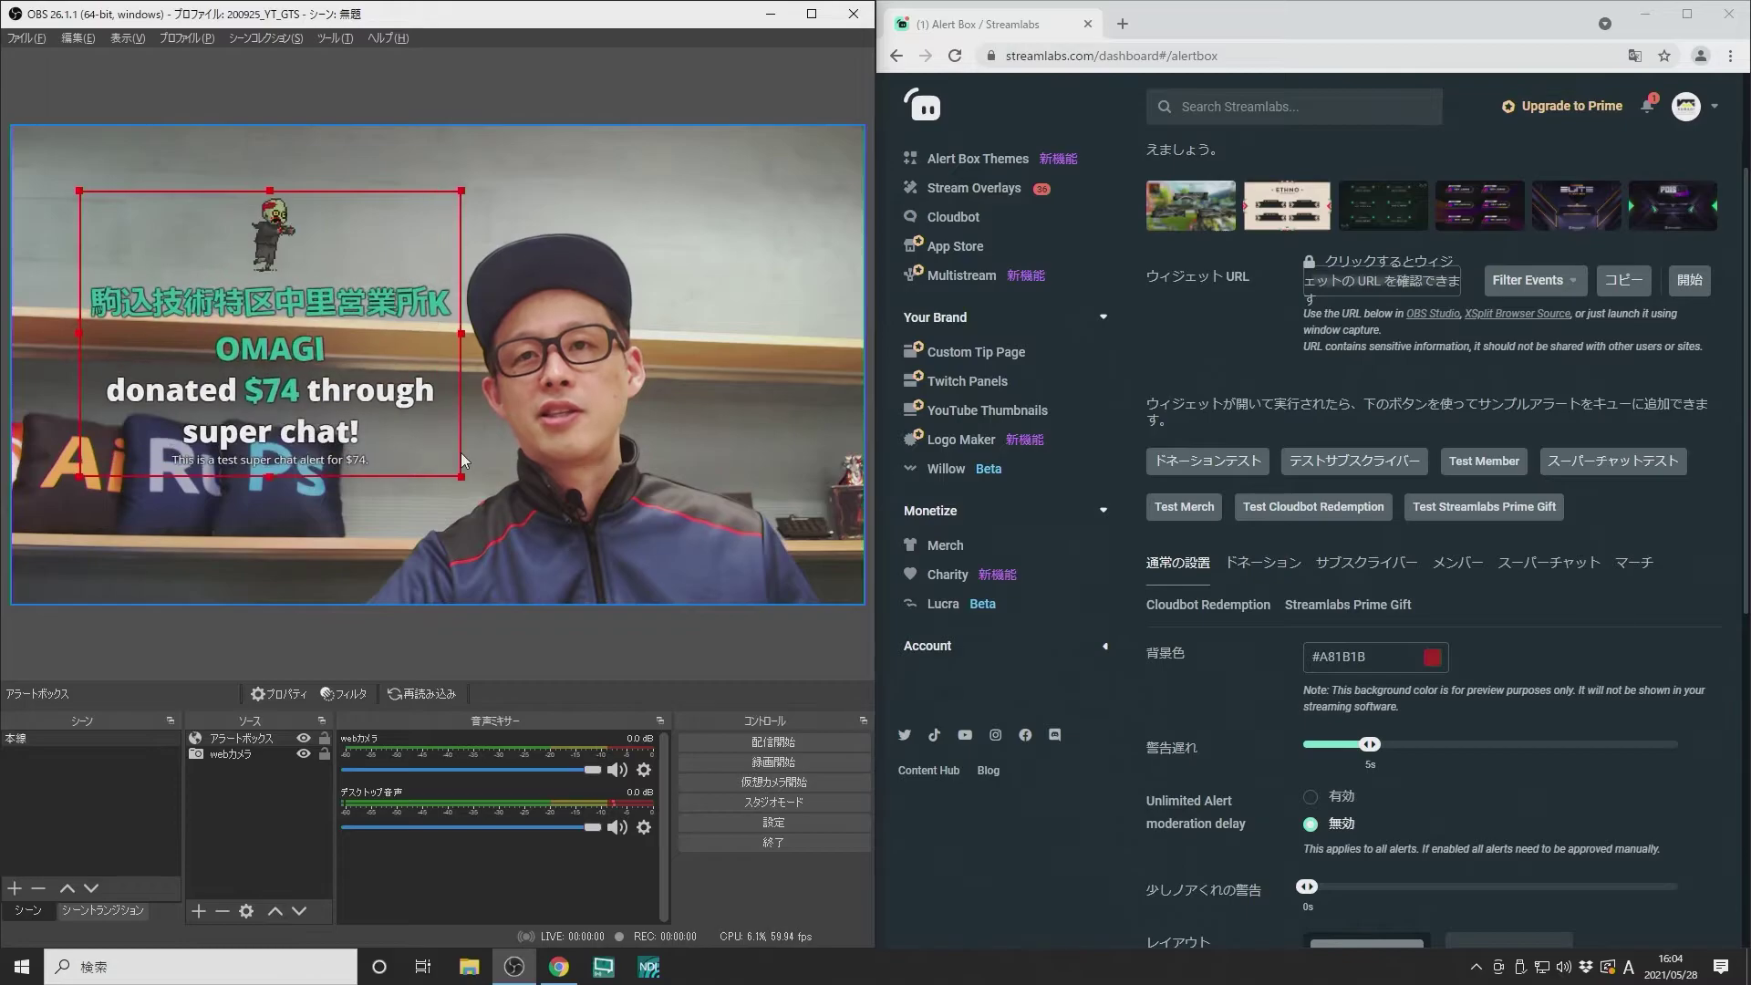
left_click_drag(355, 325, 330, 300)
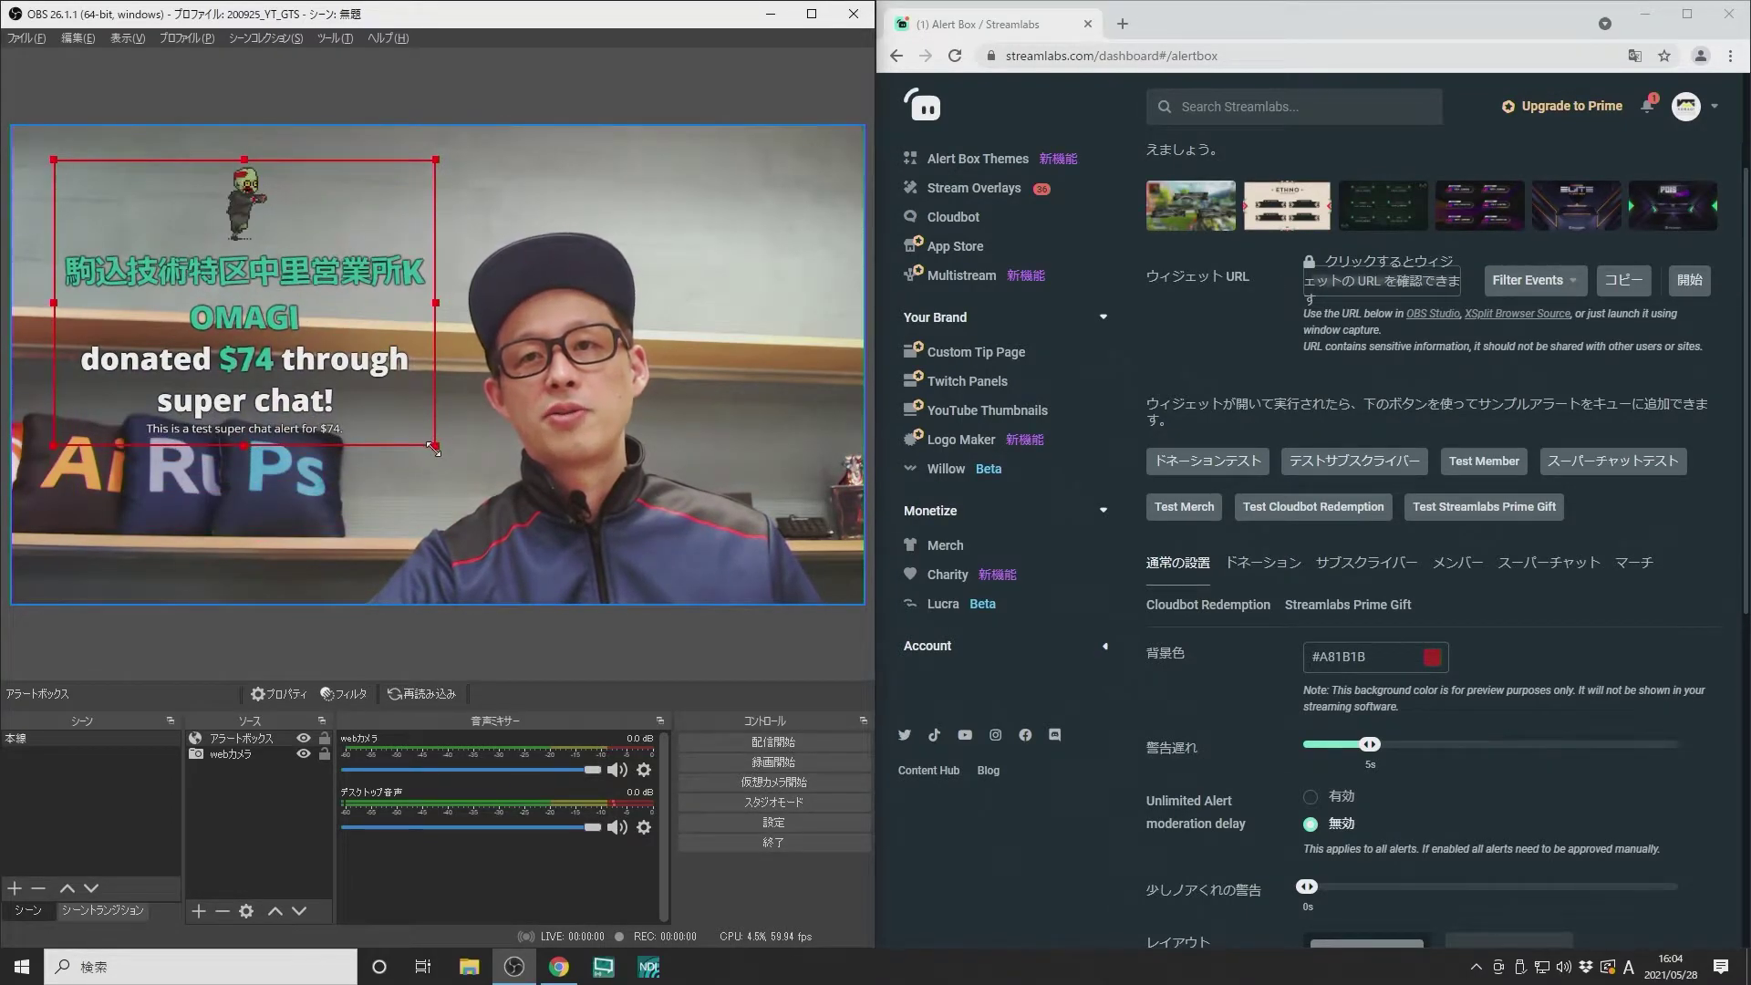
left_click_drag(436, 446, 313, 354)
left_click_drag(182, 260, 207, 271)
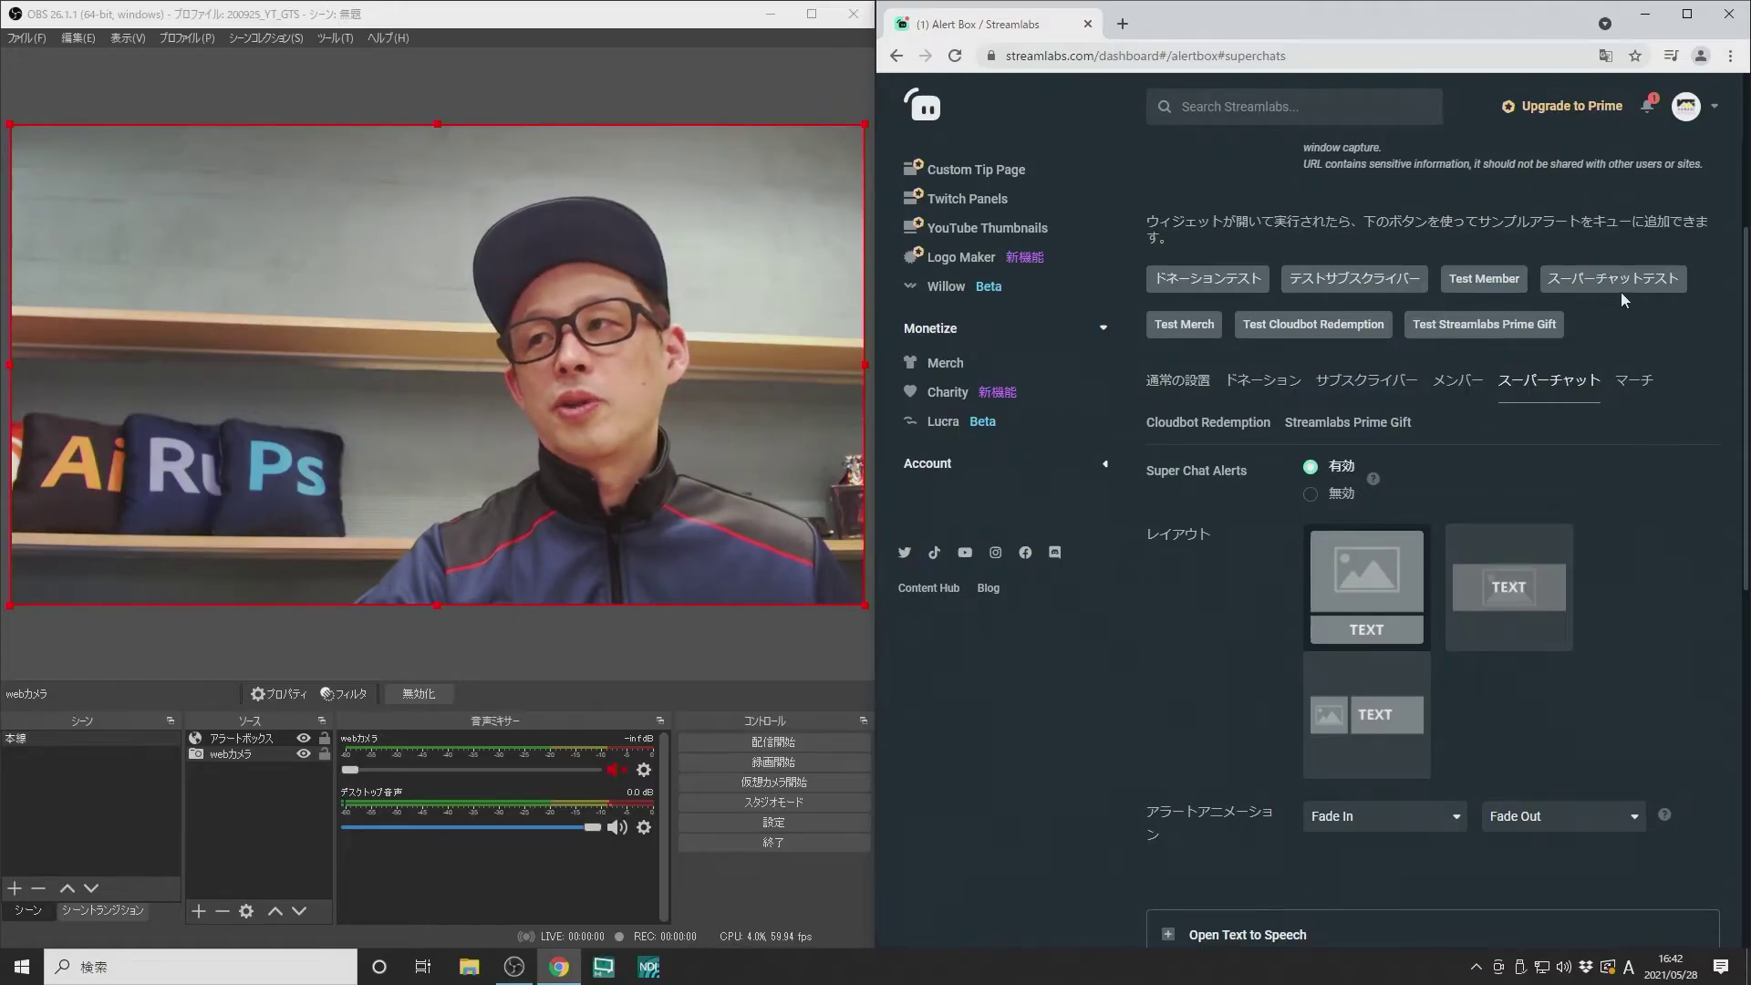
Send test super chat alerts from Streamlabs to compare how the available image and text layouts look in OBS
left_click(1623, 282)
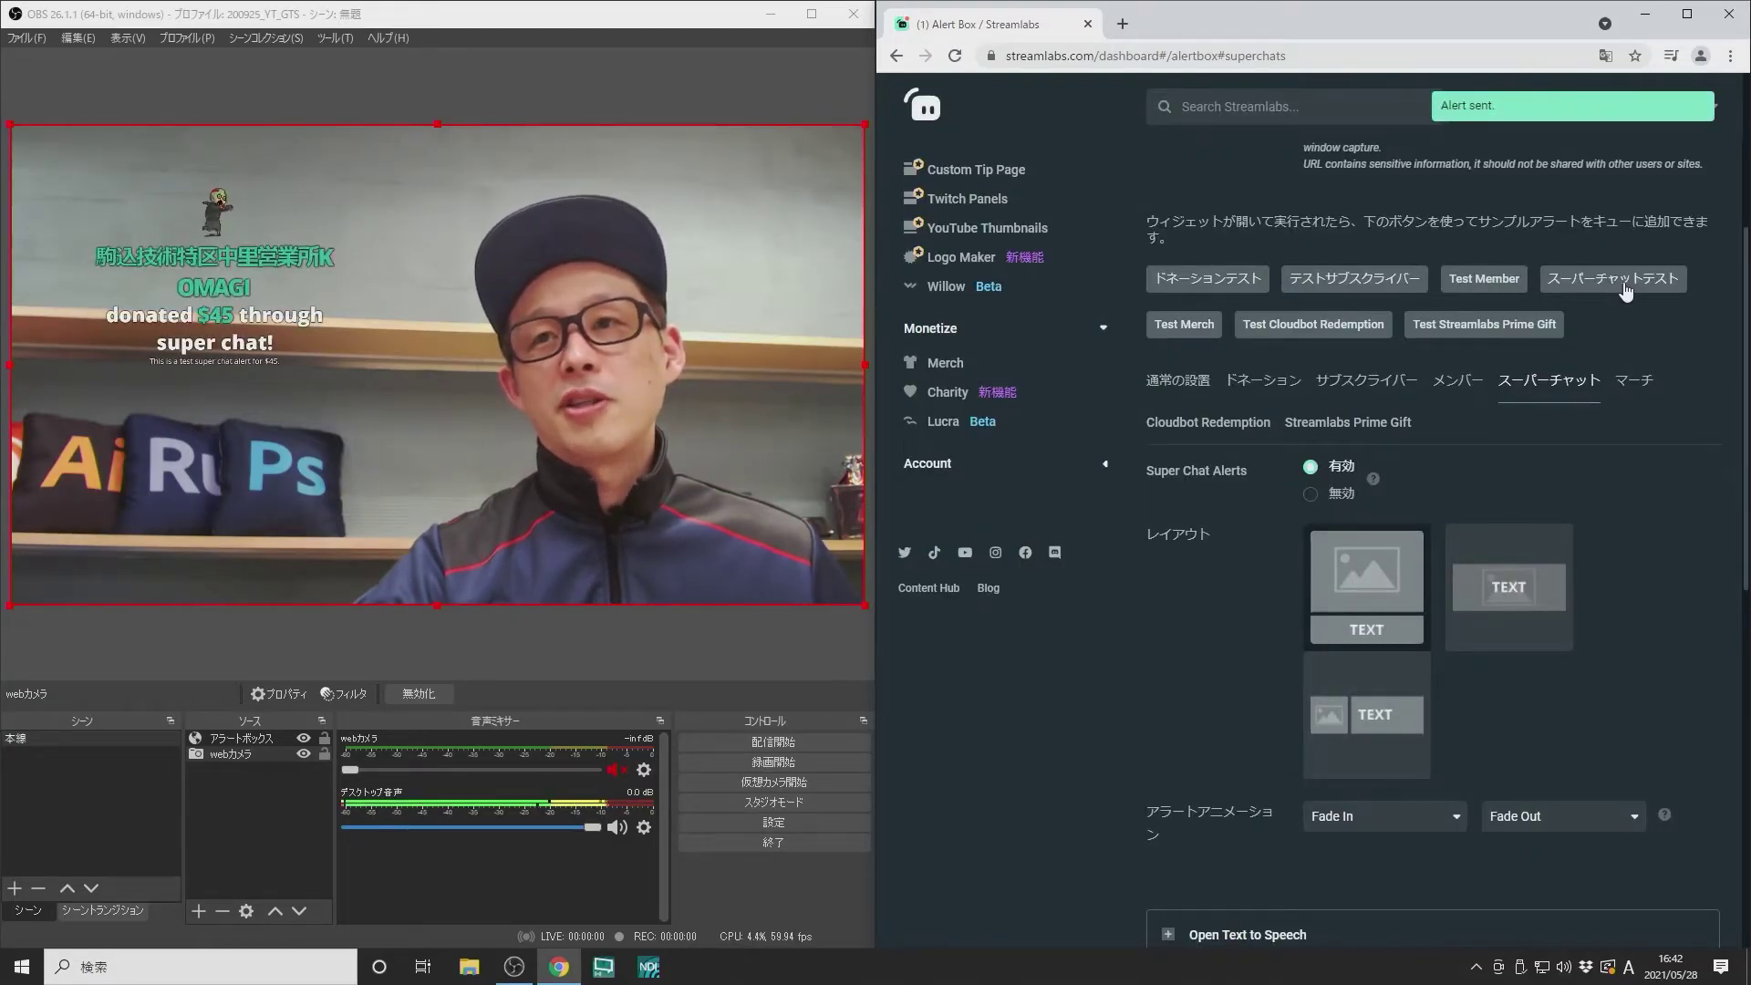
scroll(1606, 611, "down", 1)
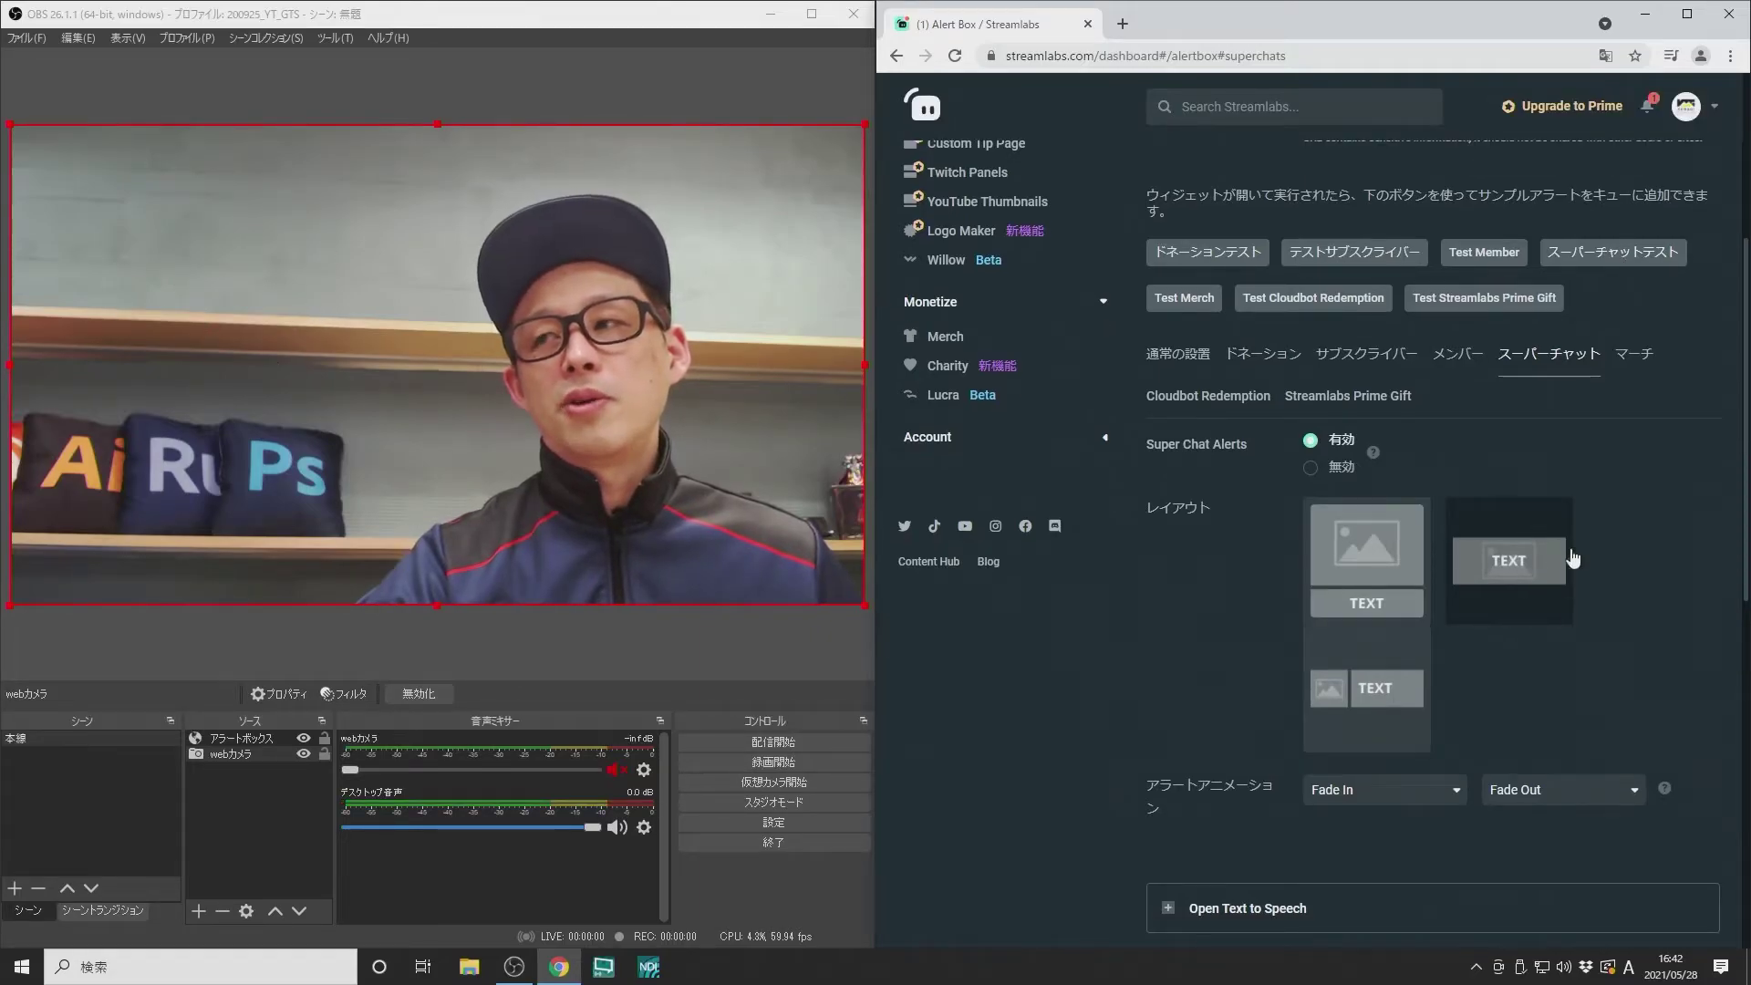
left_click(1611, 257)
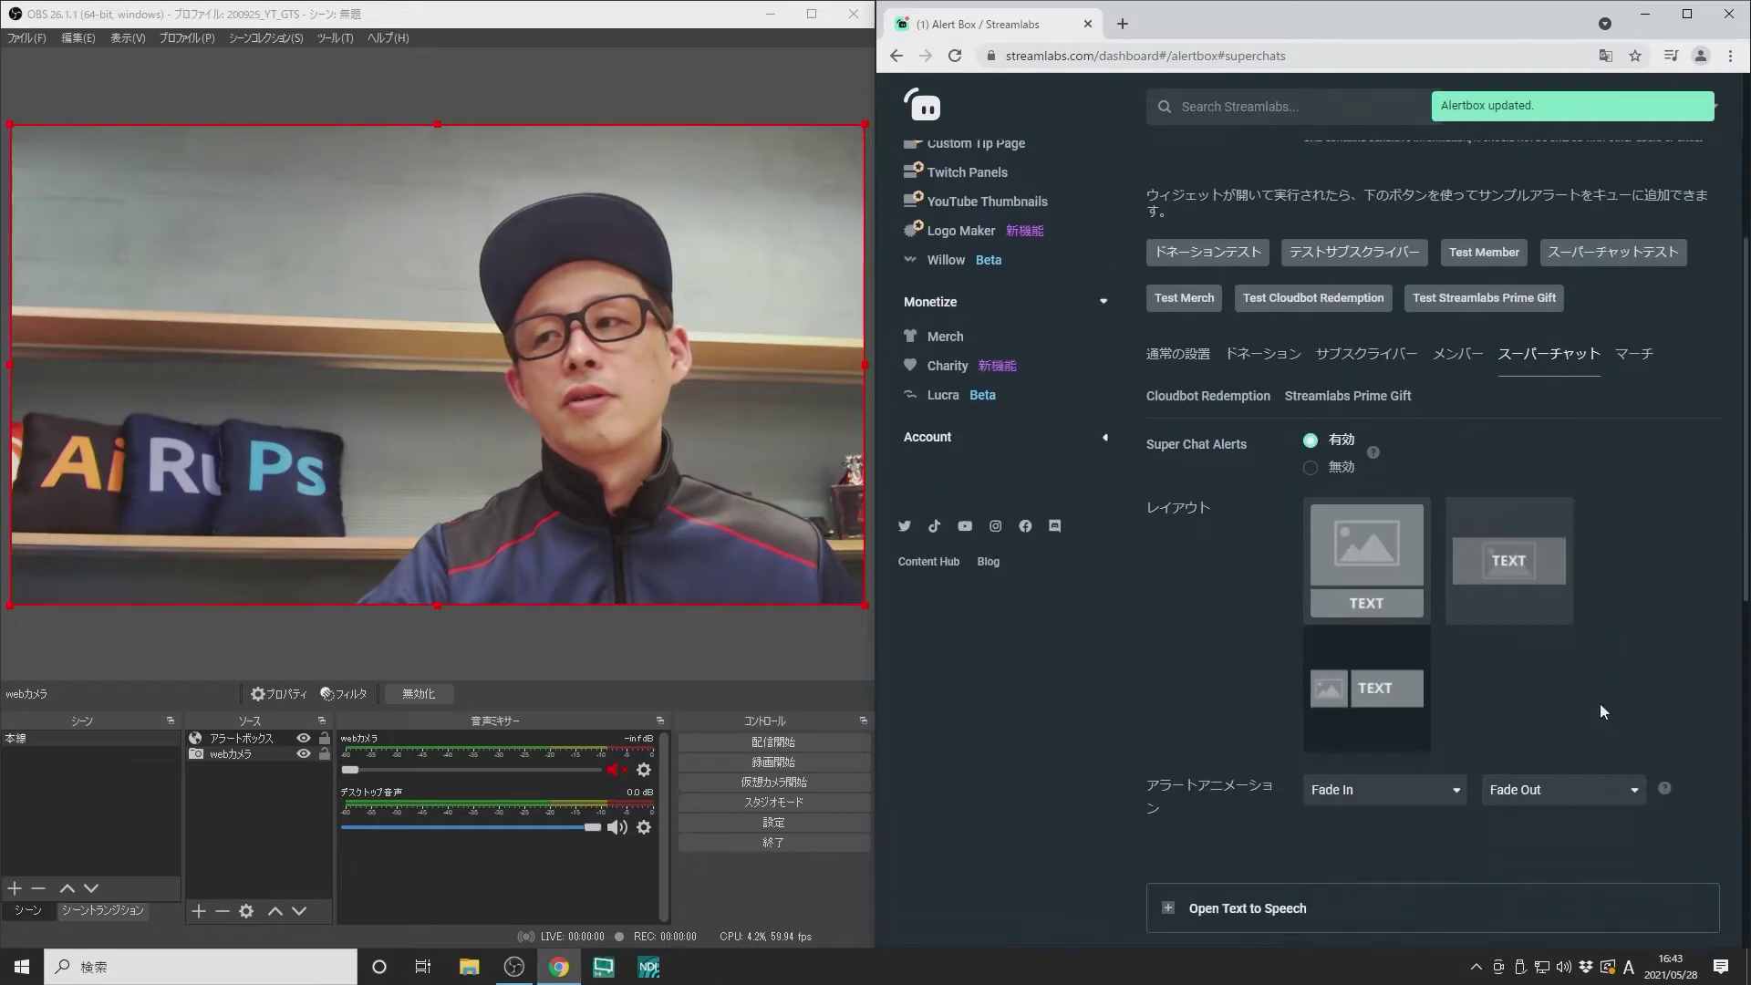
left_click(1614, 259)
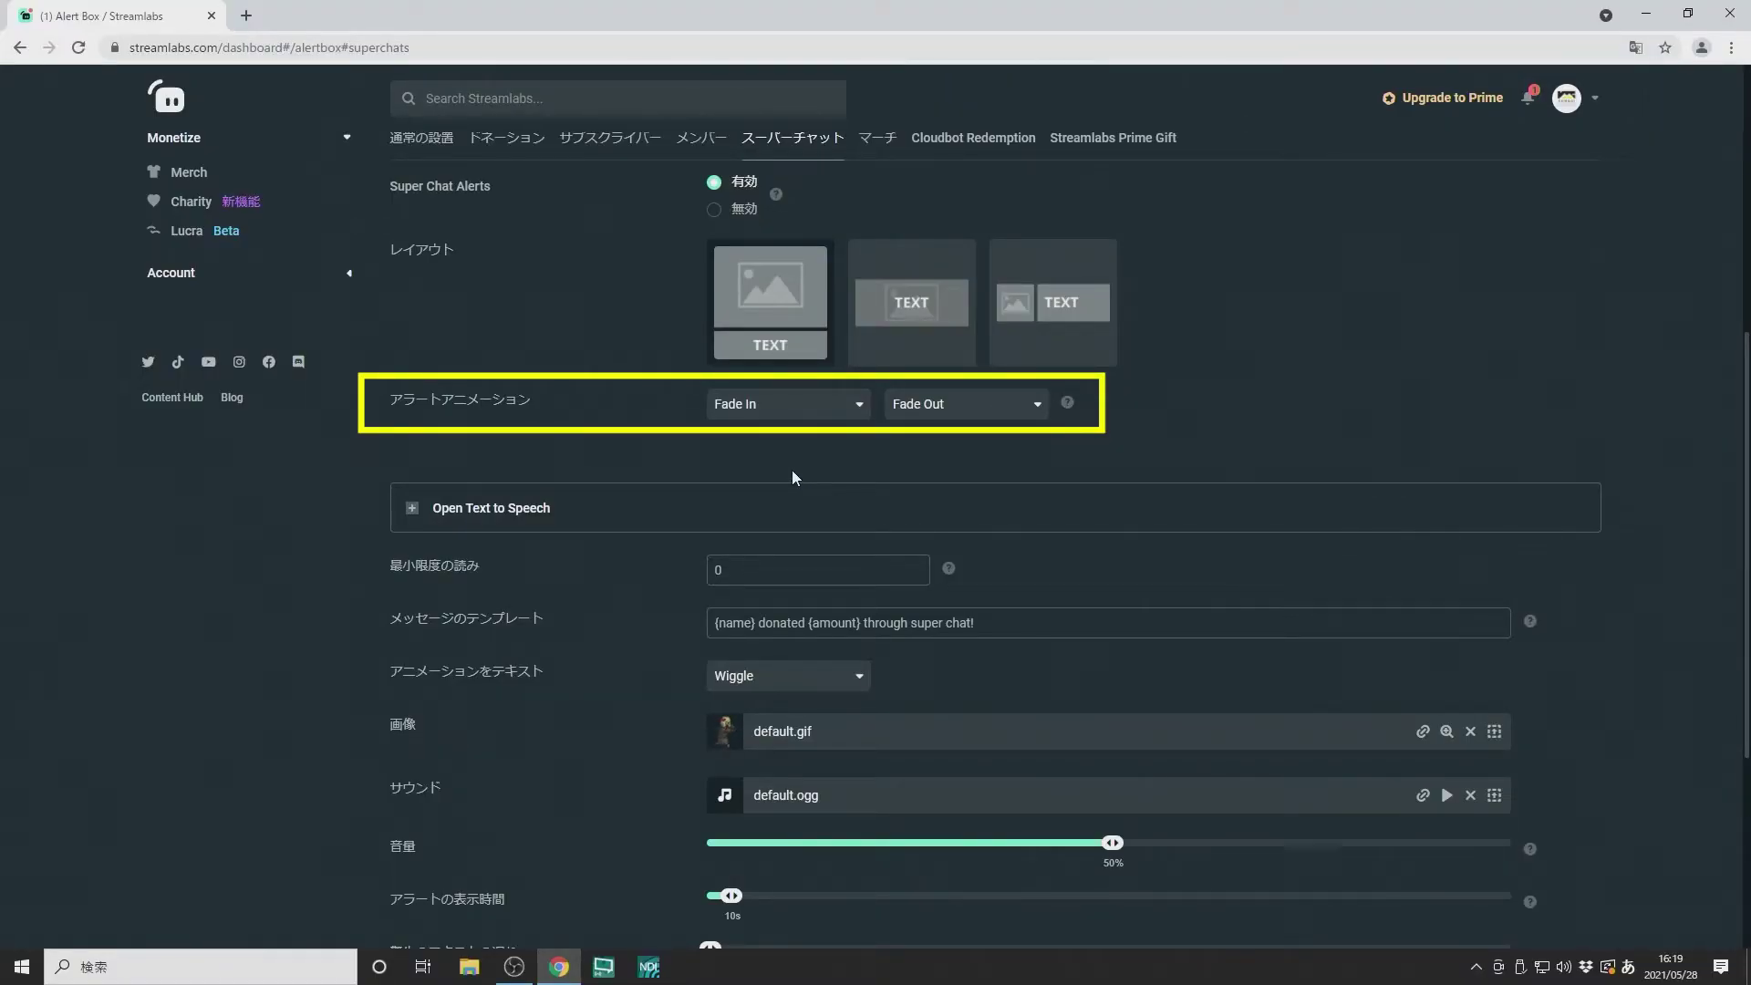
Examine the entrance animations offered for the super chat alert, from the Fade In group through Zoom, Bounce, Slide, Flip and Rotate, keeping Fade In
left_click(861, 411)
scroll(821, 571, "down", 3)
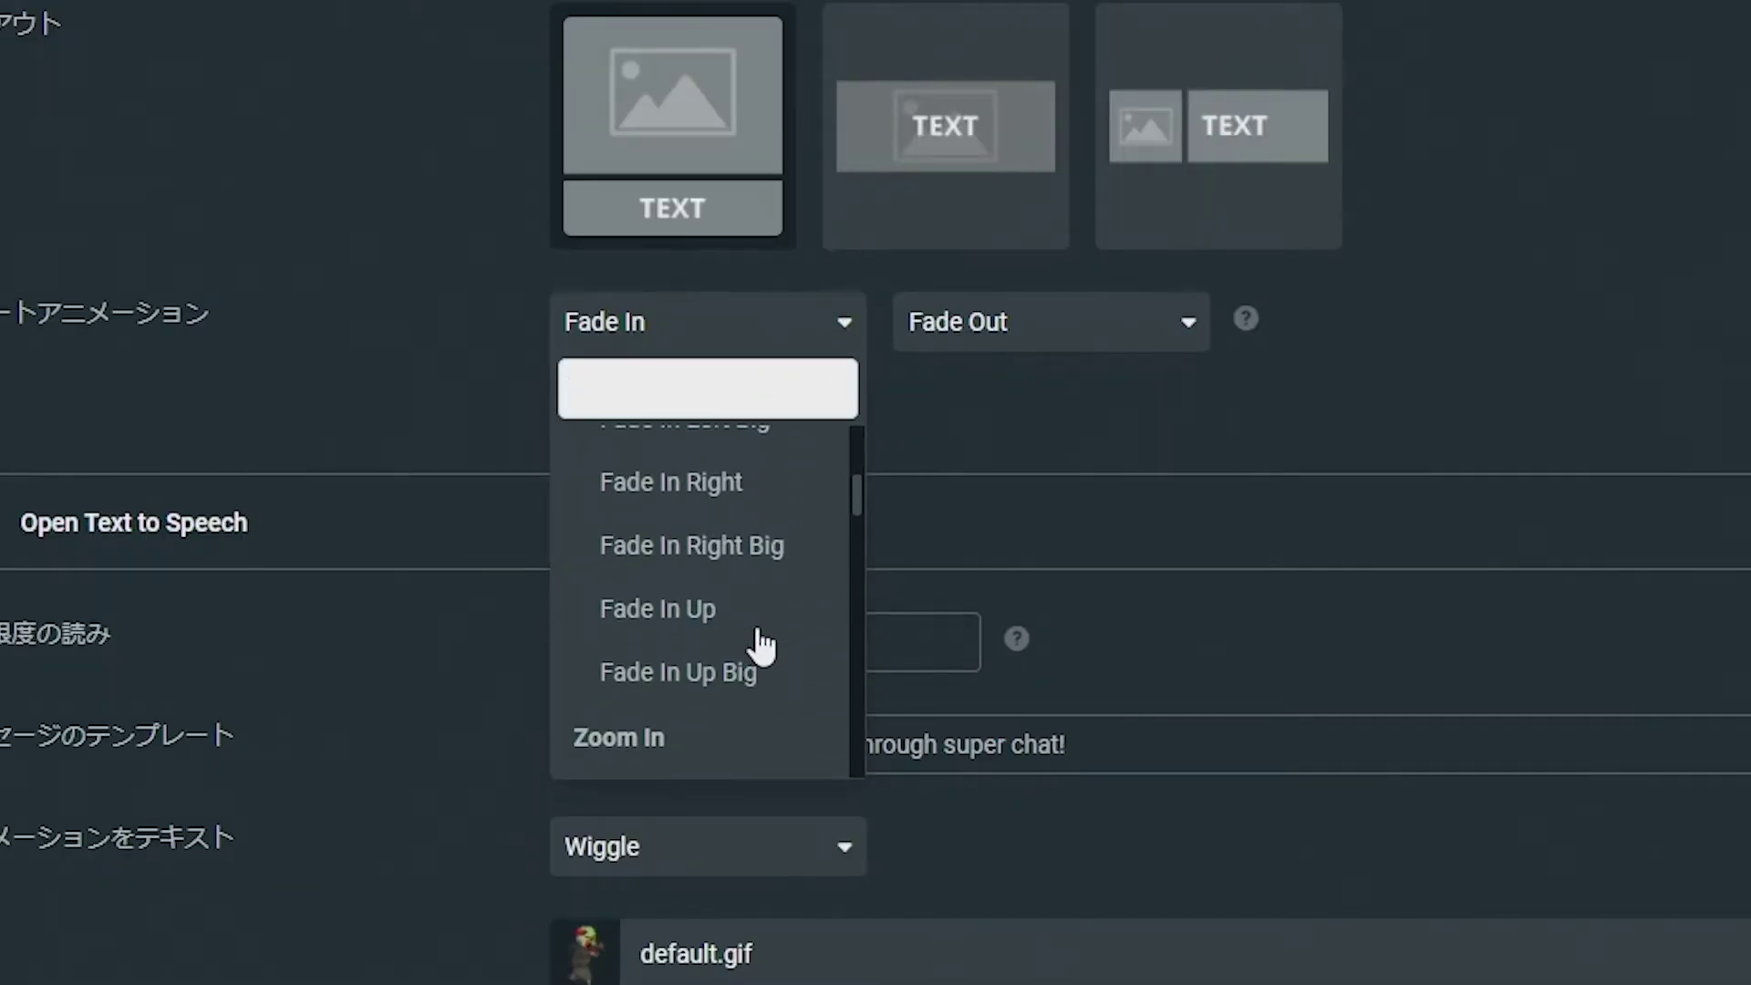
scroll(759, 645, "down", 5)
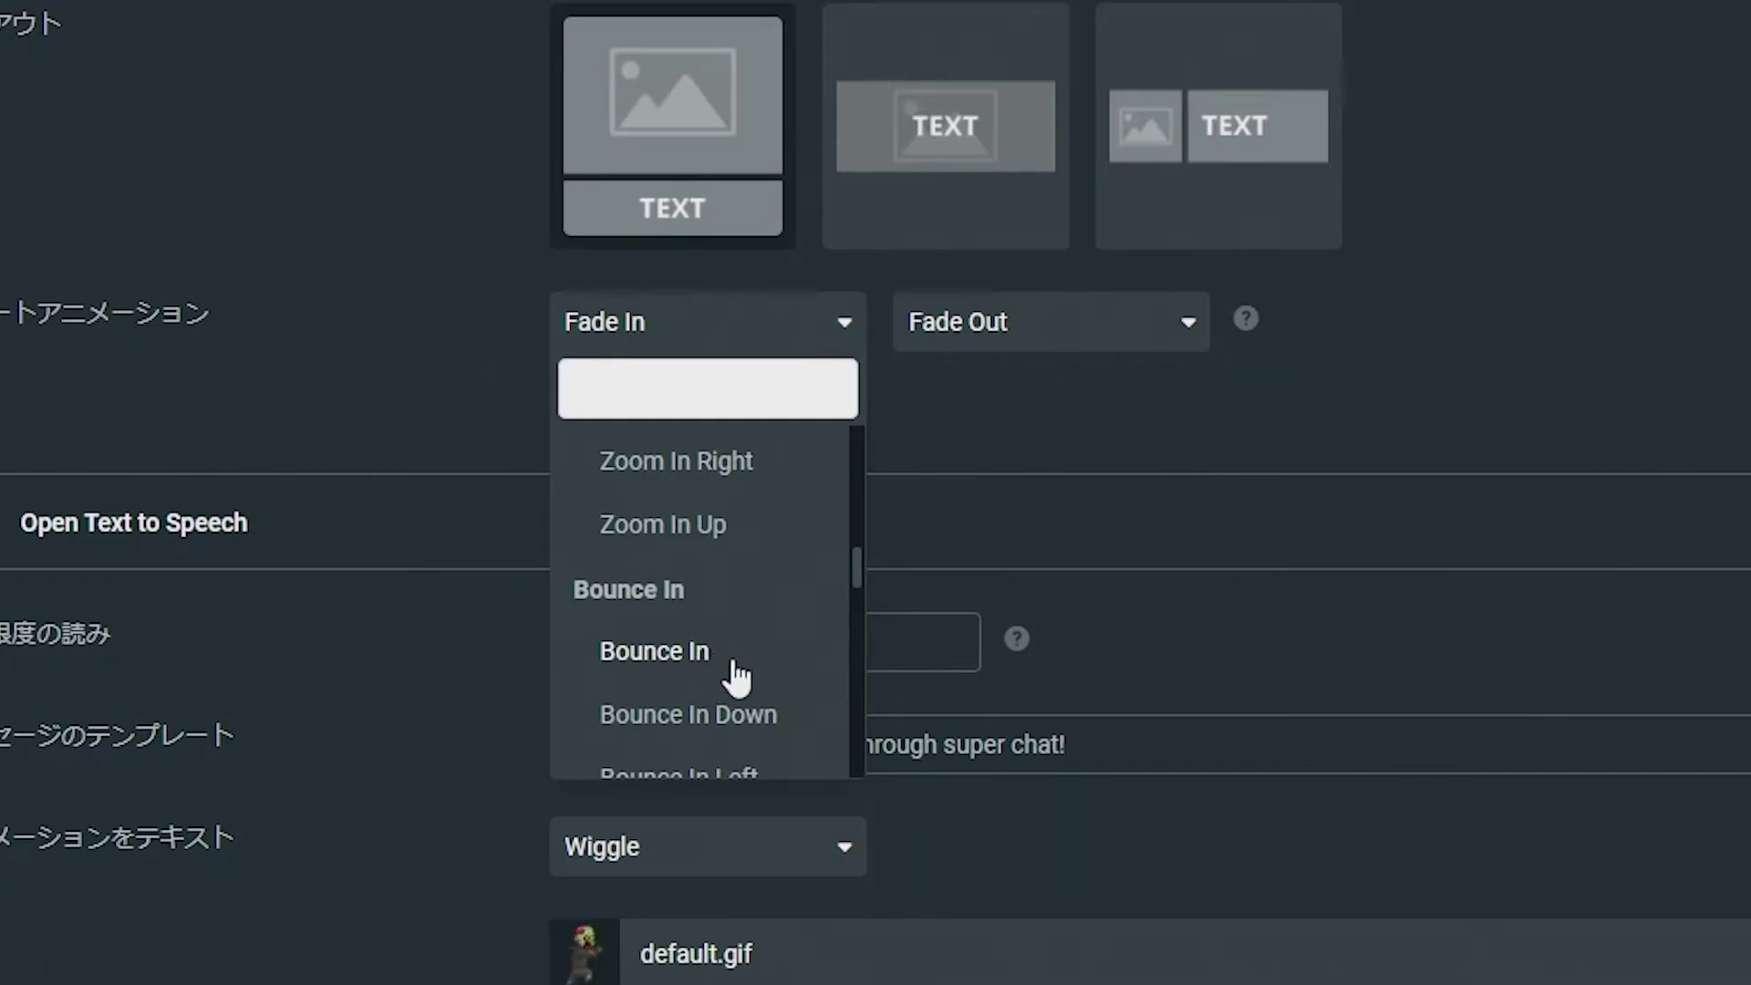
scroll(775, 651, "down", 4)
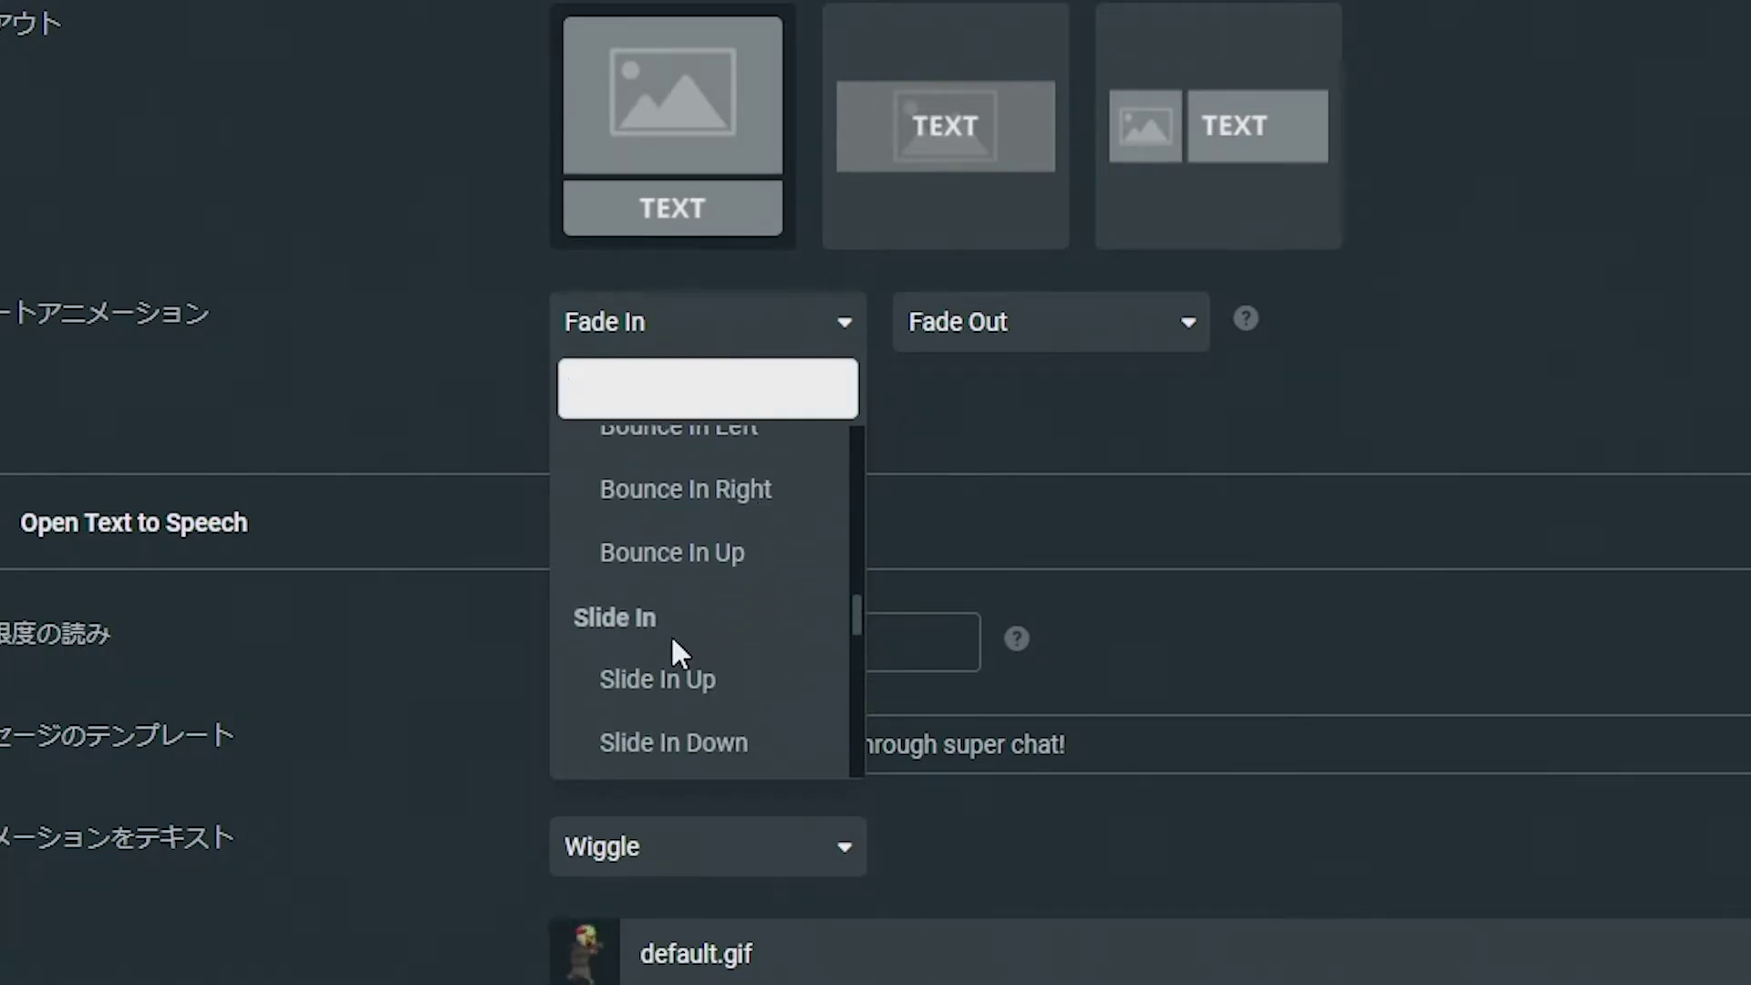
scroll(703, 638, "down", 3)
scroll(813, 653, "down", 3)
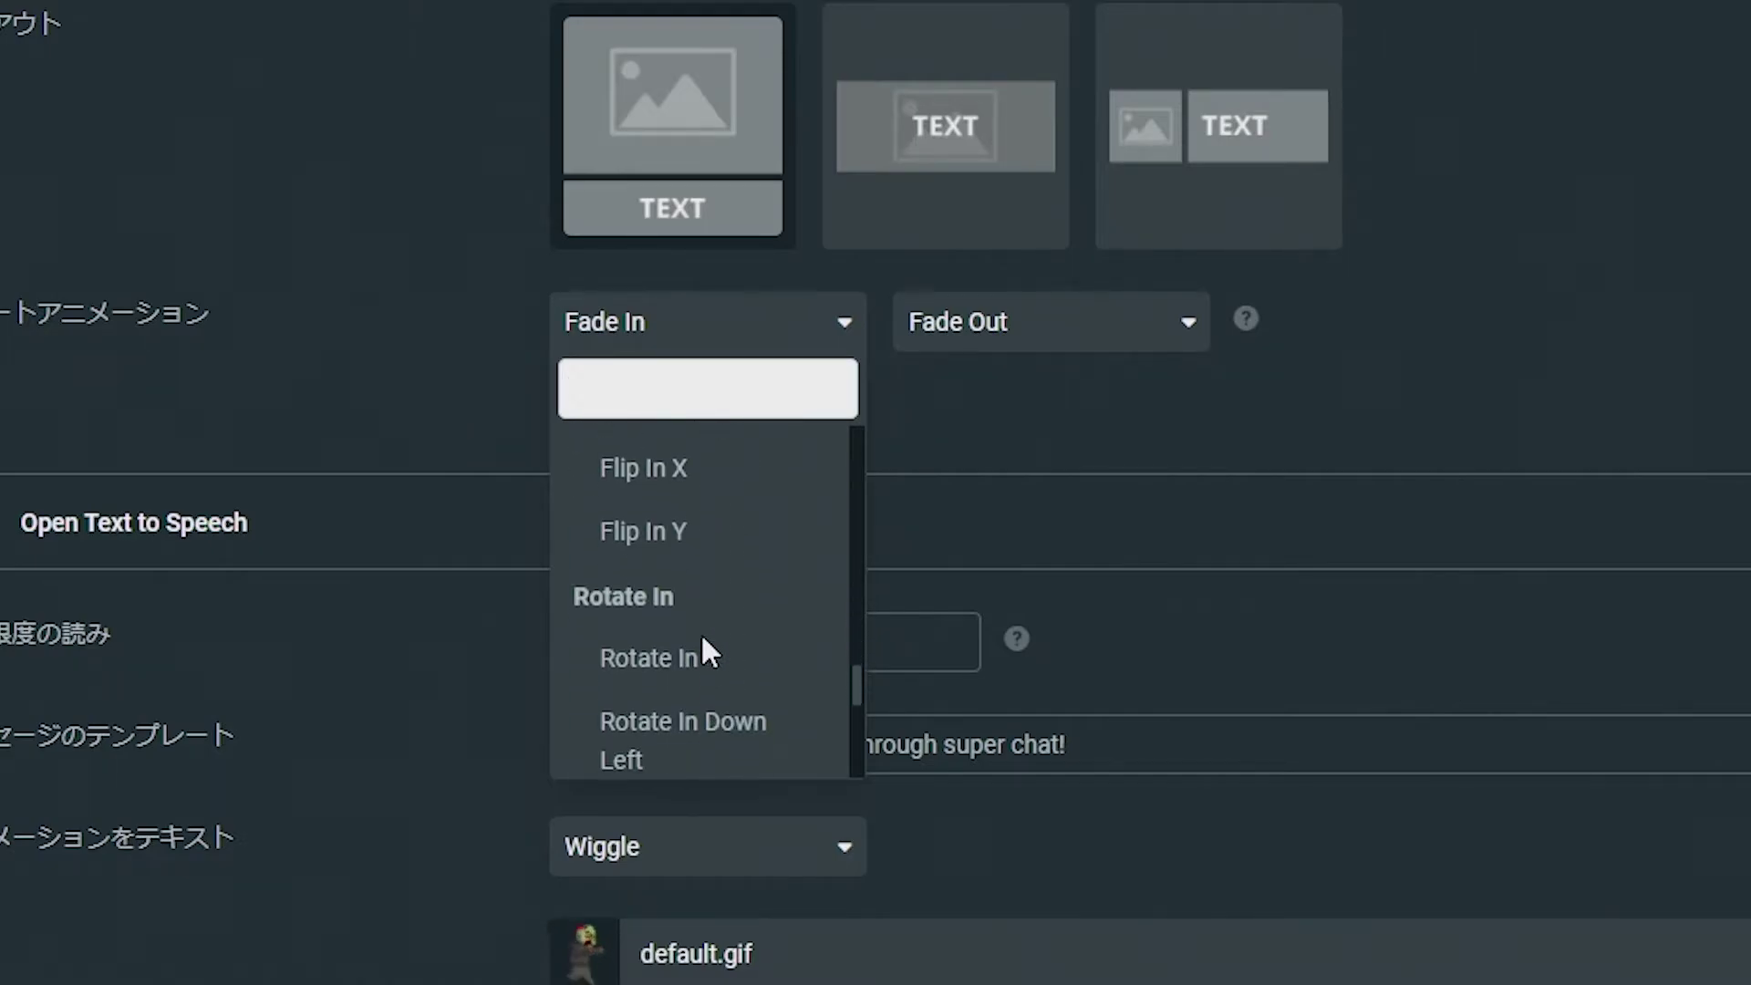
scroll(826, 664, "down", 3)
scroll(775, 662, "up", 4)
scroll(724, 658, "up", 10)
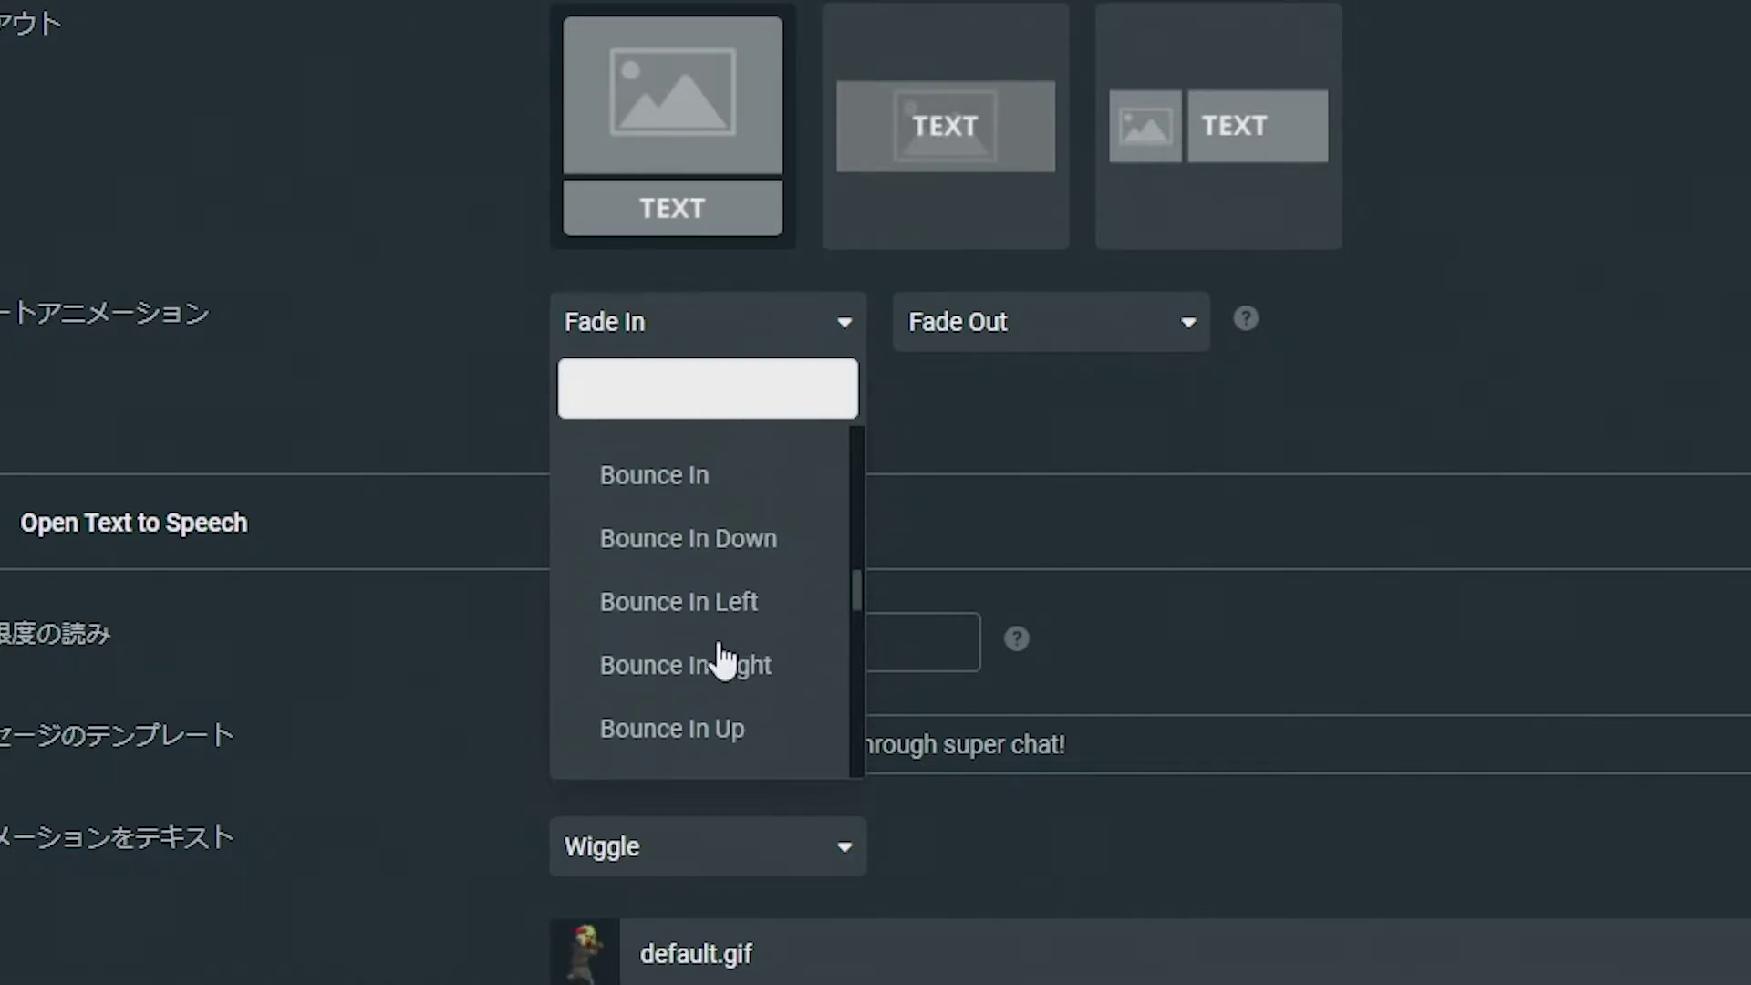
left_click(1027, 451)
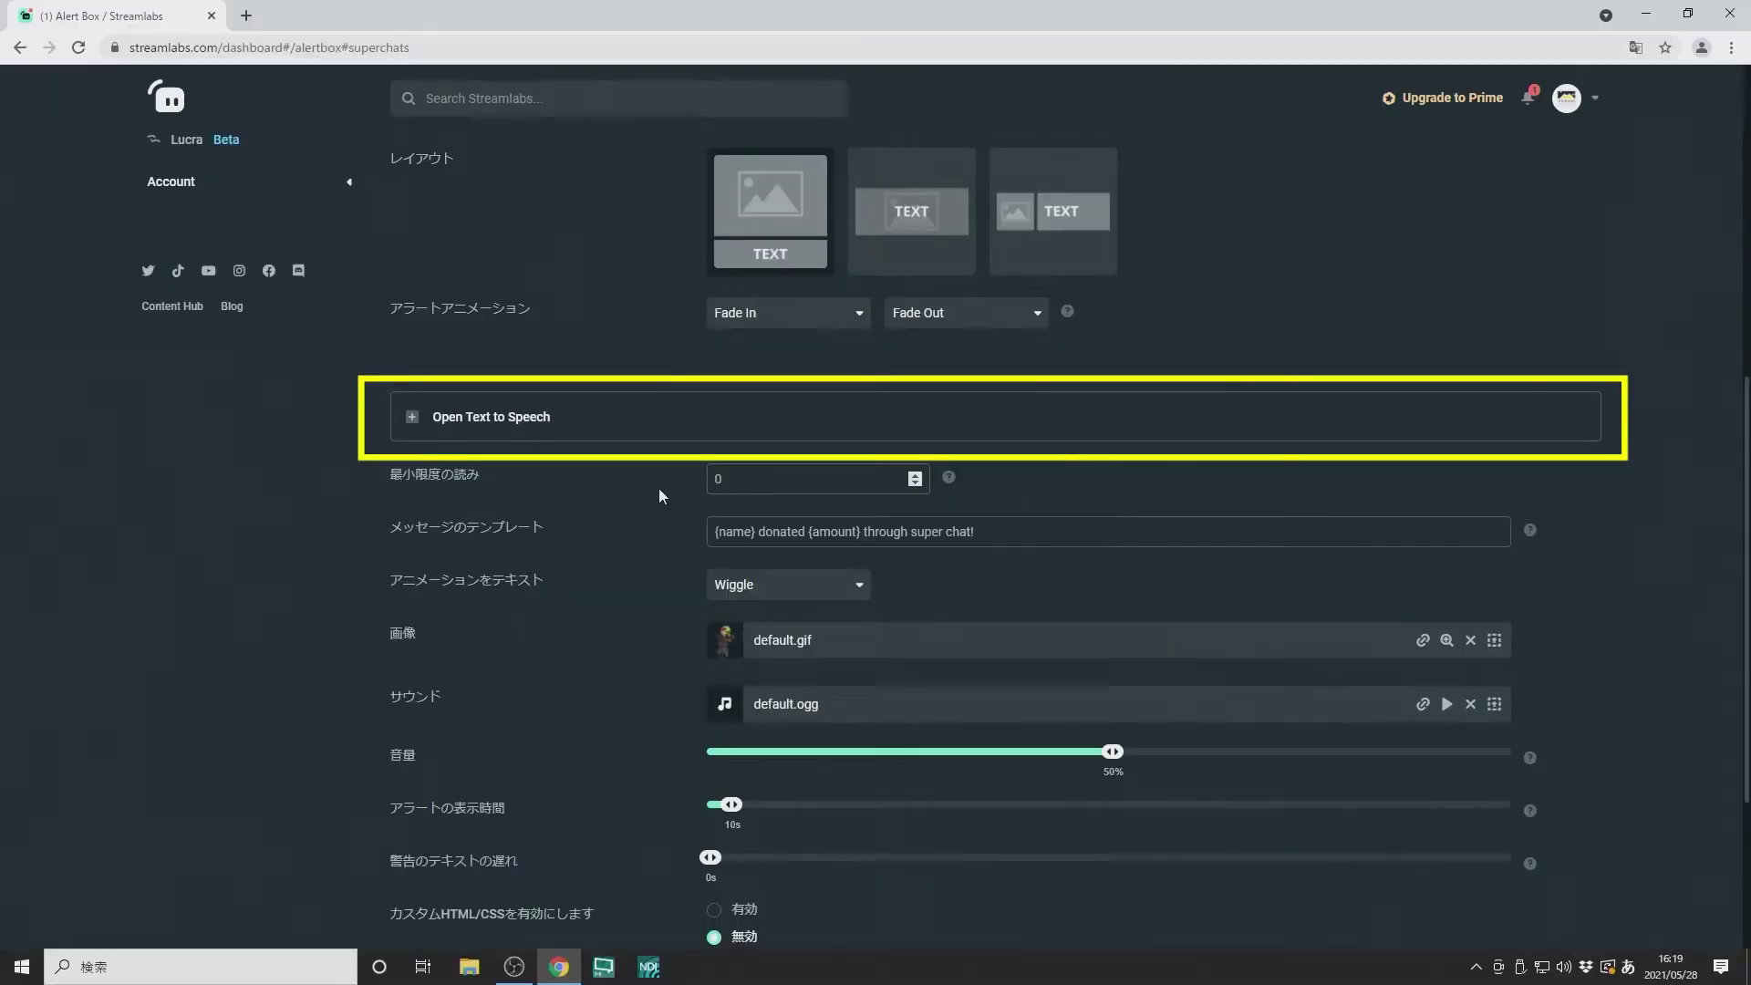
Expand the super chat alert's Text to Speech settings and choose the Japanese voice Mizuki
left_click(411, 418)
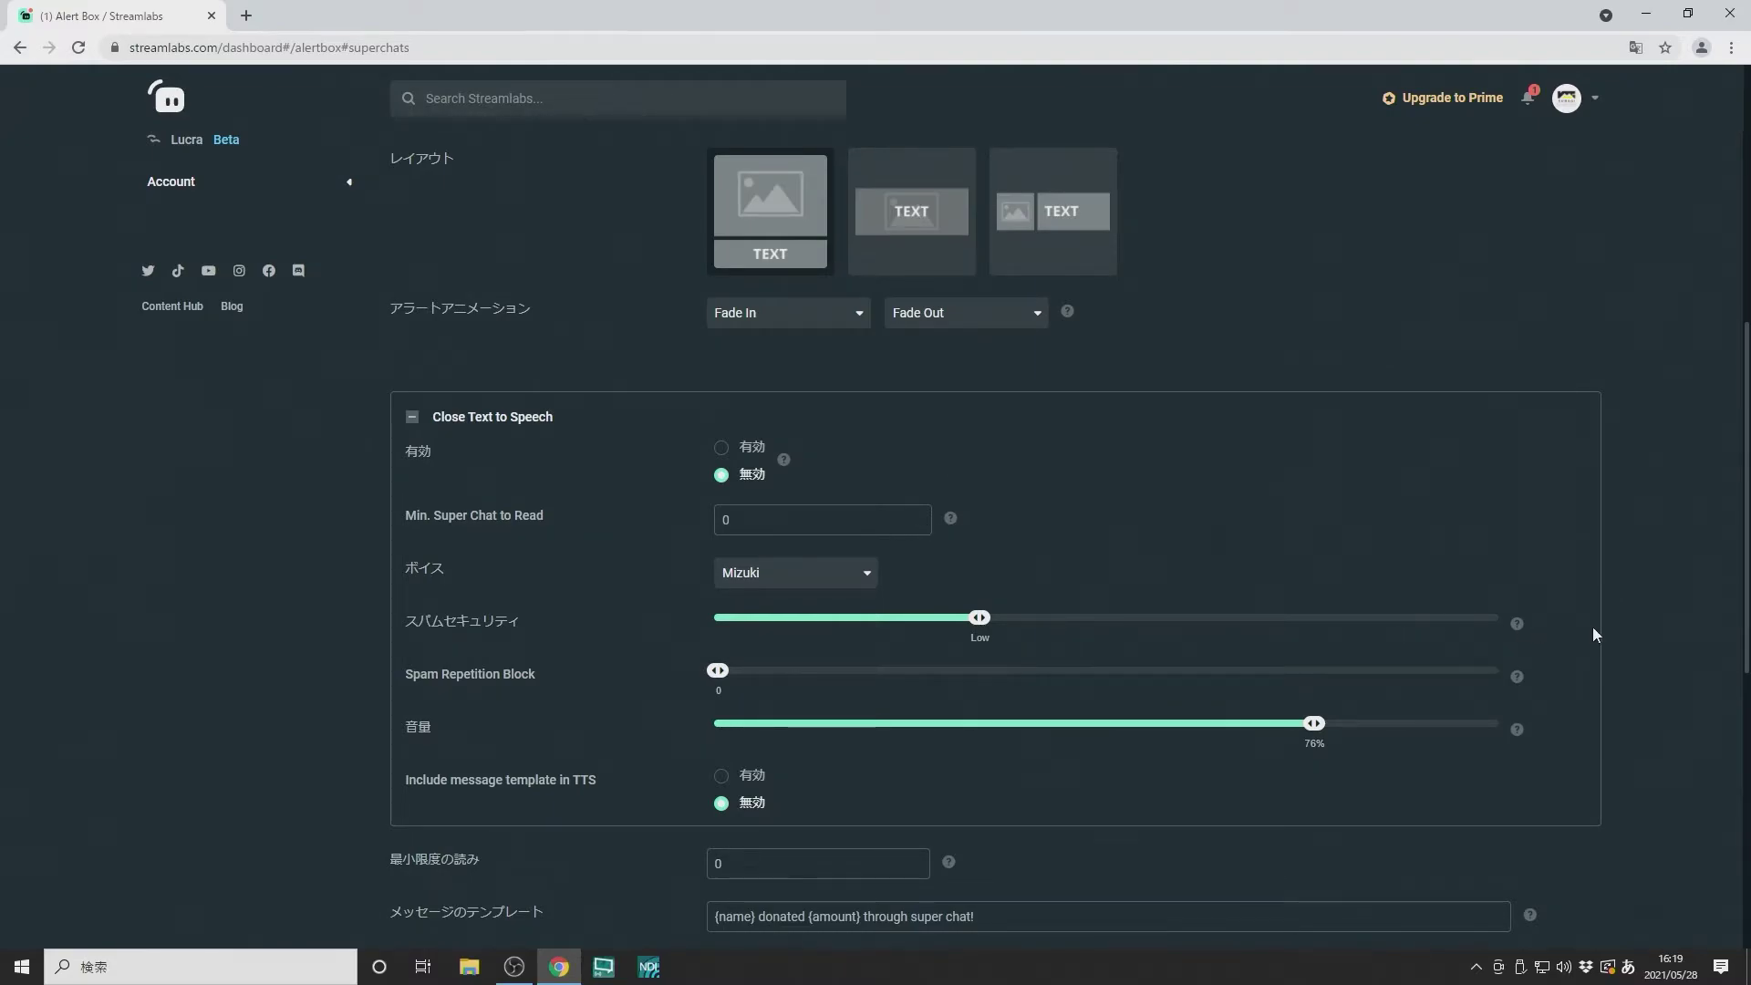
scroll(1574, 646, "down", 1)
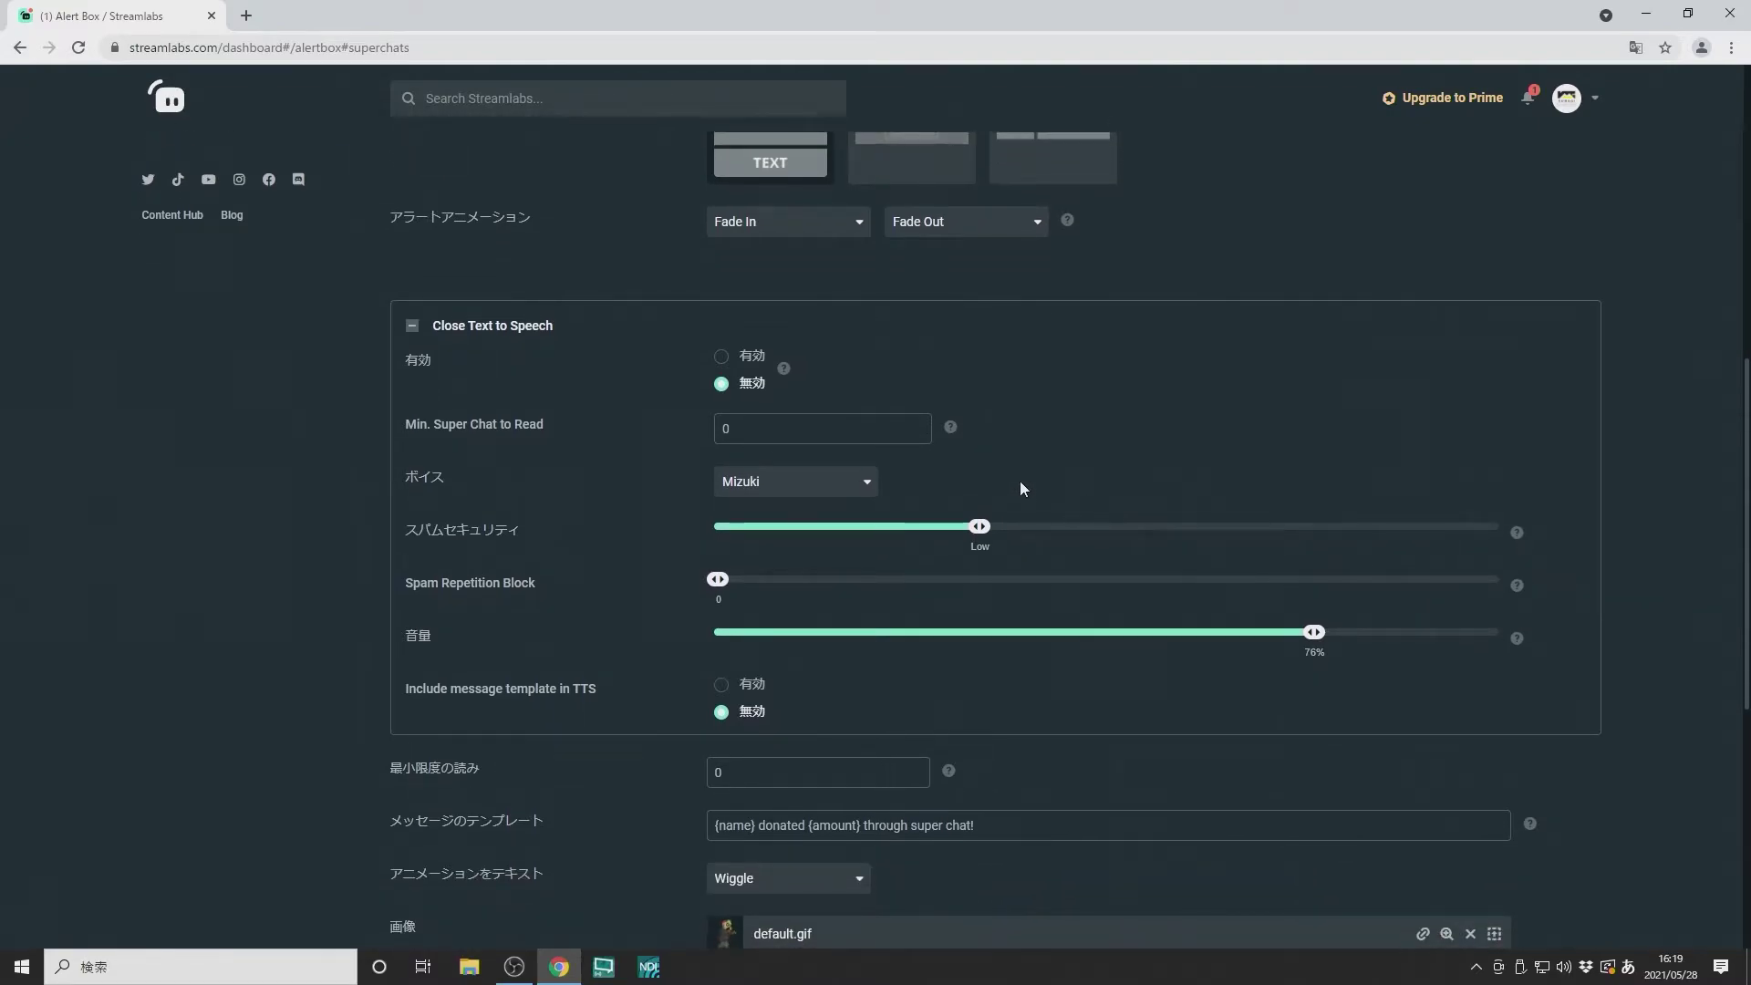
left_click(869, 488)
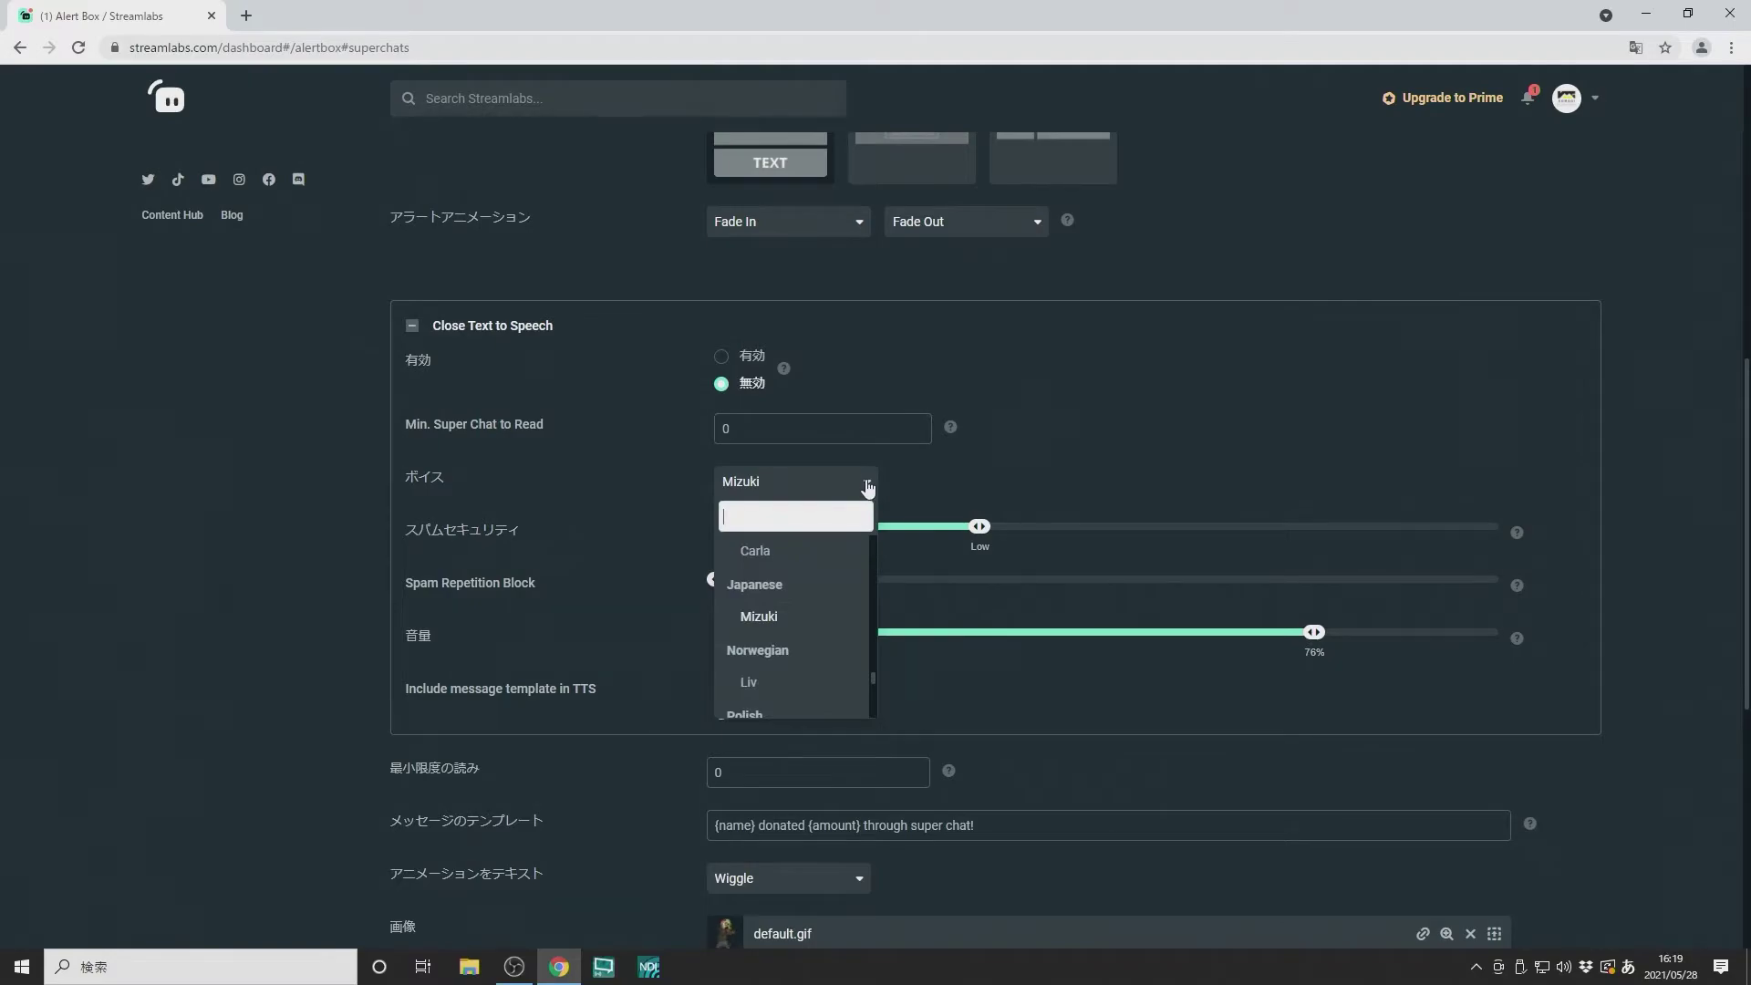
left_click(763, 628)
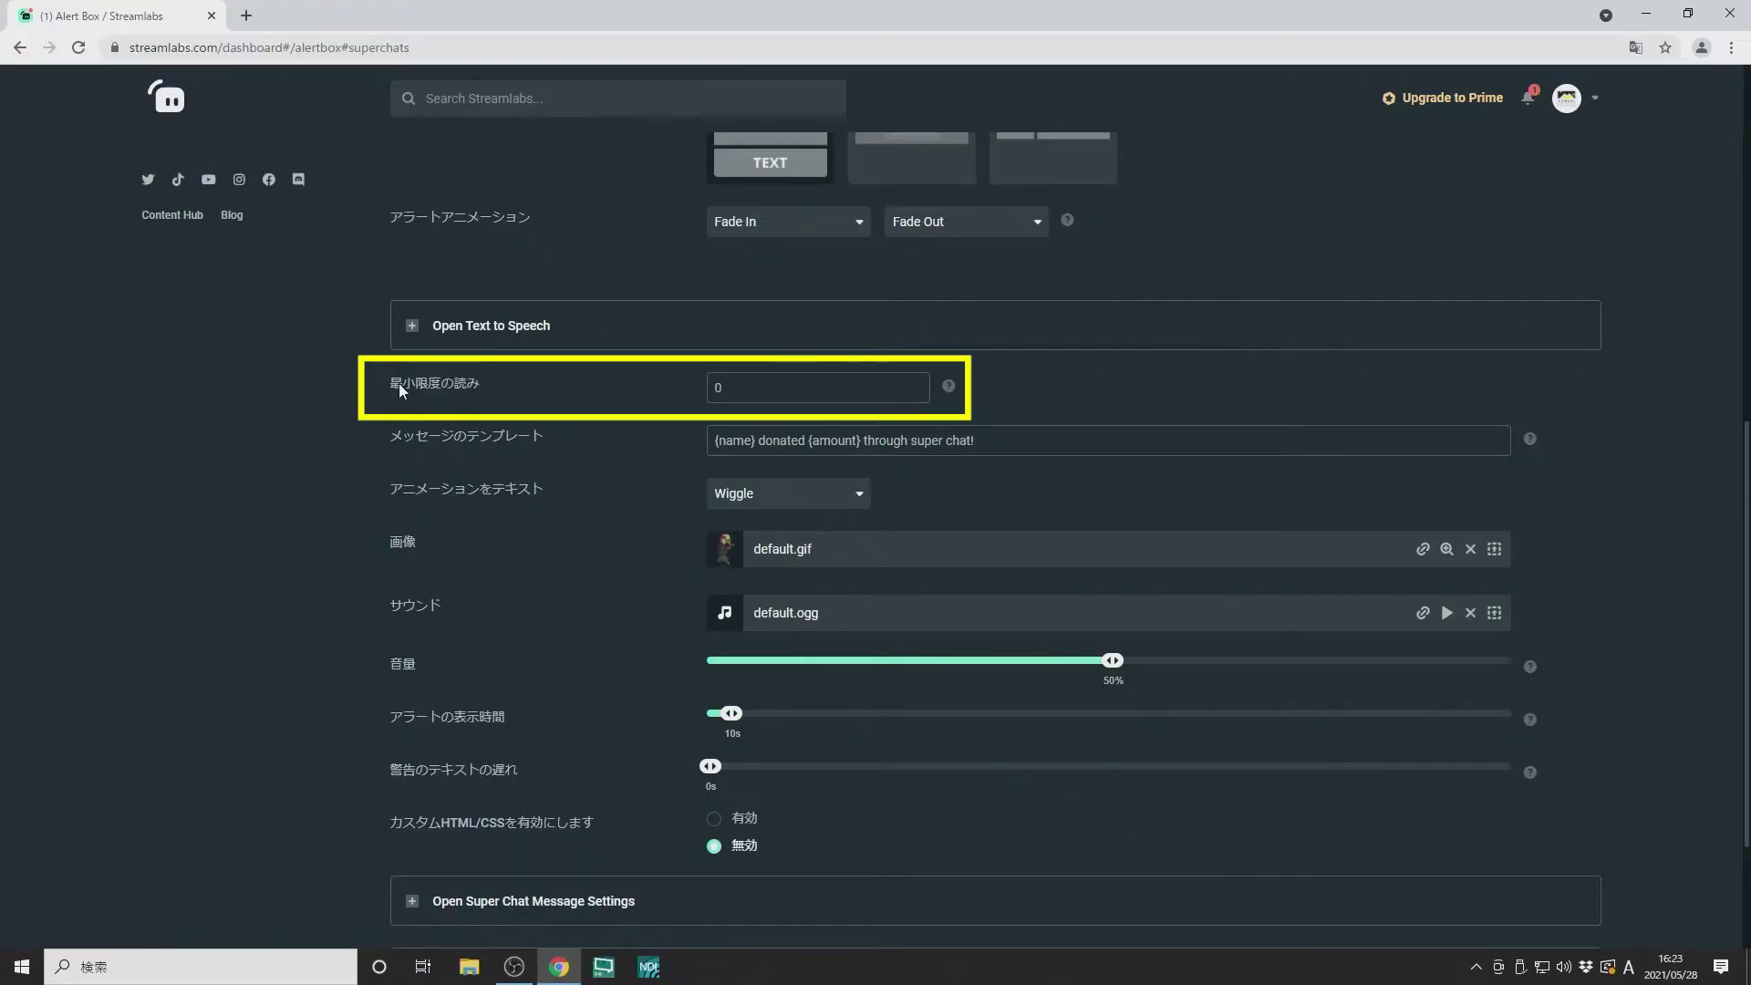
Replace the word "donated" in the super chat message template with さん
left_click(758, 387)
left_click(780, 442)
double_click(769, 441)
type("さ")
type("n")
key("Return")
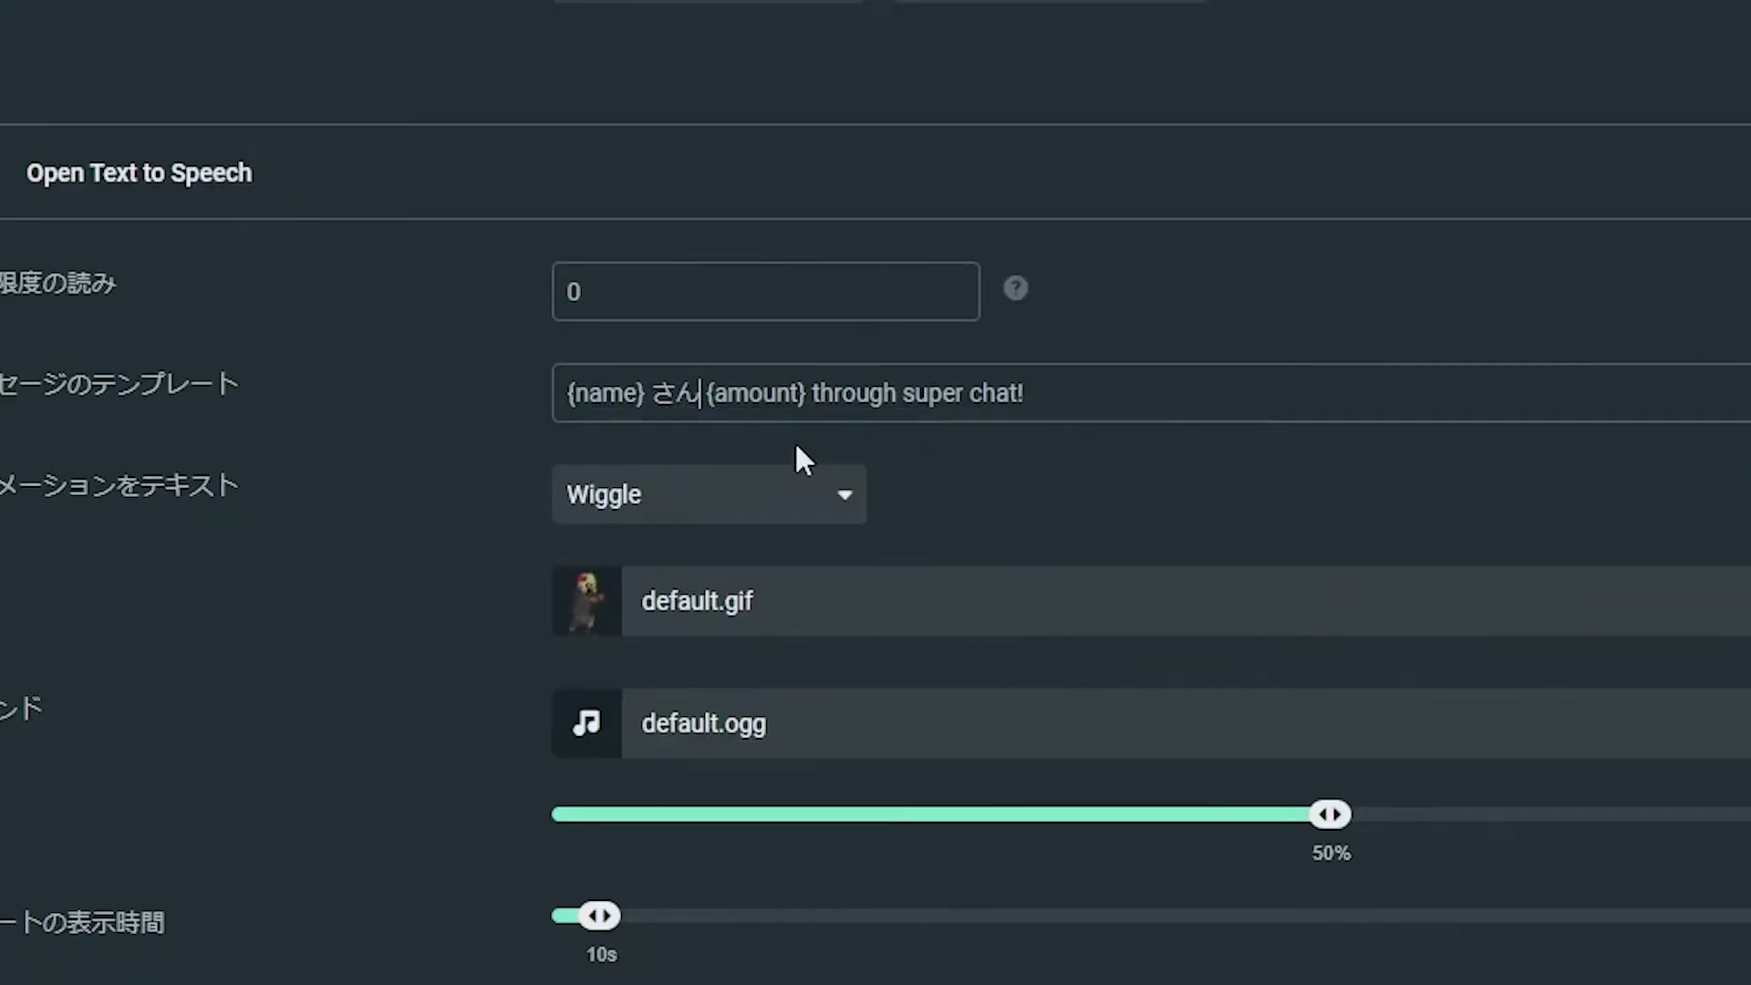
Replace "through super chat!" at the end of the message template with の寄付をいただきました！
key("End")
key("ctrl+shift+Left")
key("ctrl+shift+Left")
key("ctrl+shift+Left")
type("nokifuwoitadakimaist")
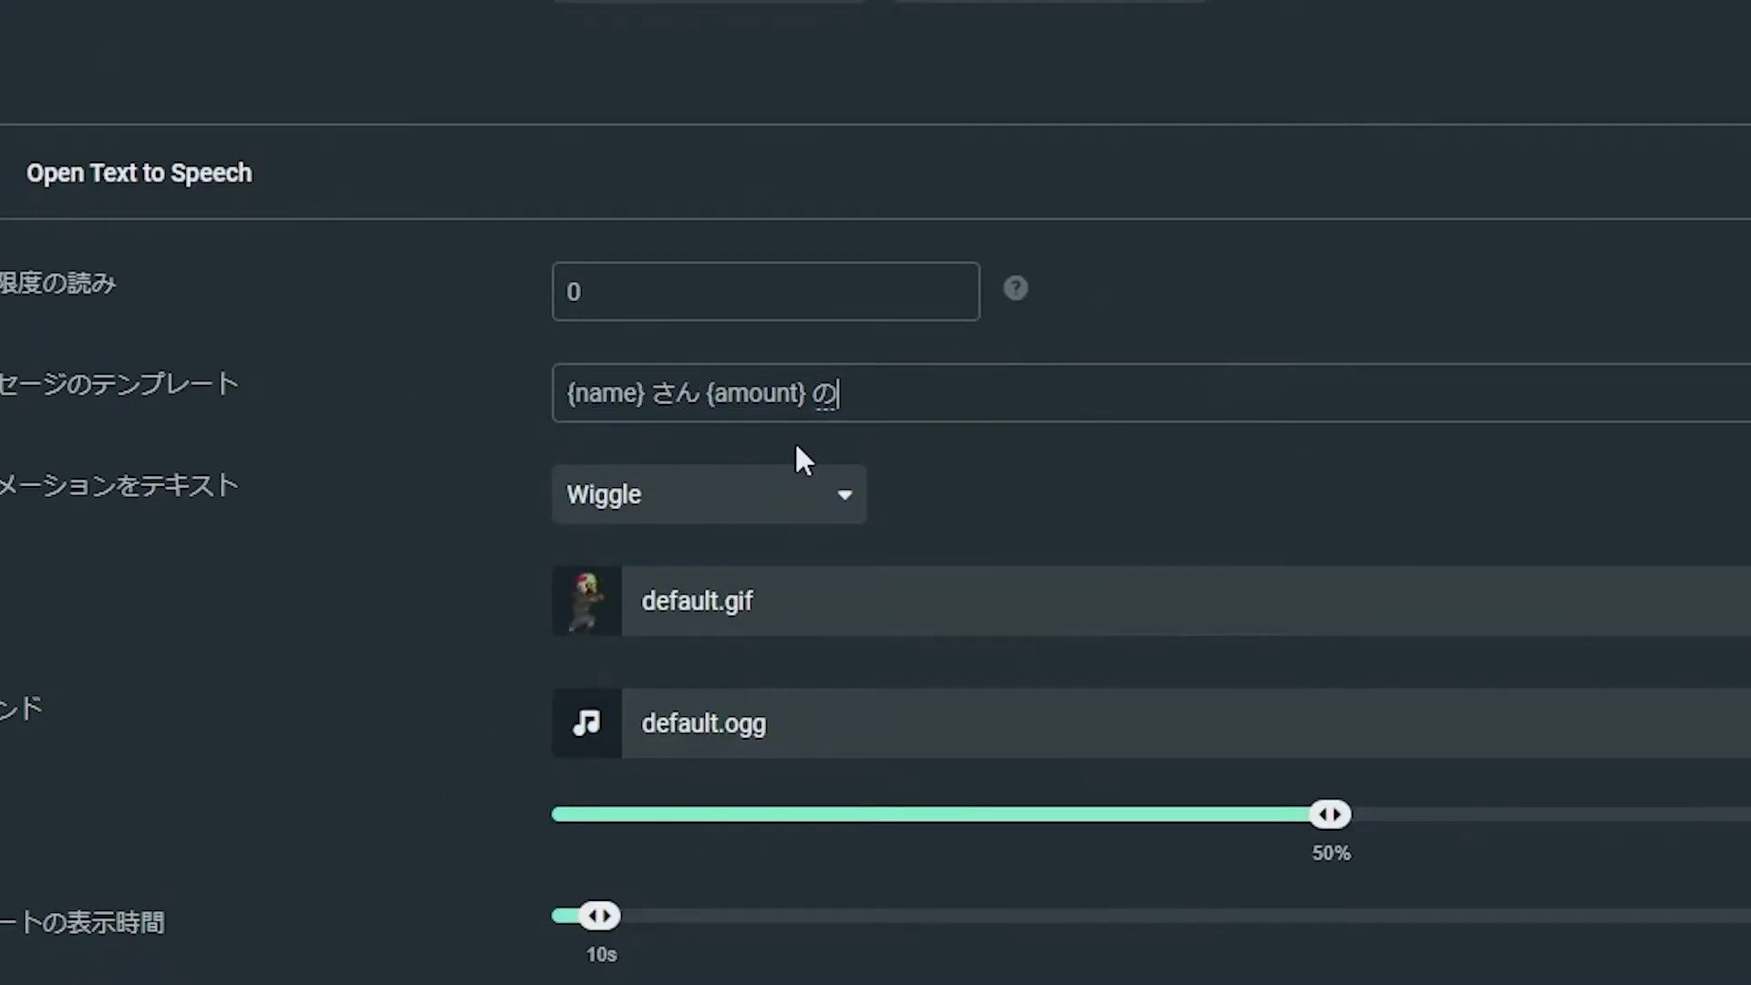
key("BackSpace")
key("BackSpace")
key("BackSpace")
type("shita")
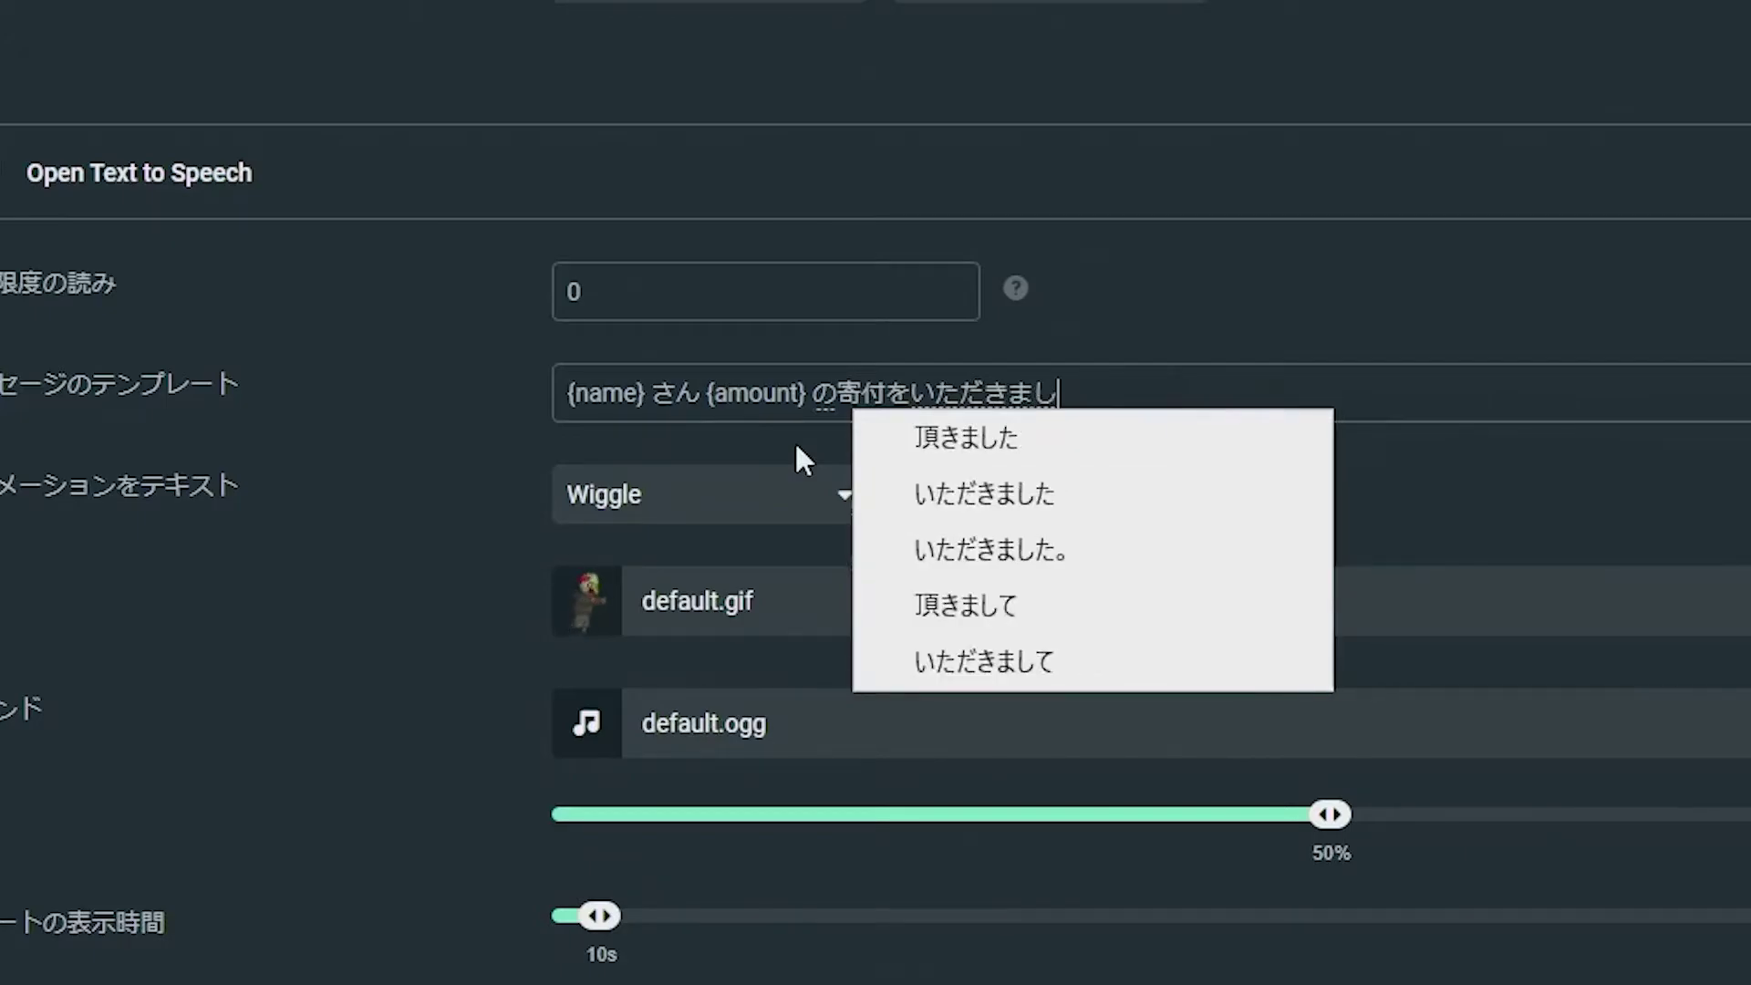
key("space")
key("space")
type("!")
key("Return")
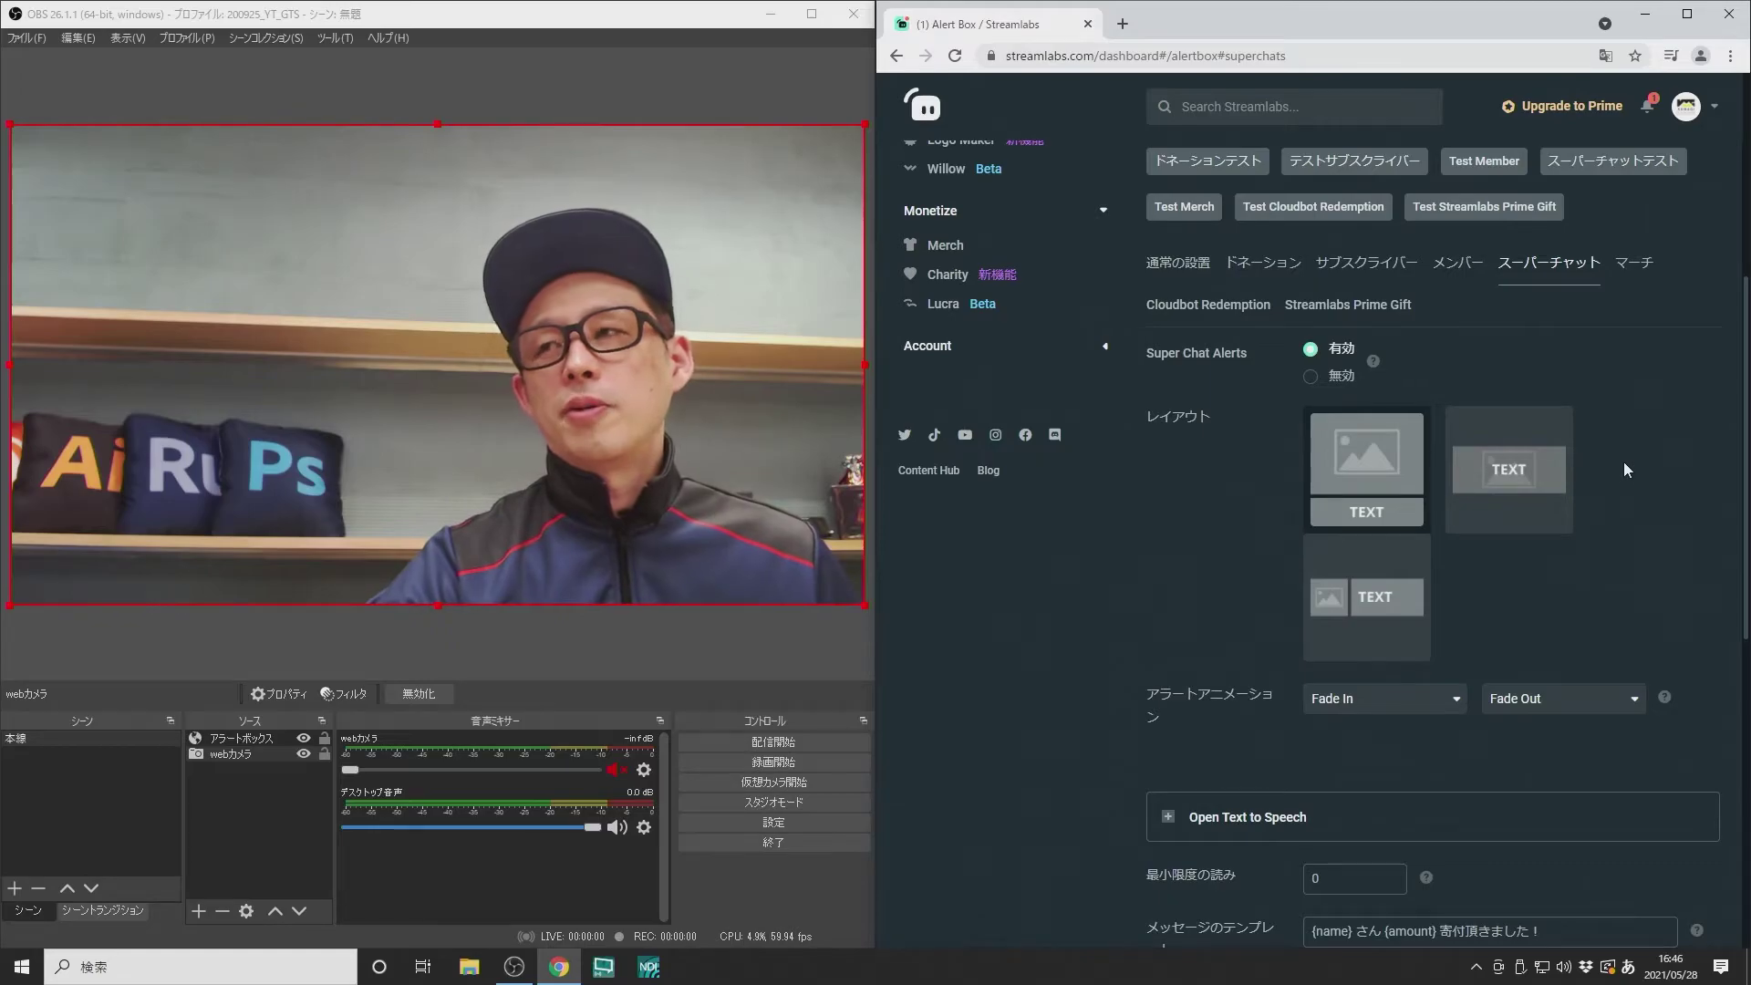
Send test super chat alerts to check the Japanese message and its text animation in OBS
left_click(1616, 168)
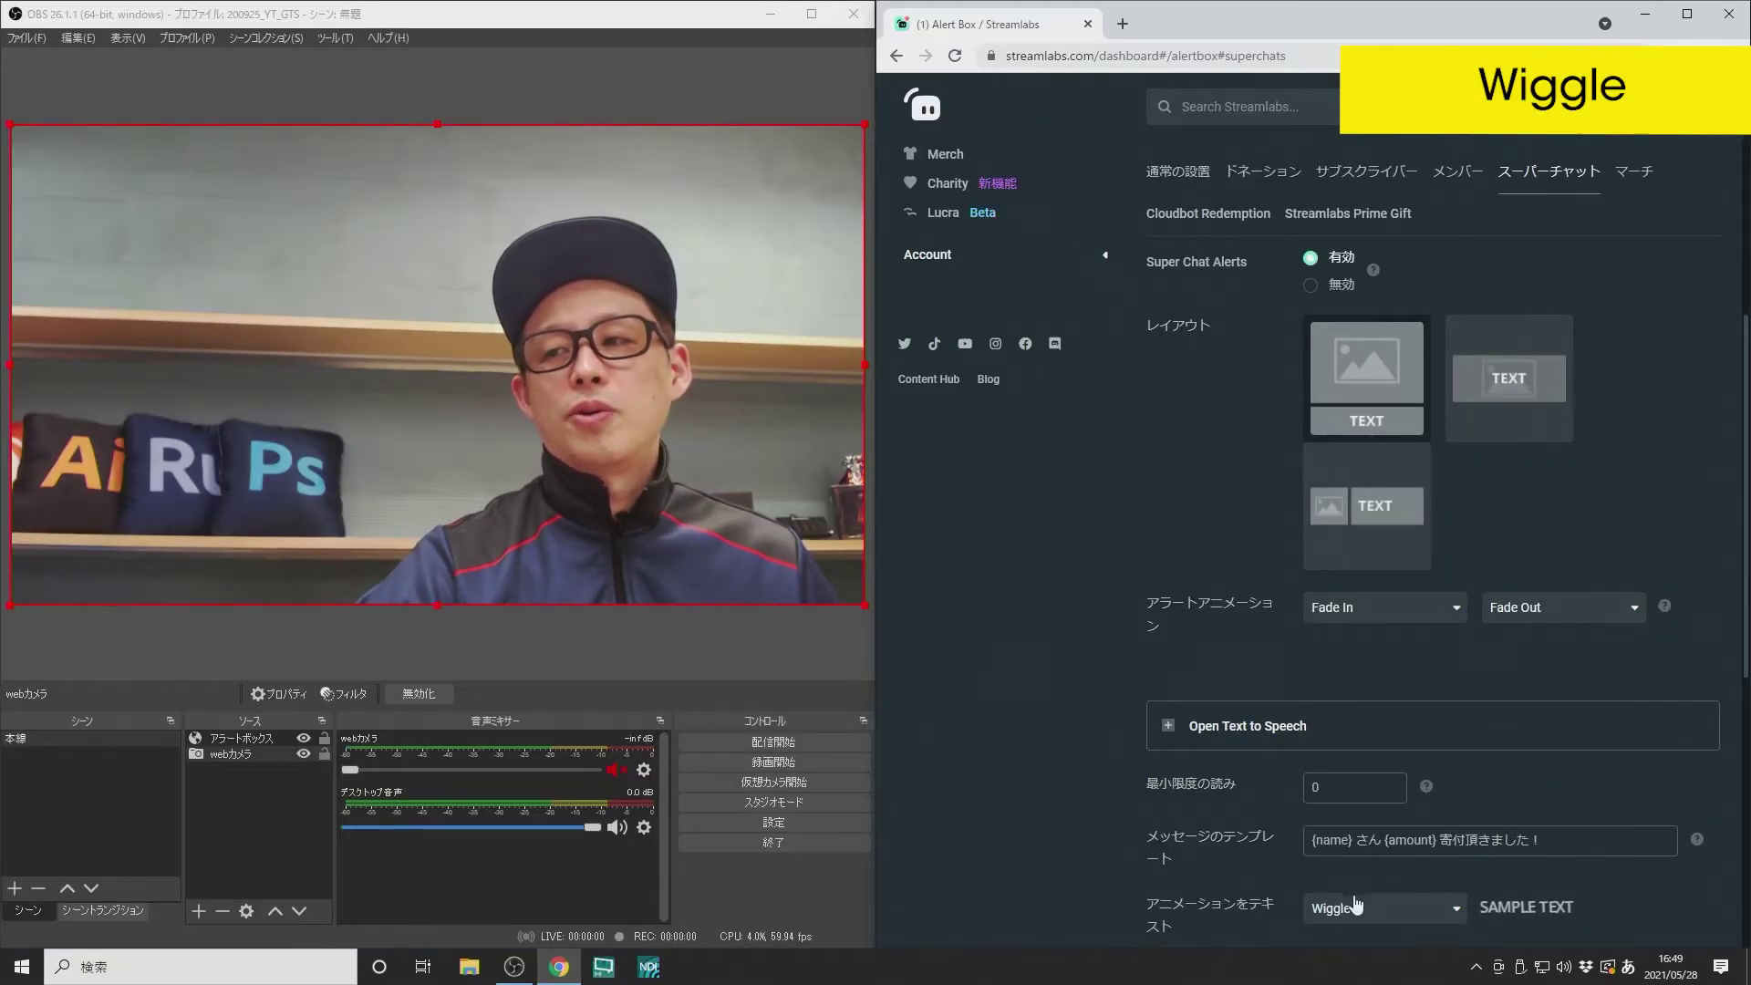
scroll(1605, 639, "up", 2)
scroll(1605, 638, "up", 1)
left_click(1622, 261)
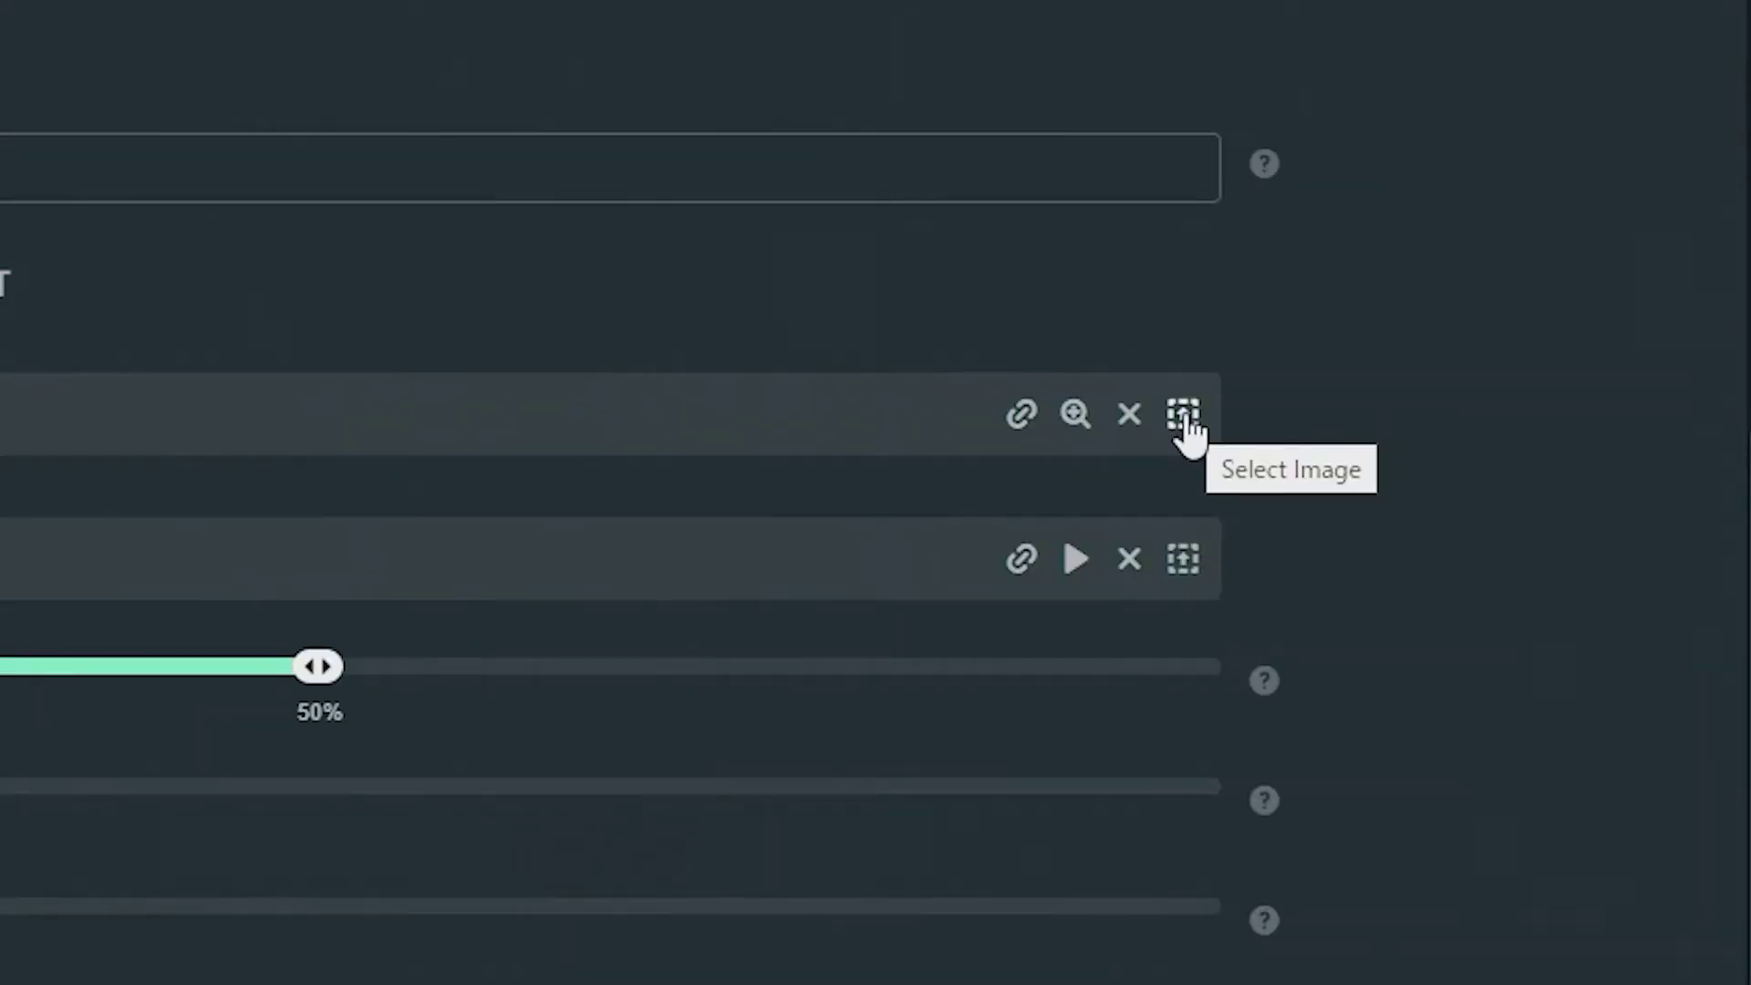
Choose the stock image Yd0IPt1.gif from the Images Gallery as the super chat alert's image
left_click(1184, 415)
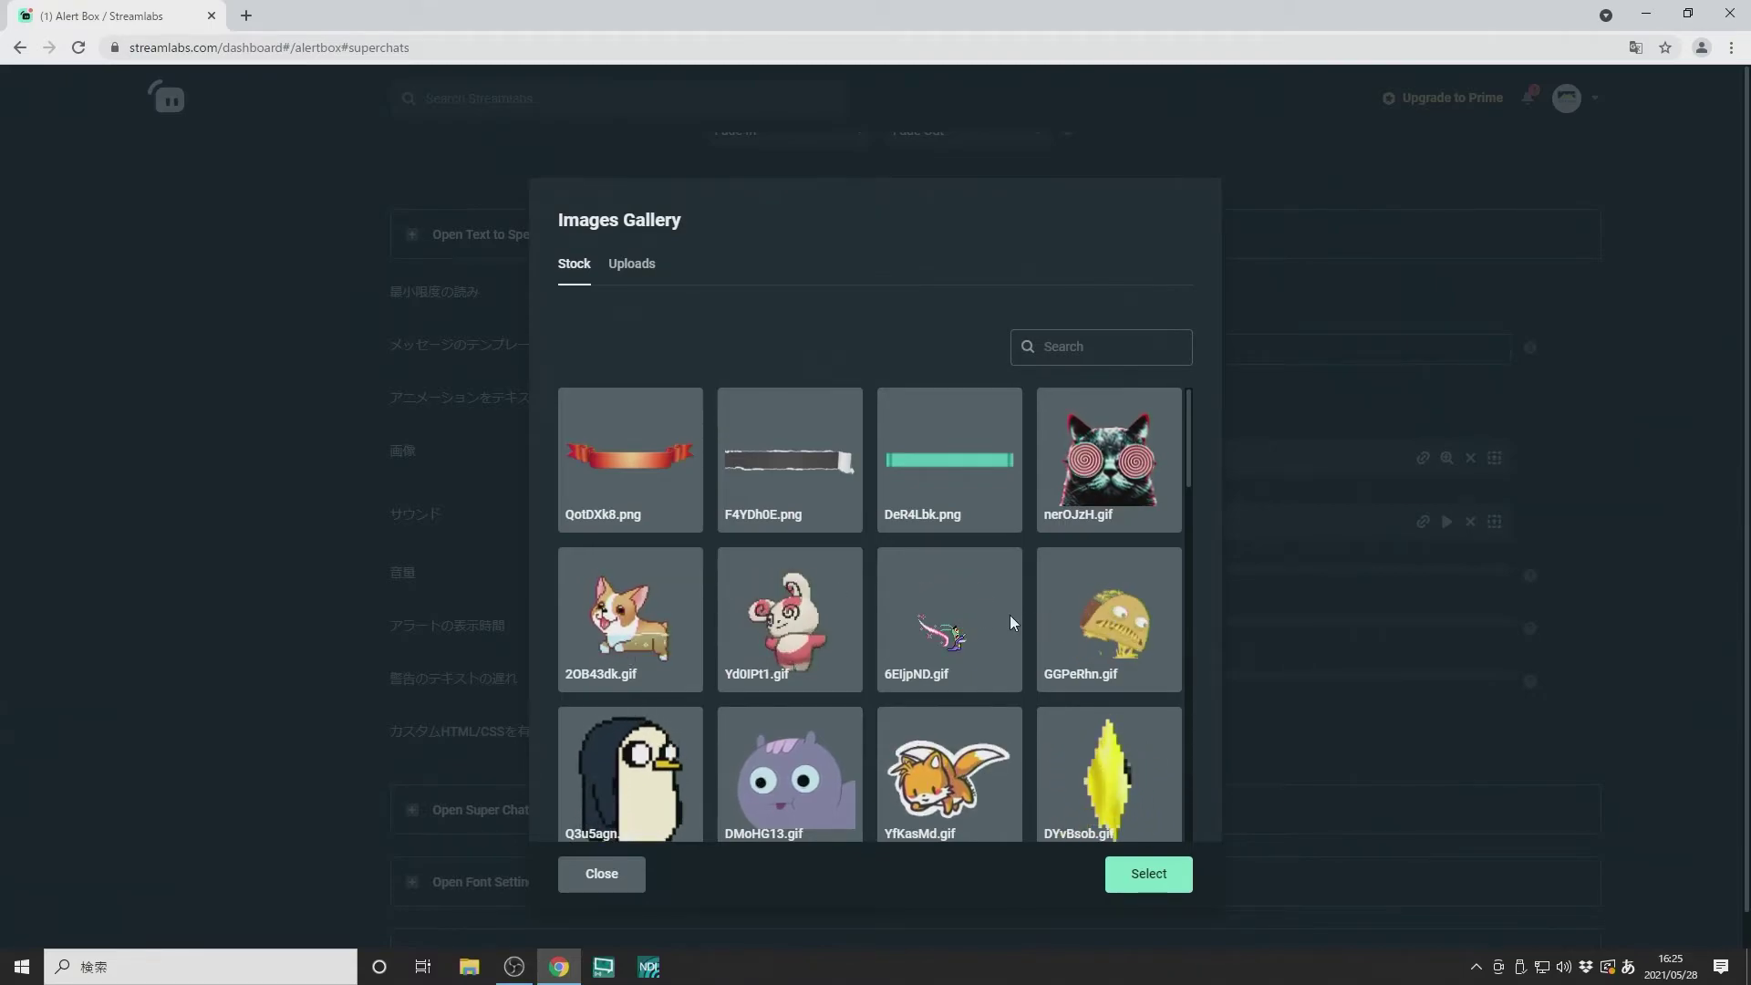
scroll(1026, 613, "down", 1)
scroll(989, 598, "down", 1)
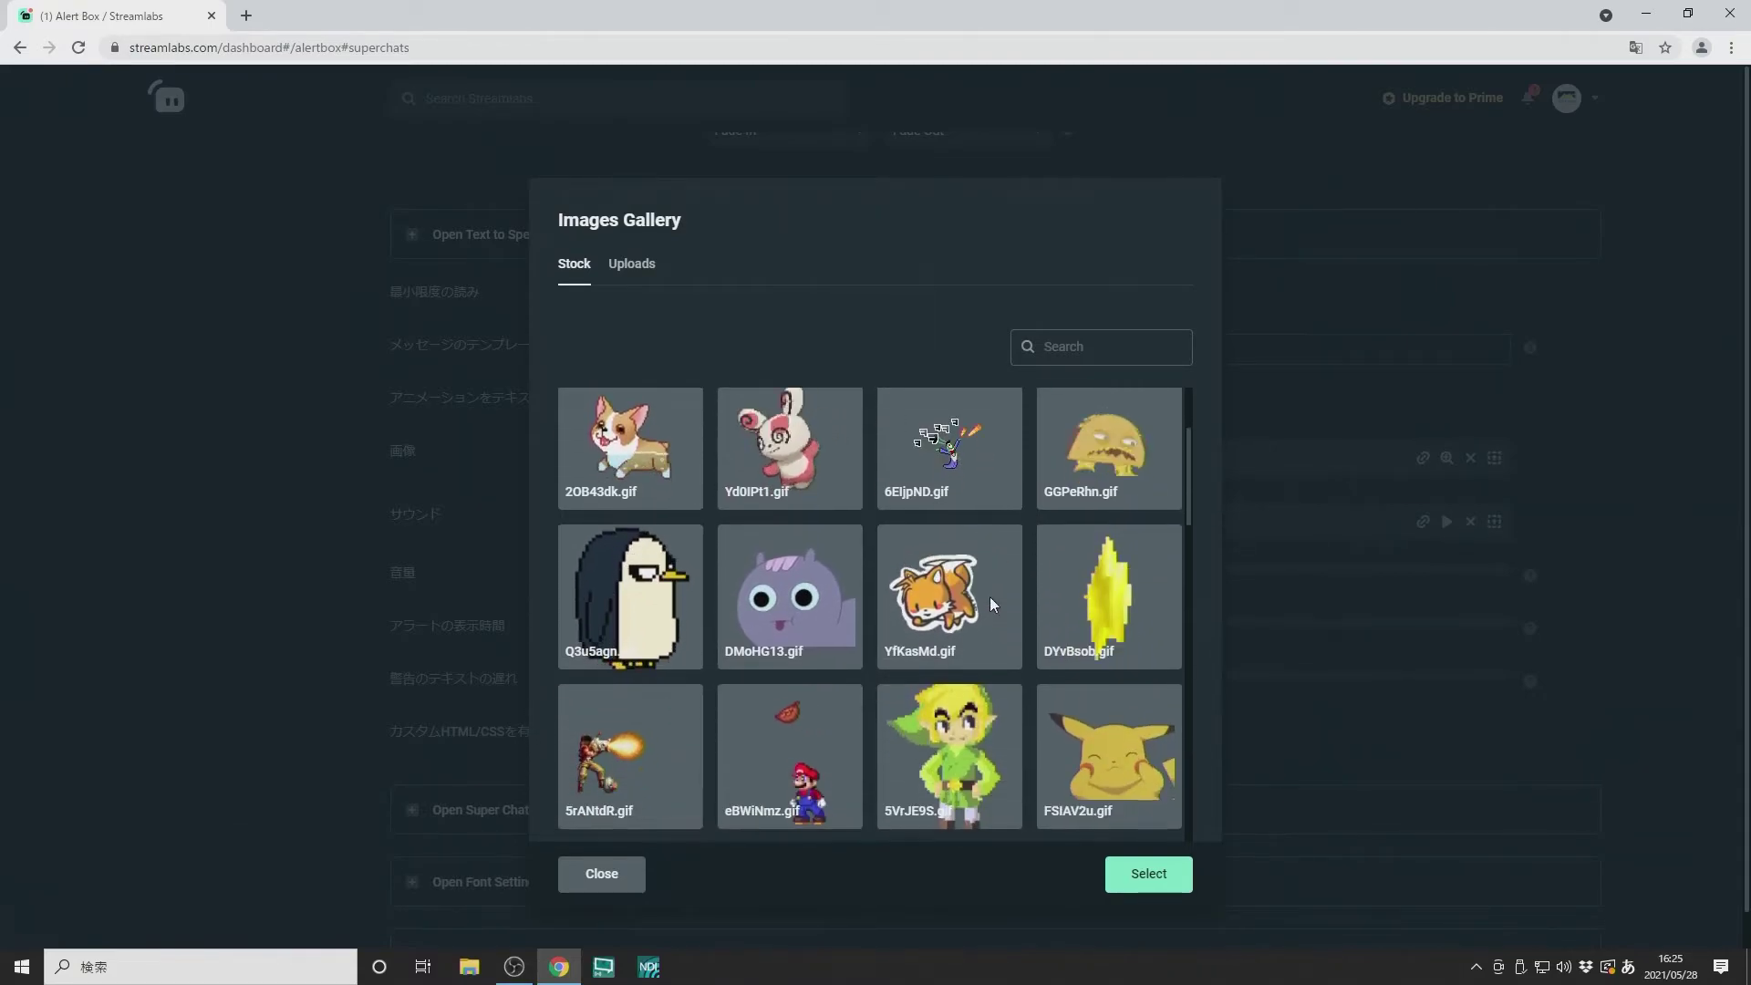
scroll(684, 677, "up", 2)
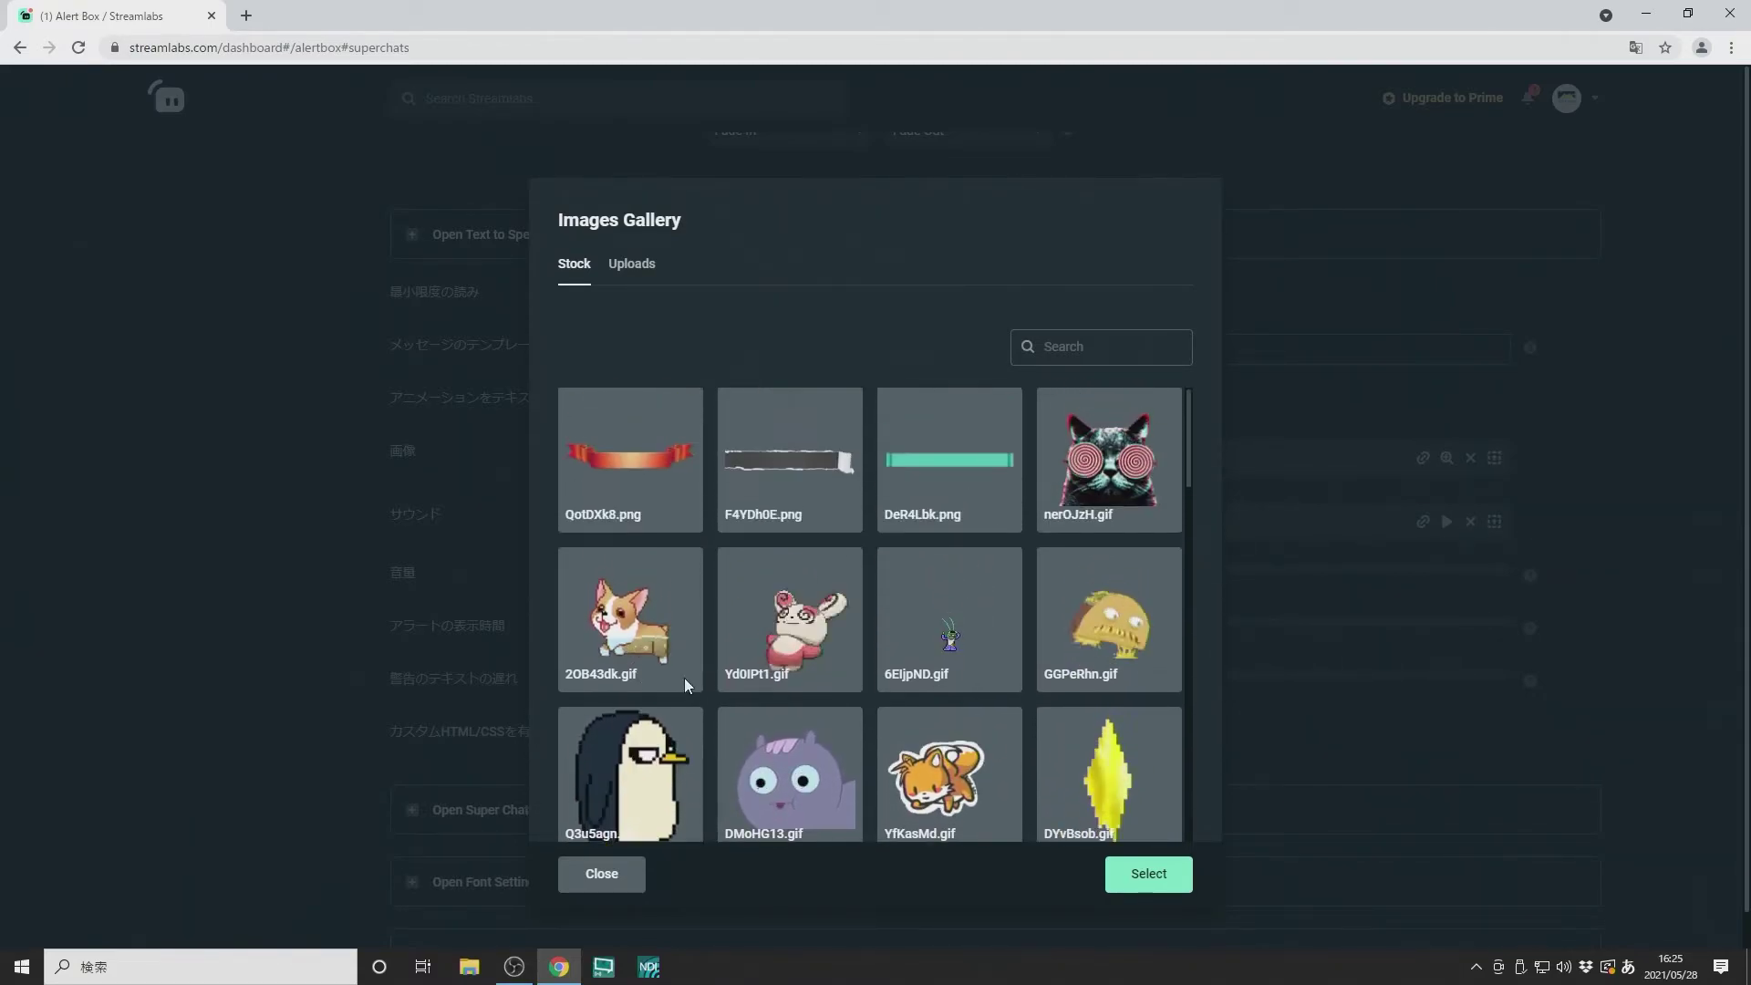
left_click(780, 642)
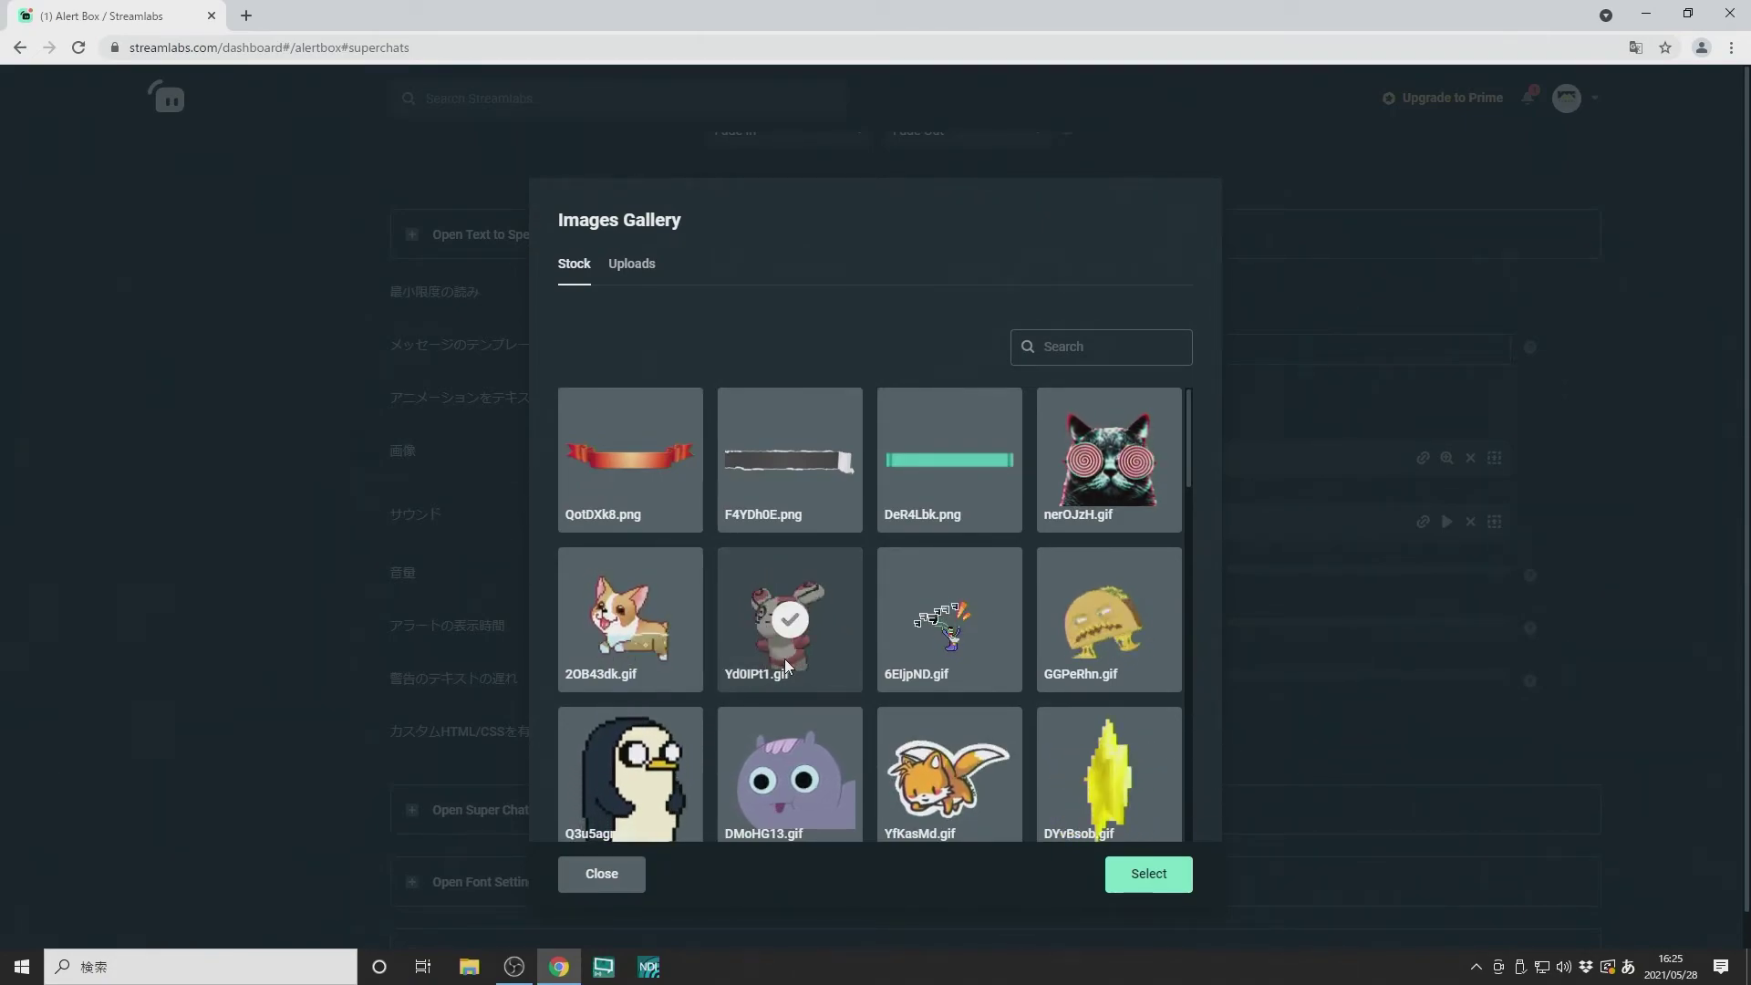
left_click(1151, 875)
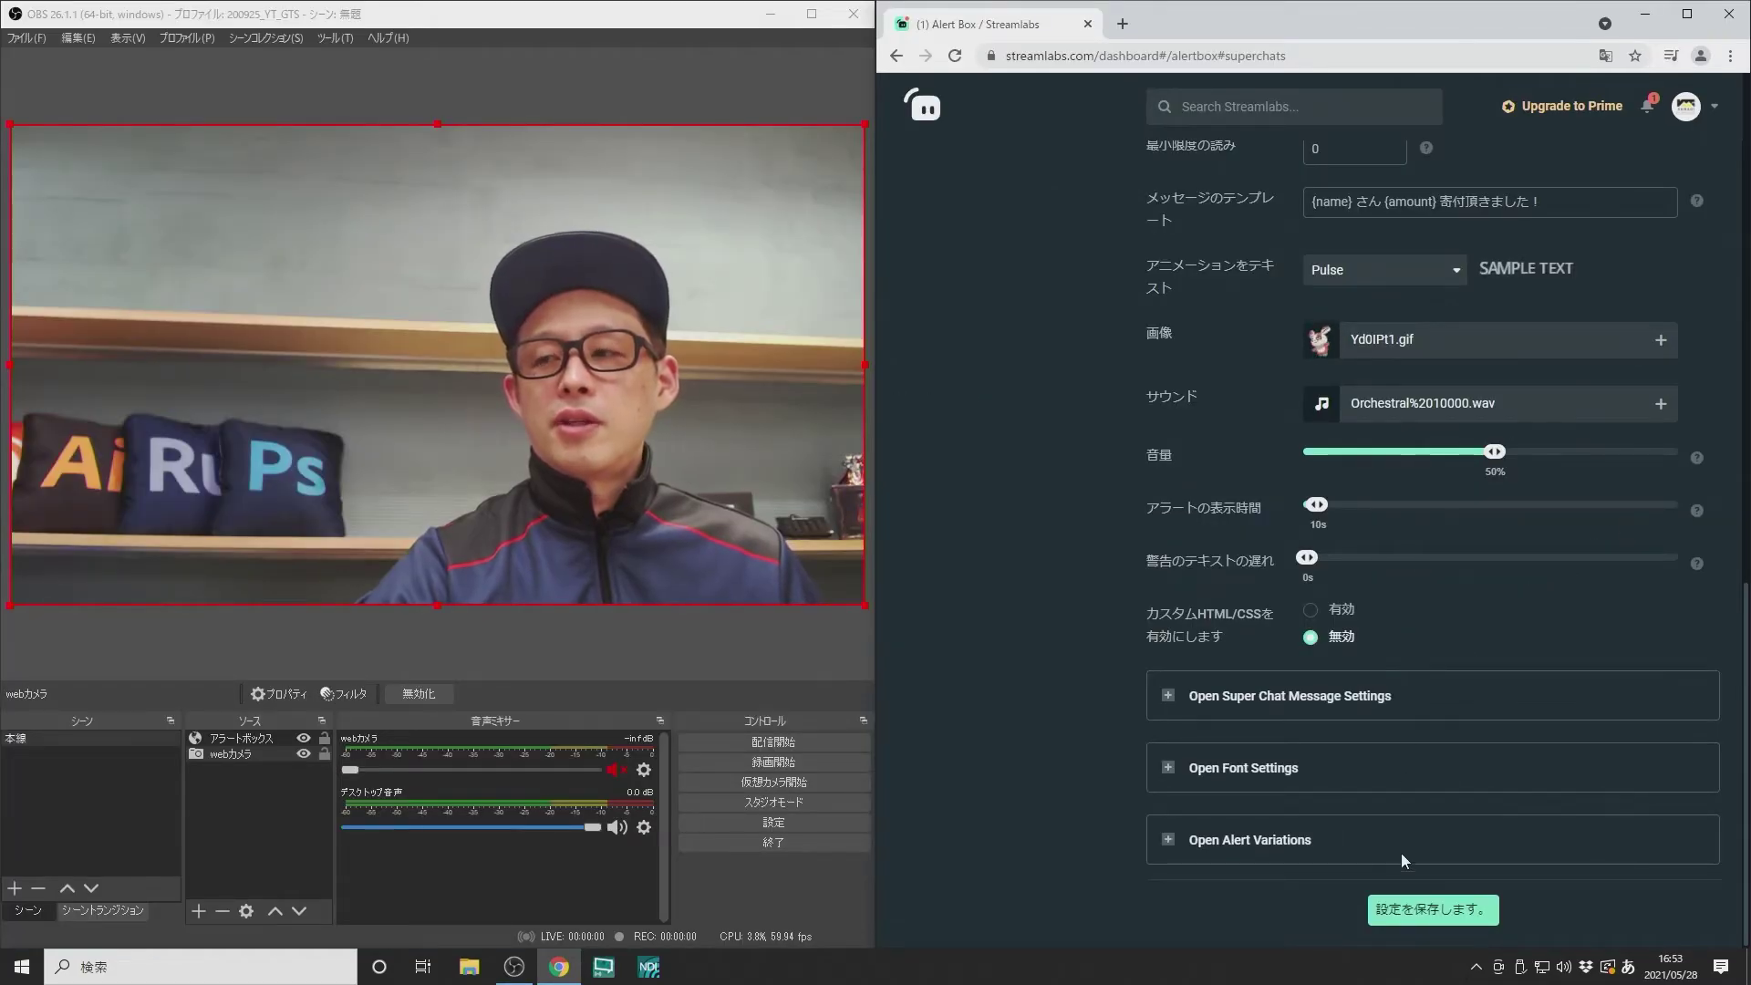
Save the super chat alert settings and send a test super chat alert
left_click(1432, 919)
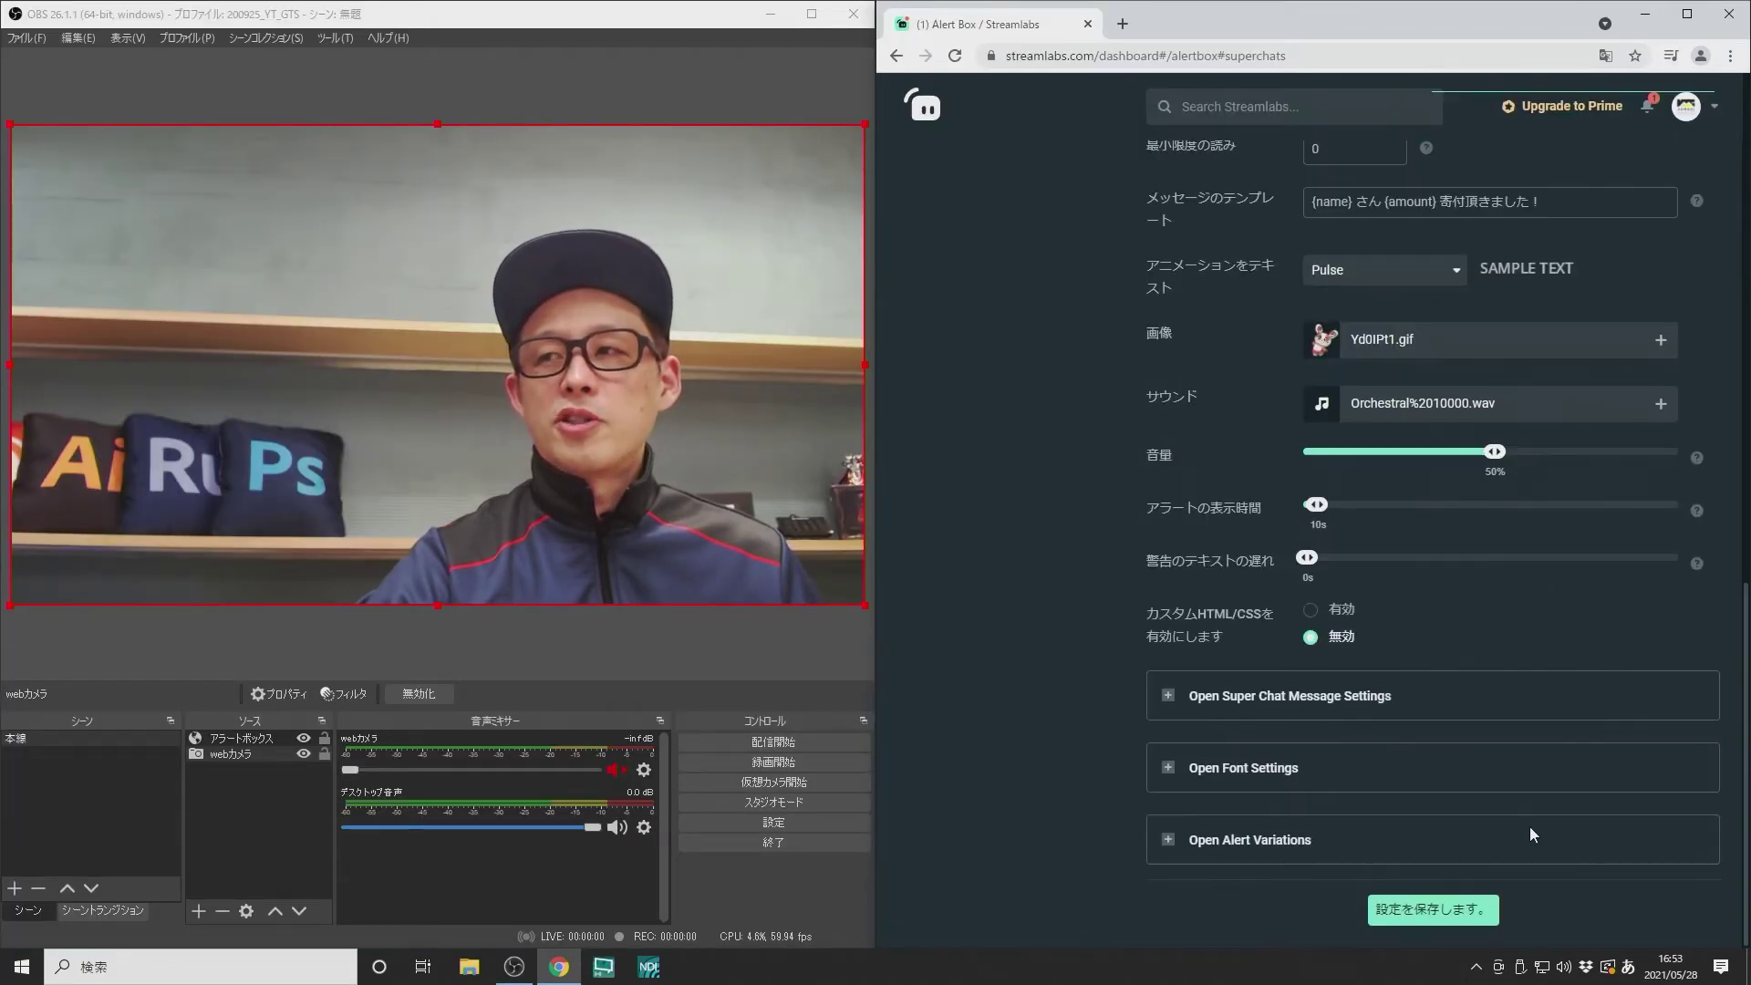
scroll(1629, 766, "up", 9)
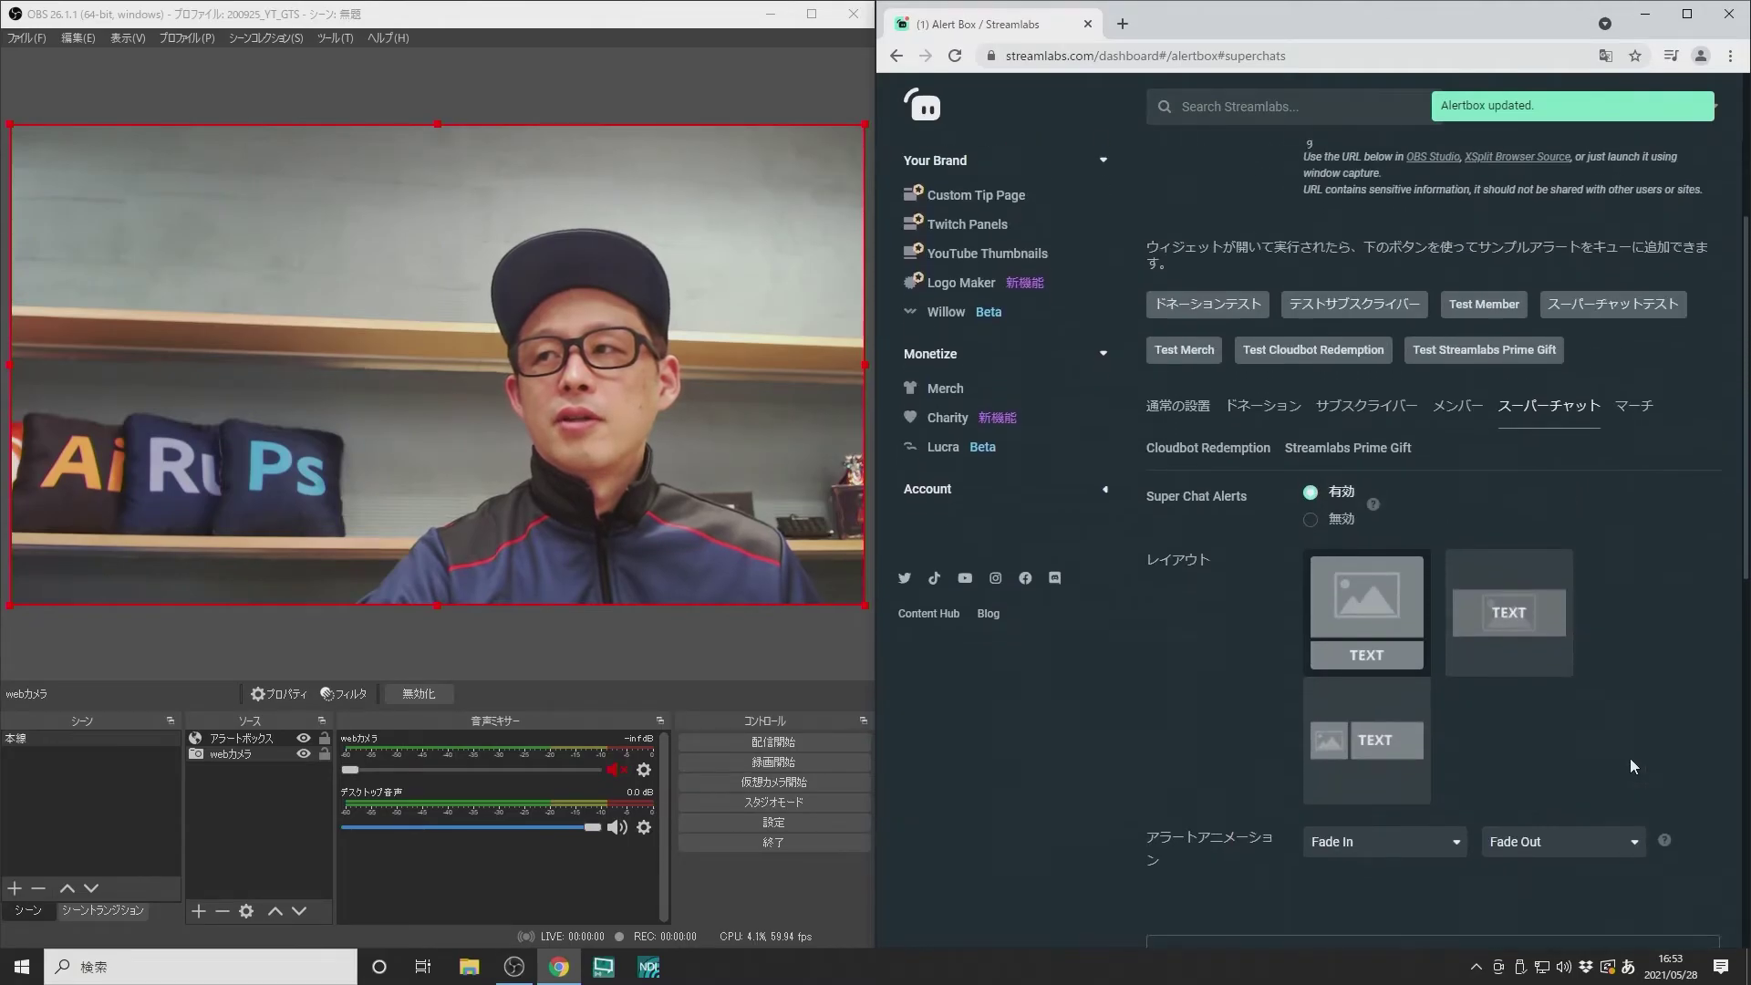
left_click(1611, 253)
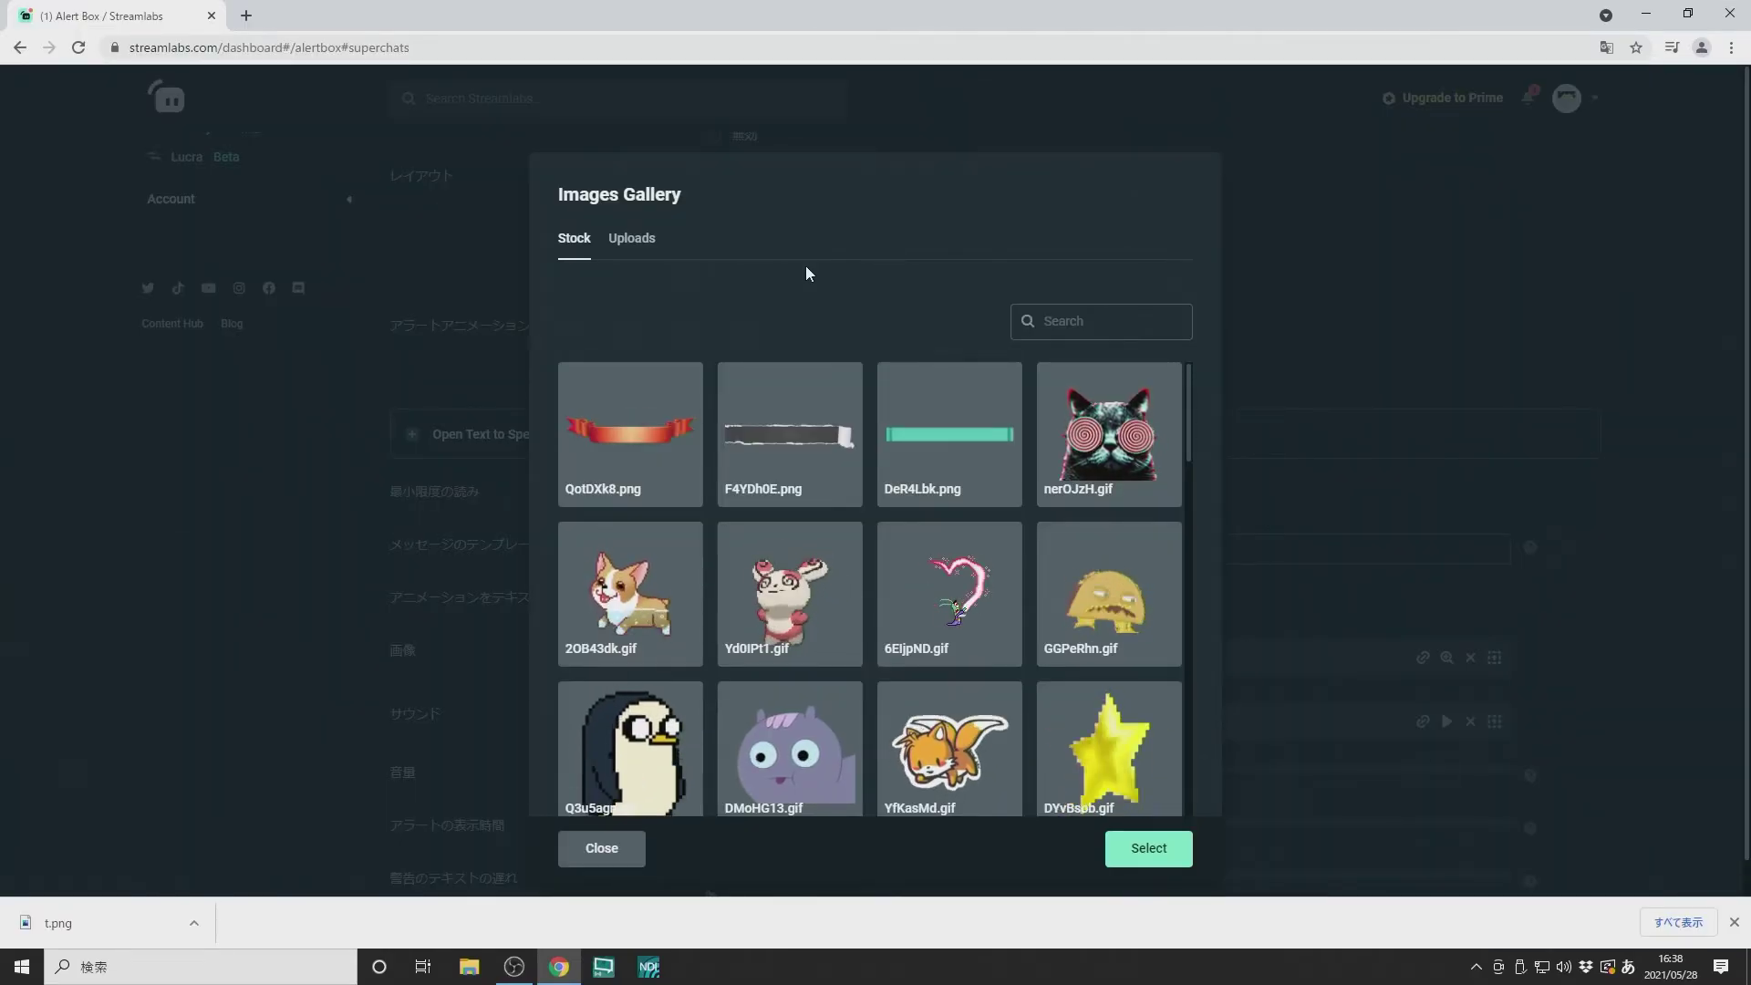
Upload tokugawa.png from the desktop to the Images Gallery and choose it as the super chat alert's image
left_click(635, 249)
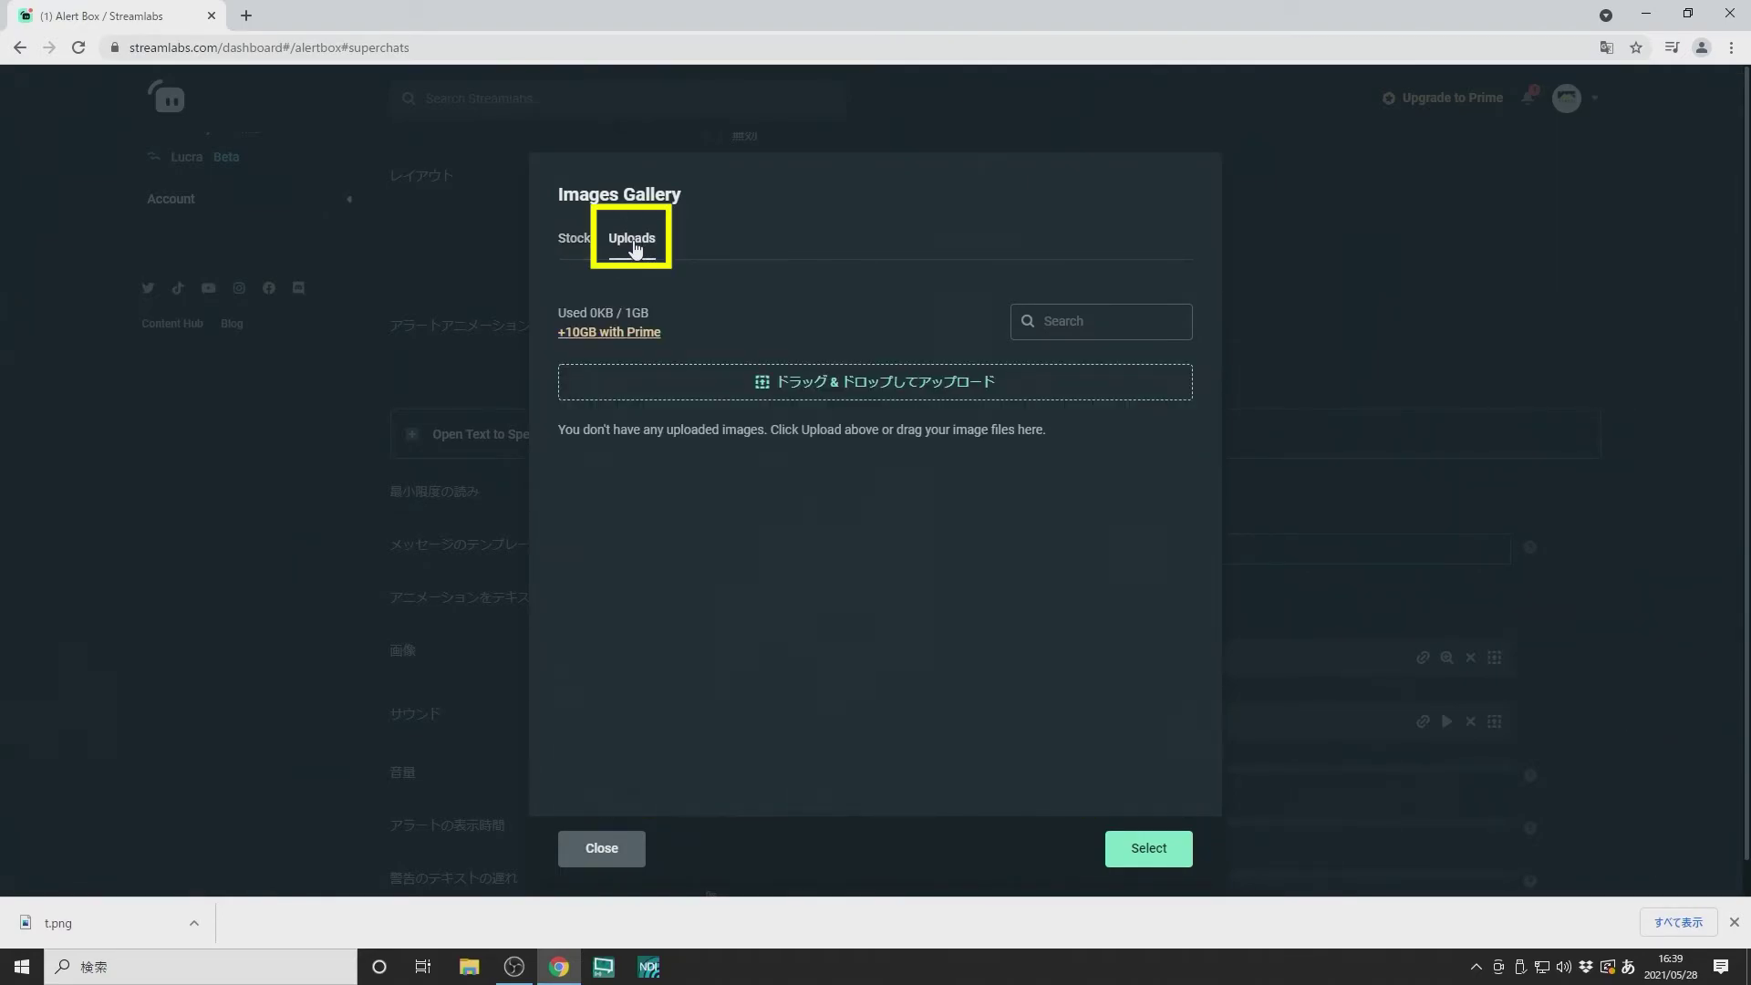
left_click(833, 402)
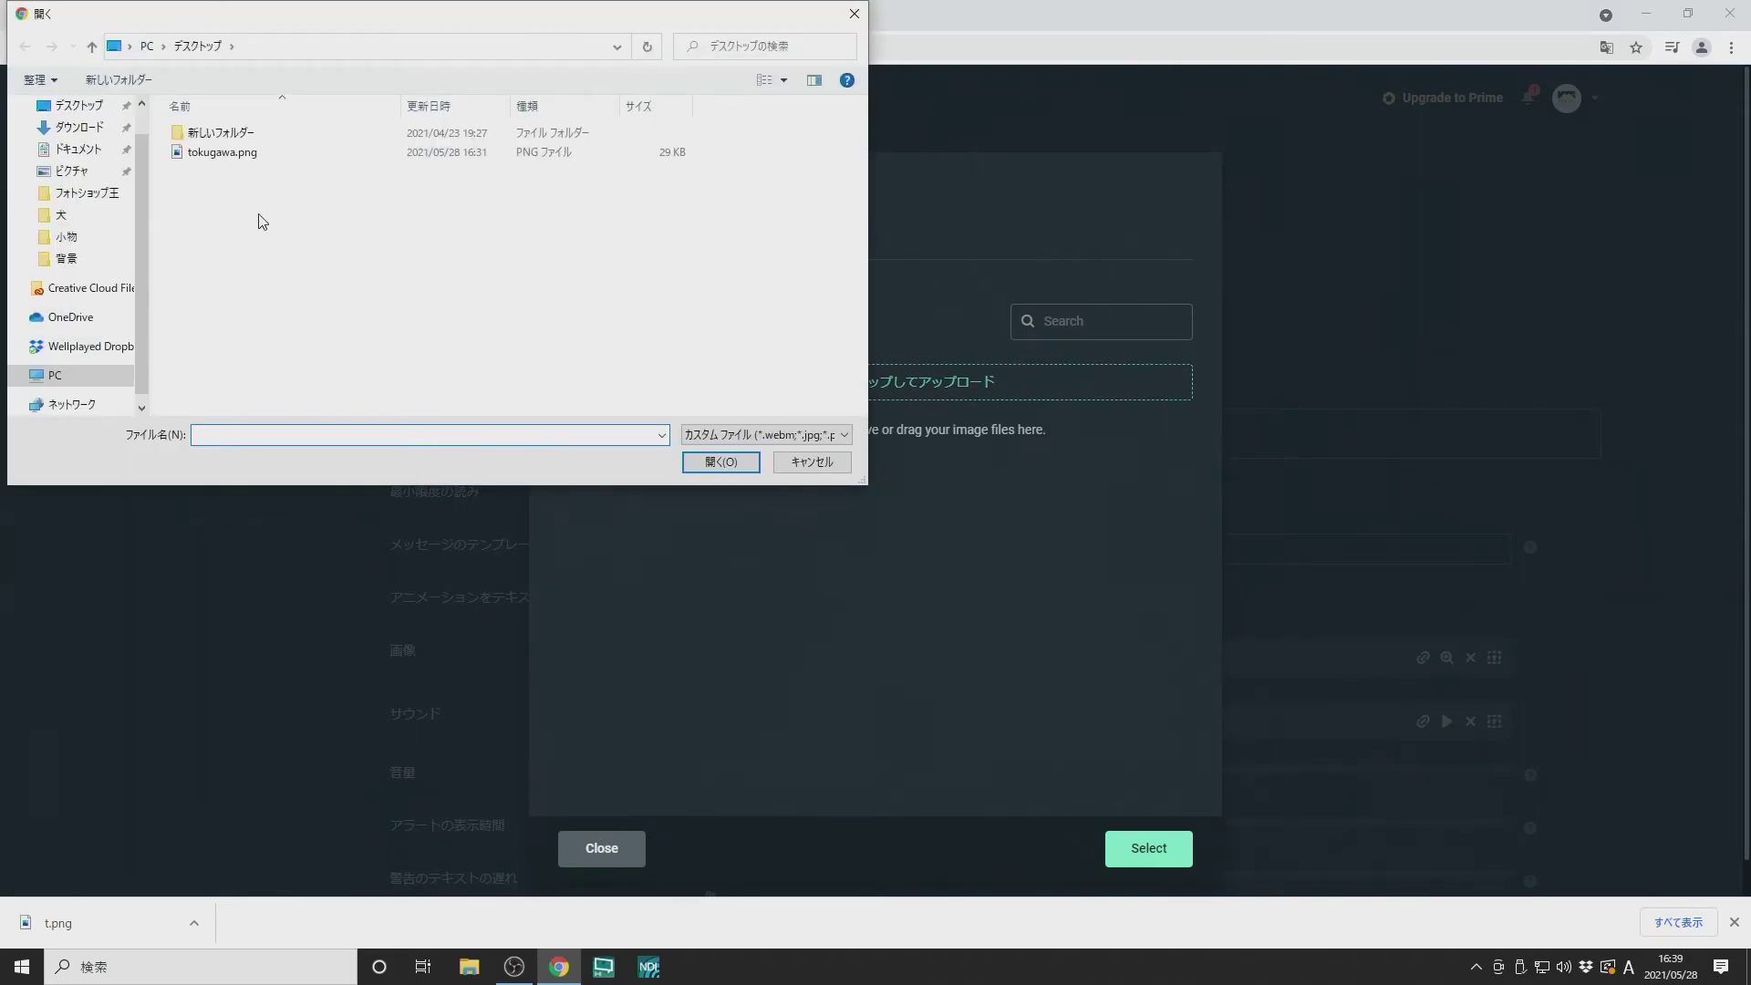
left_click(243, 155)
left_click(721, 462)
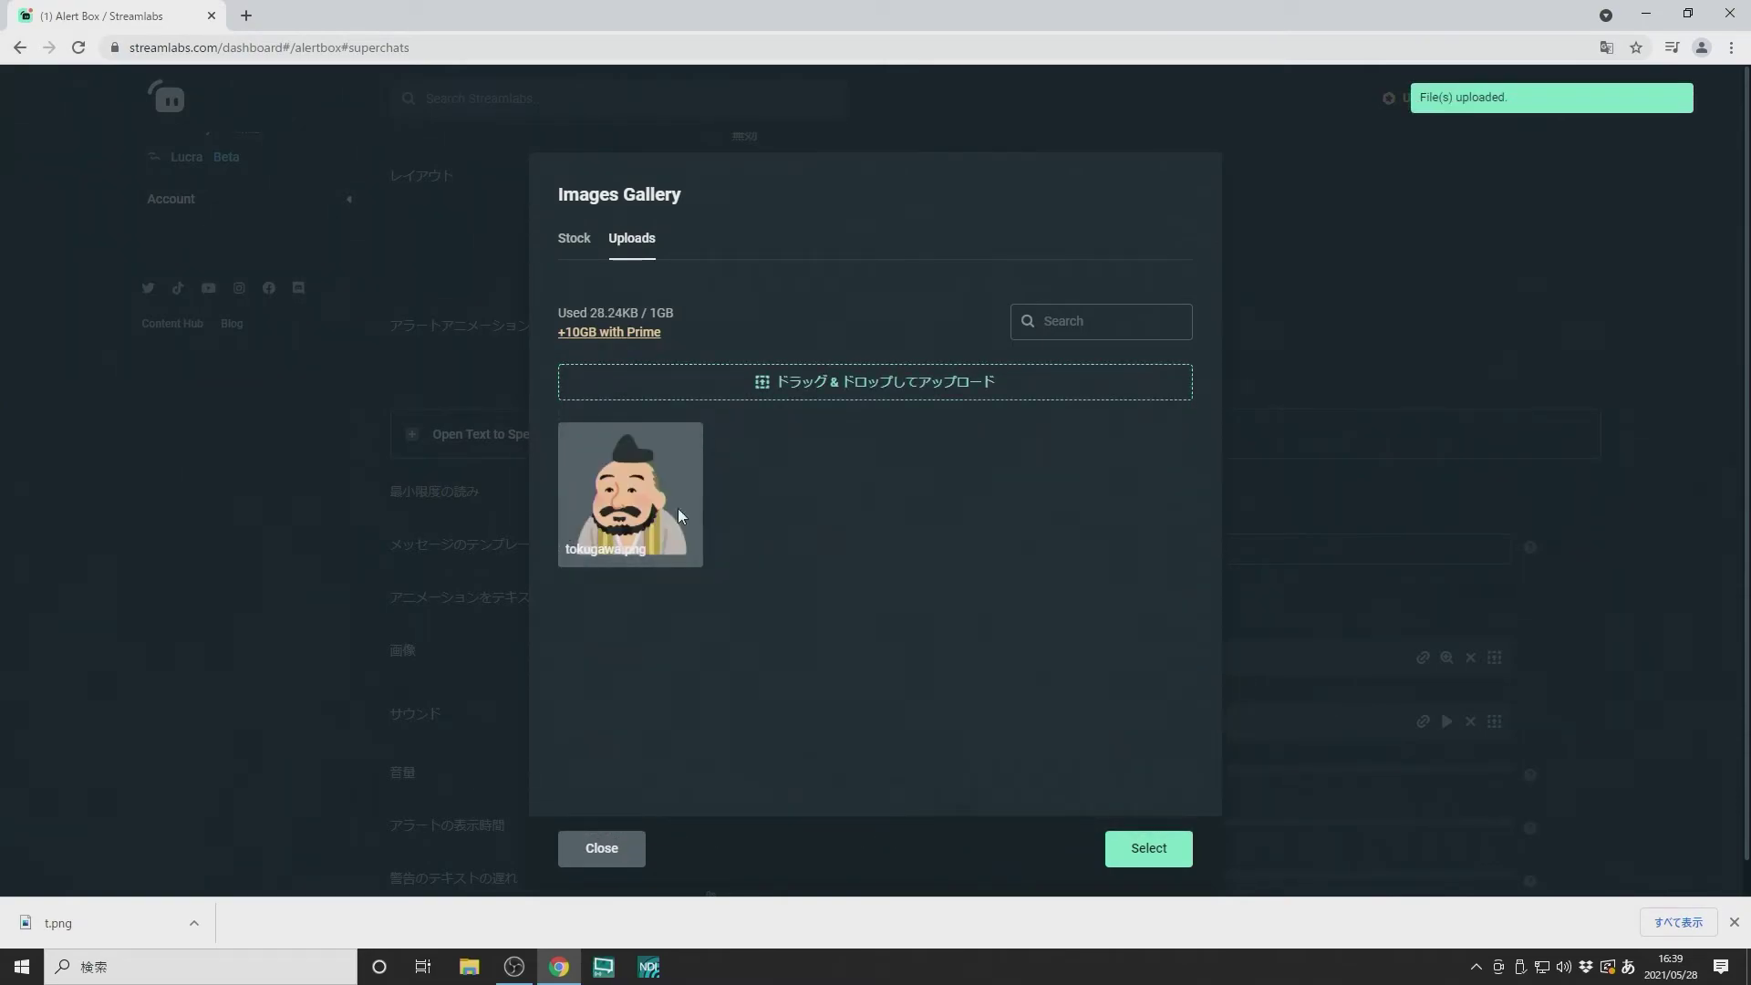
left_click(664, 514)
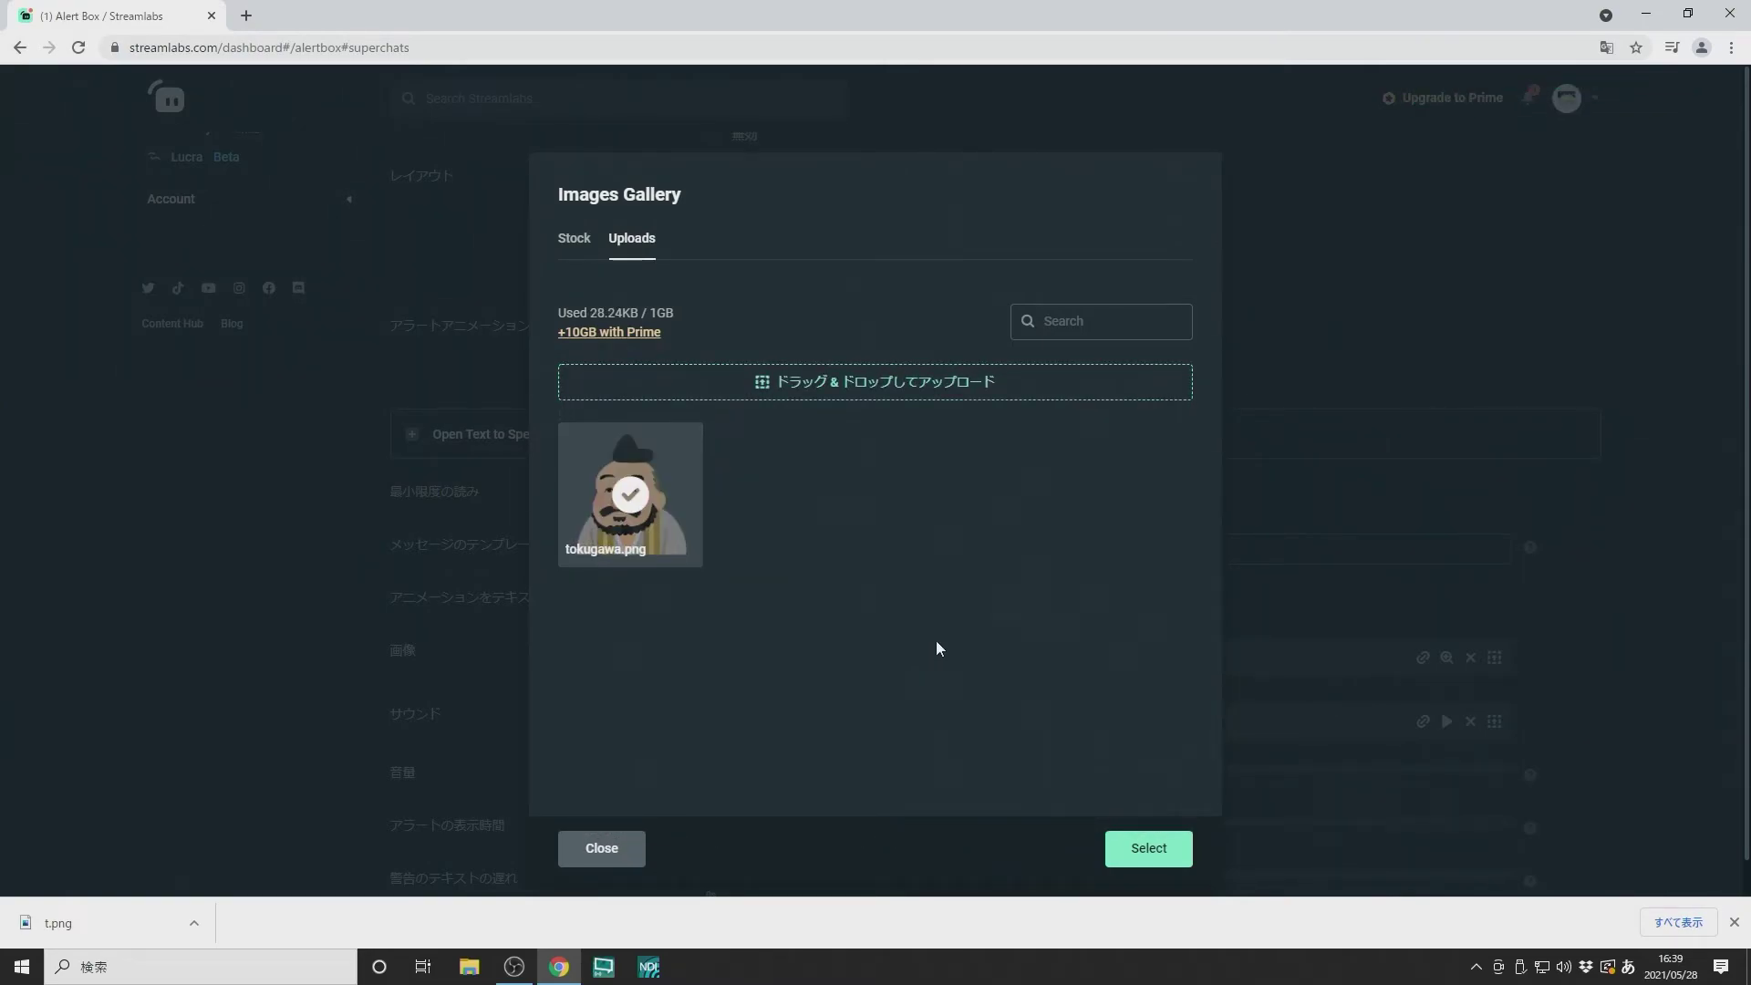
left_click(1154, 861)
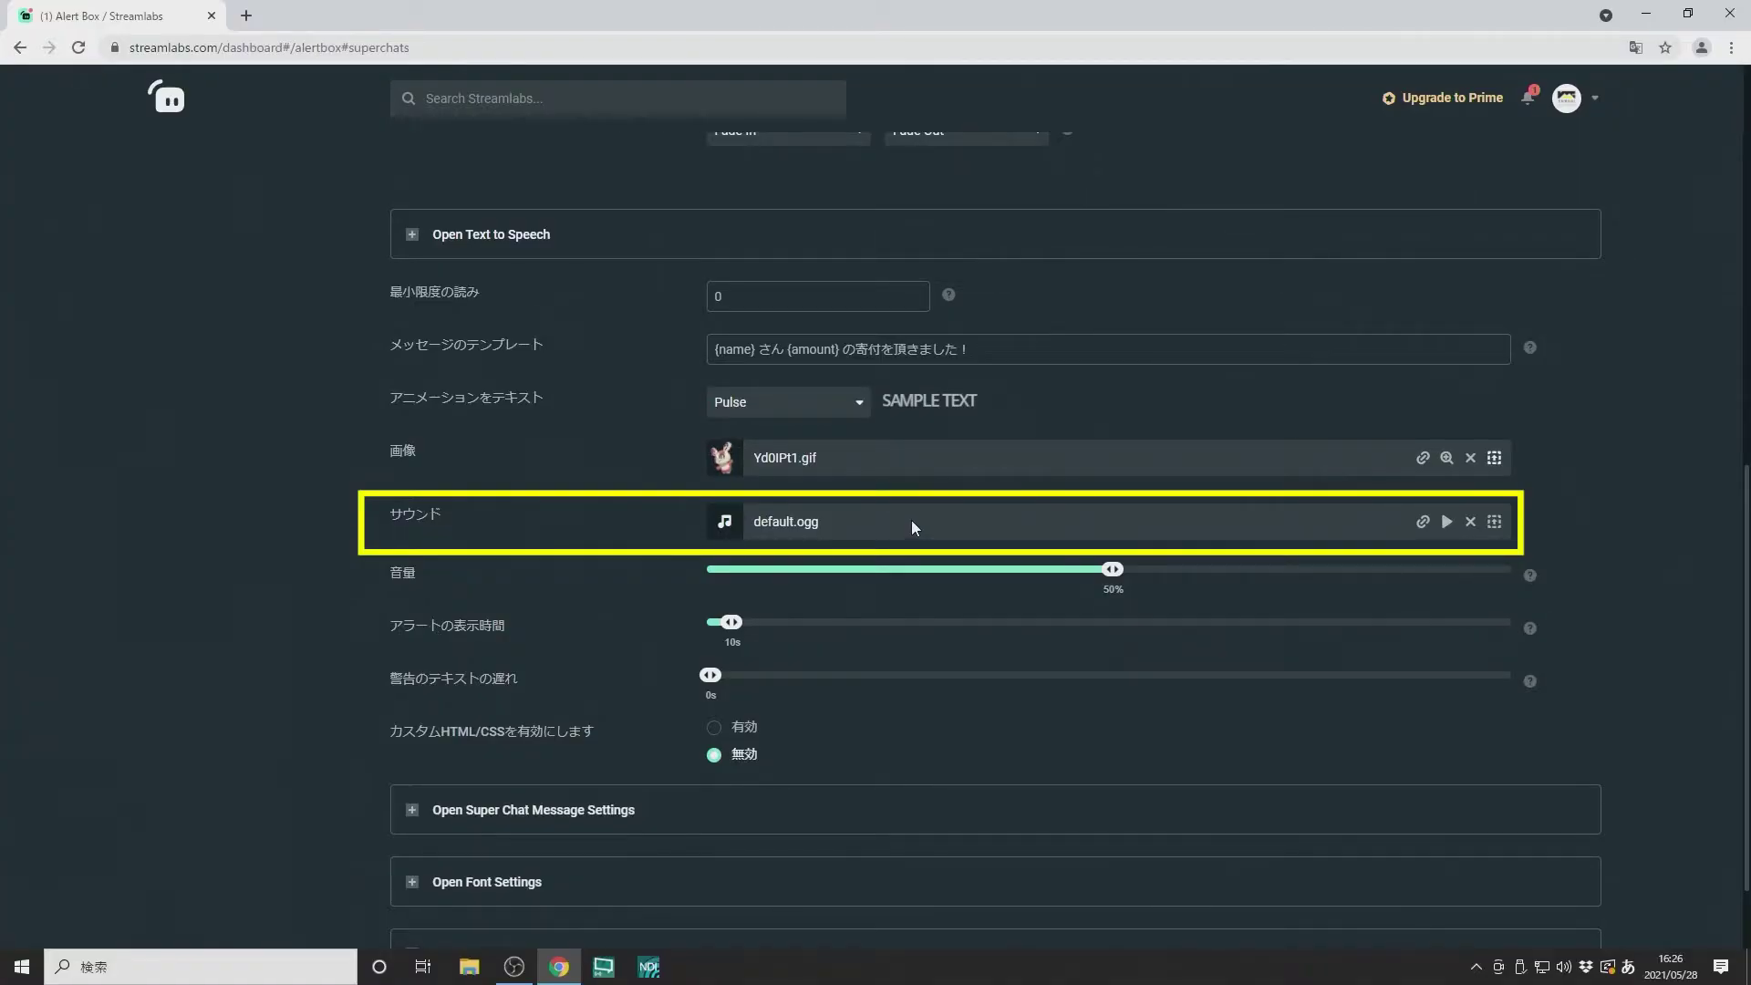
Listen to the stock sounds Bits 500, Bits 100, Bonus 3, Failure and Failure 2 in the super chat alert's Sounds Gallery
left_click(1494, 521)
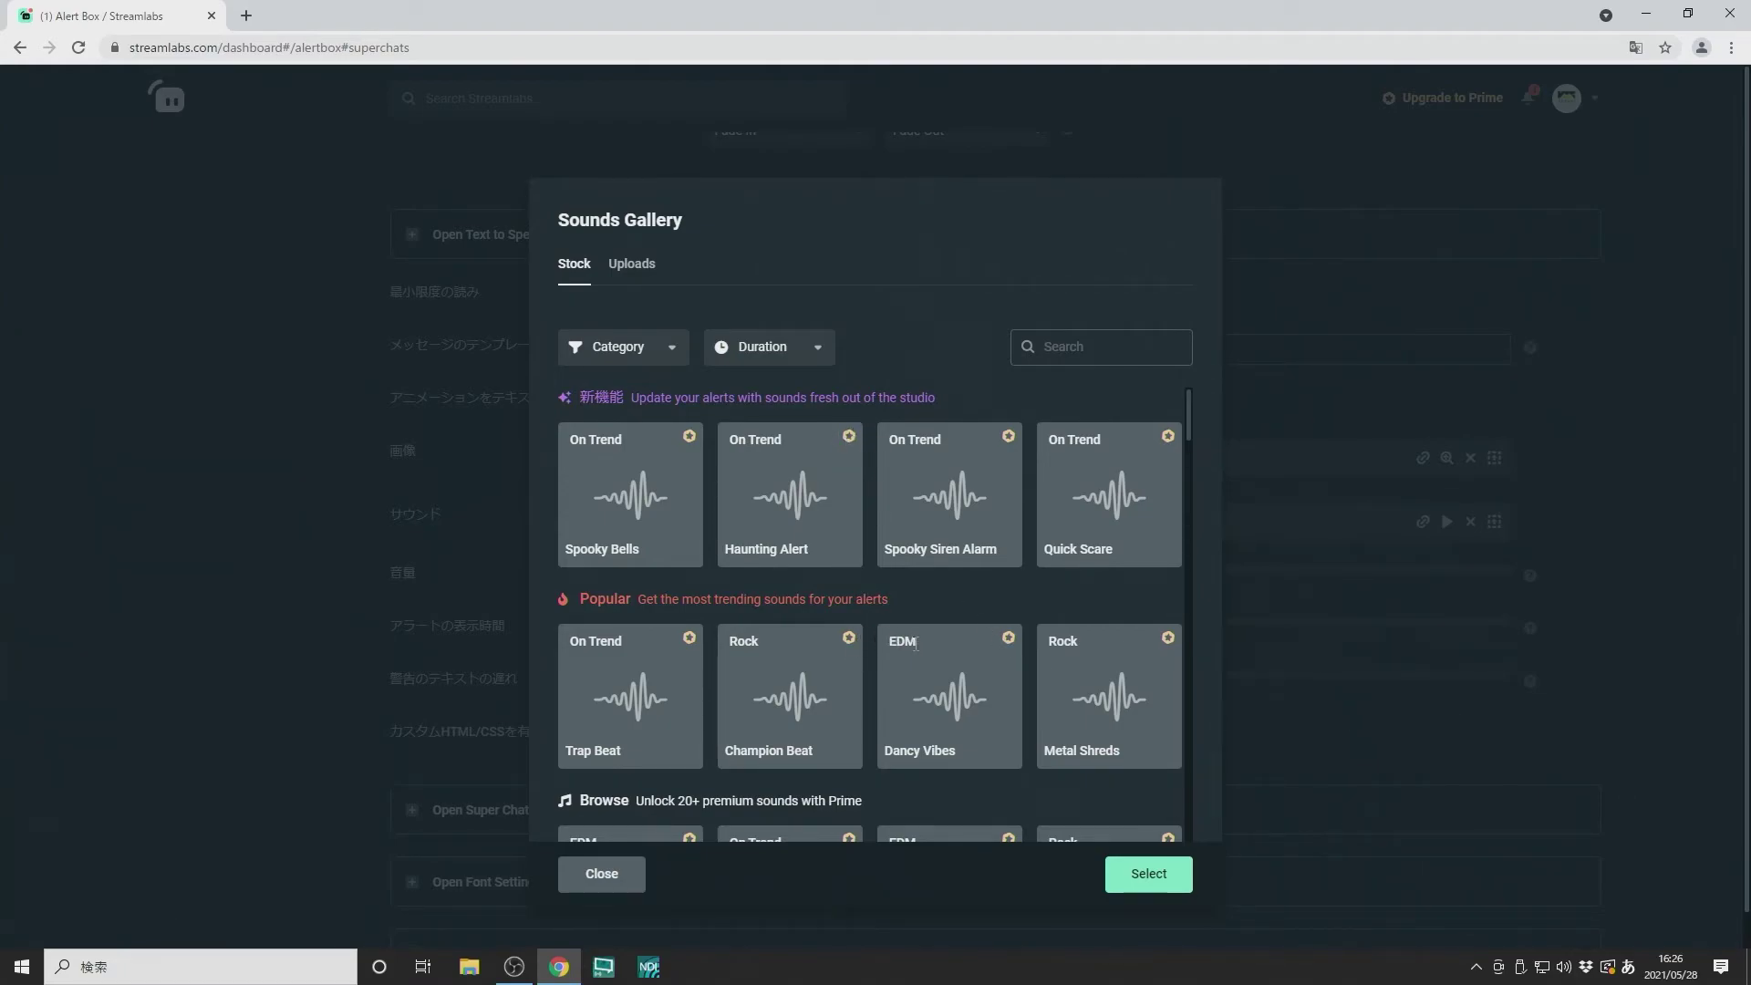
scroll(945, 678, "down", 7)
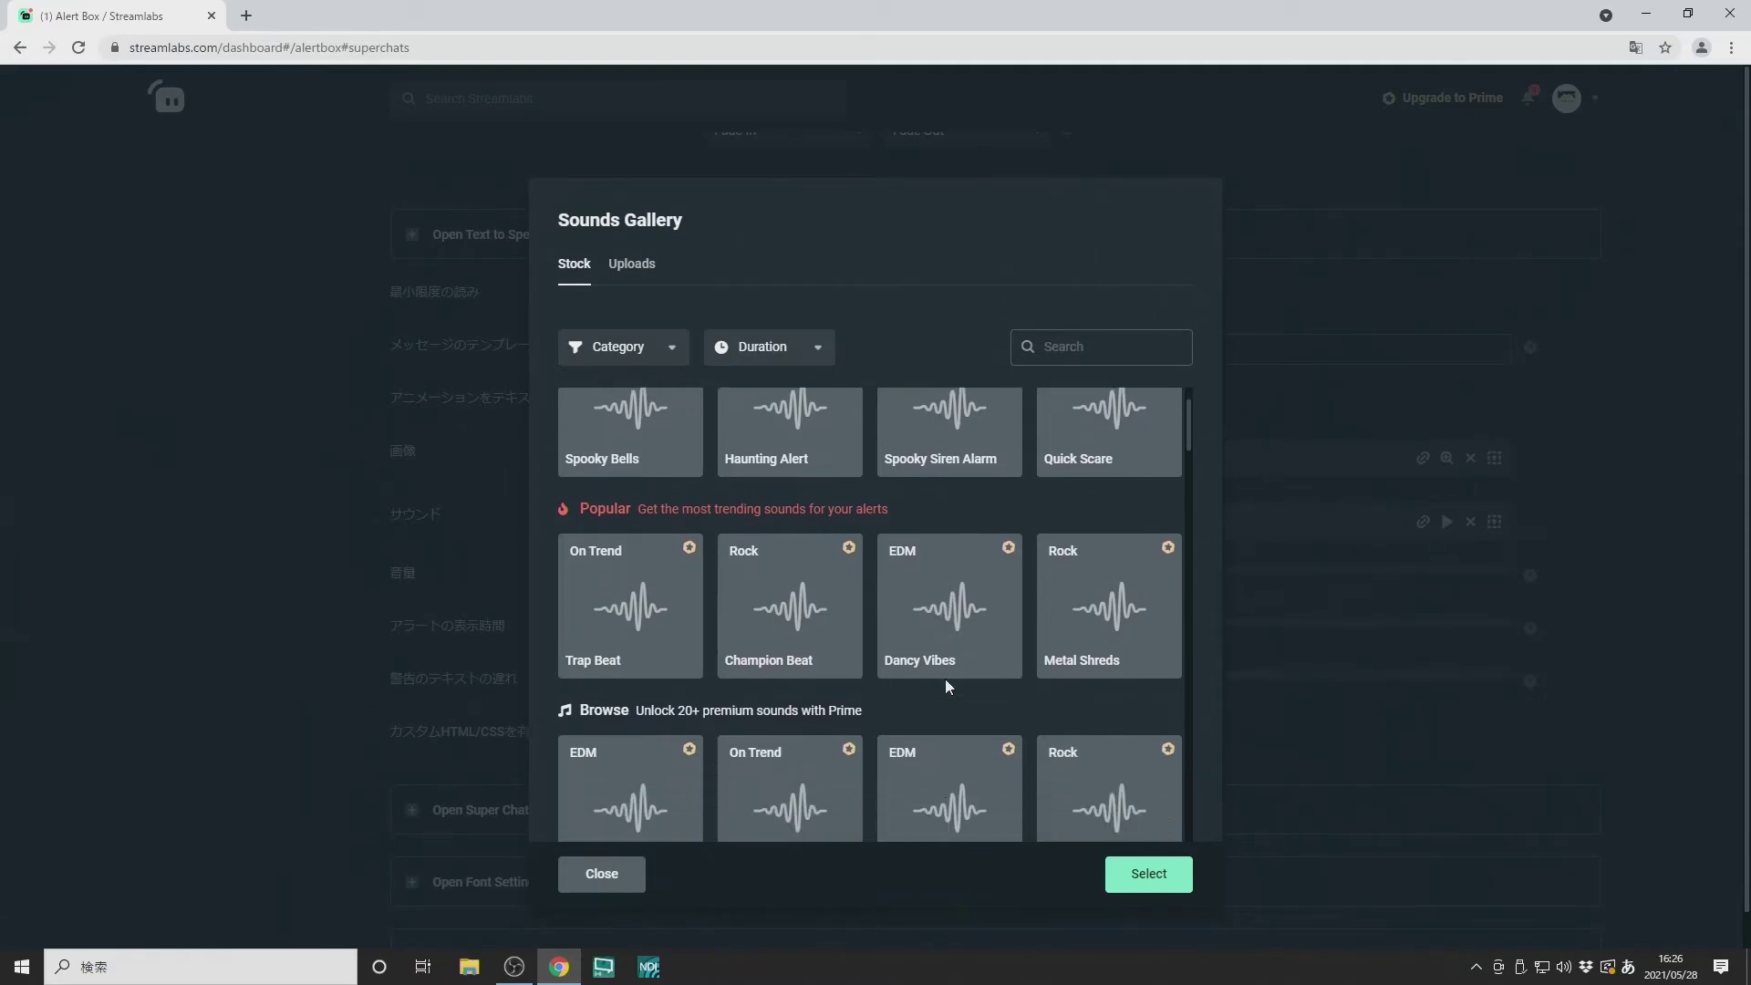
scroll(948, 677, "down", 3)
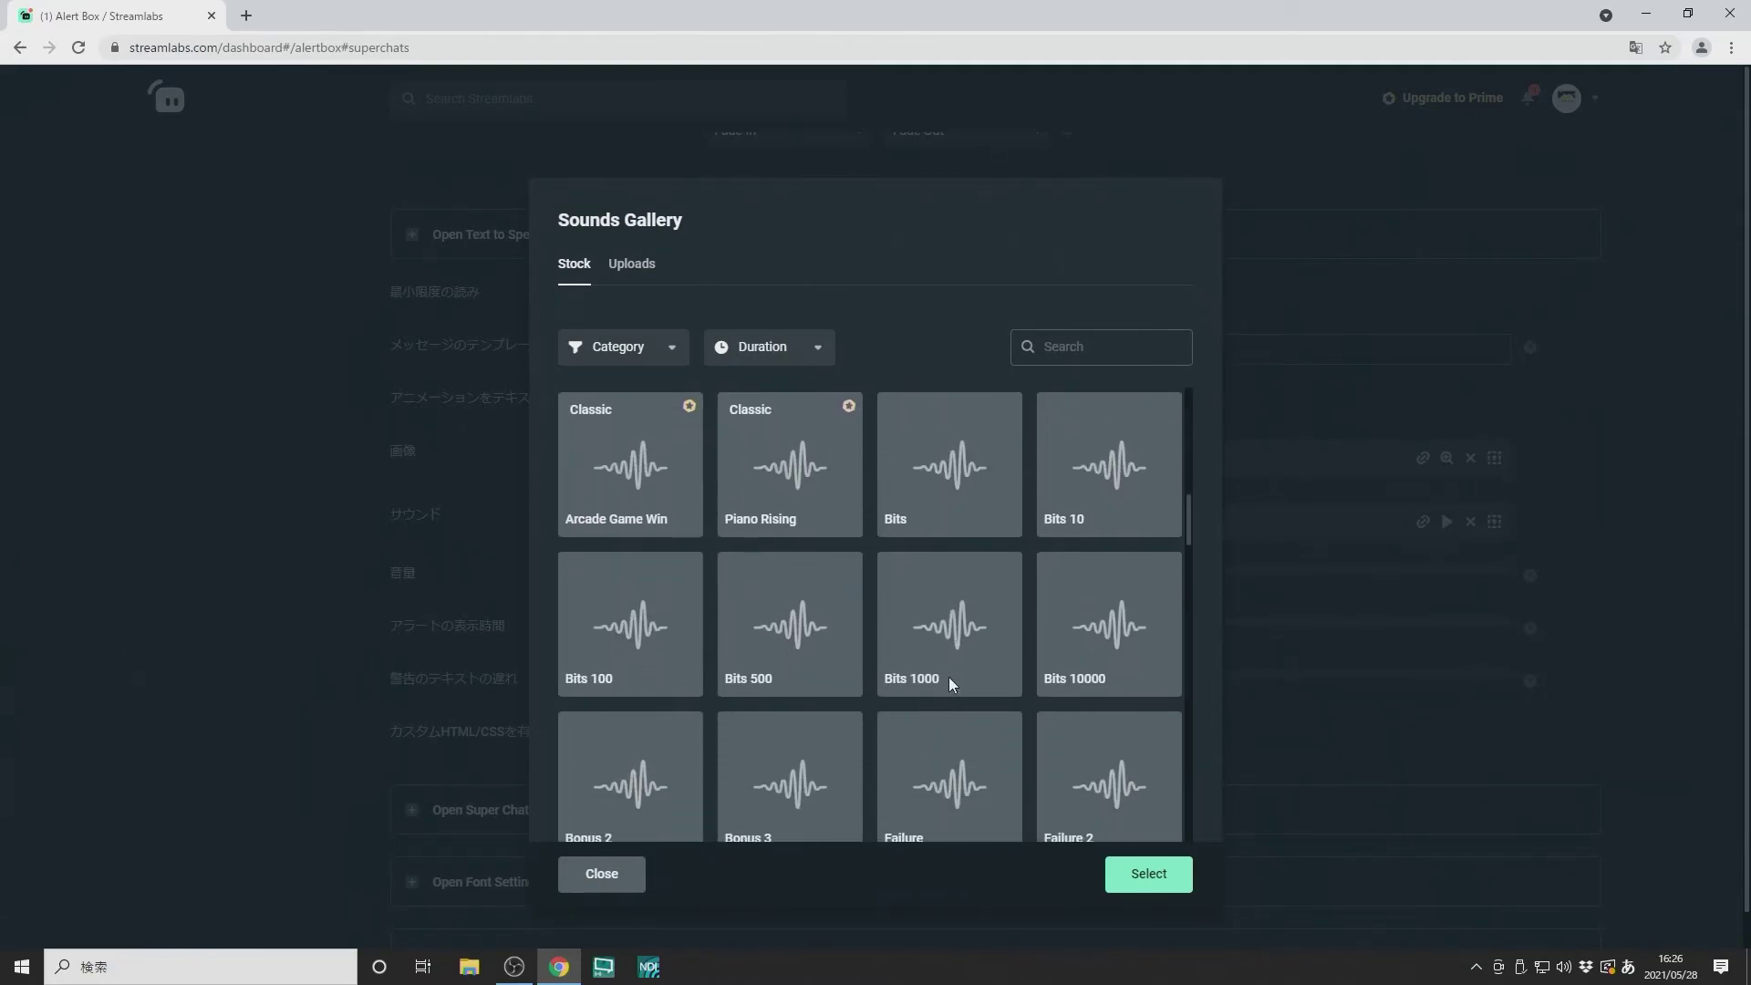
left_click(799, 644)
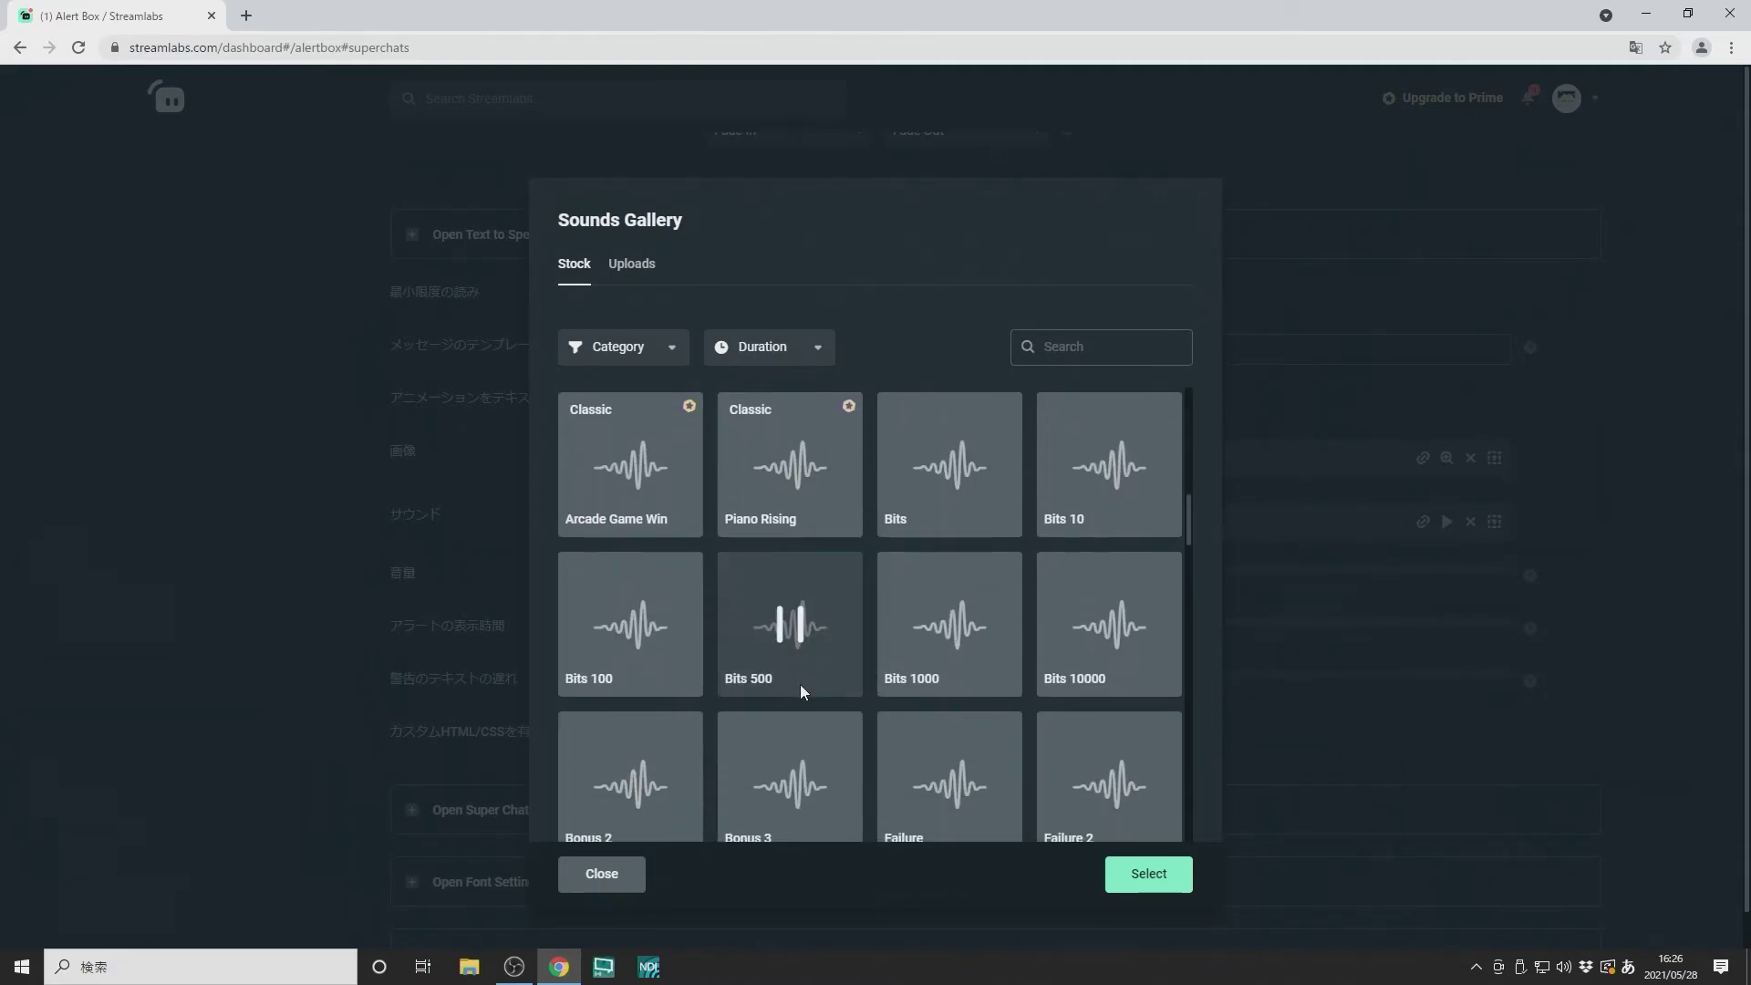
left_click(626, 644)
left_click(779, 804)
left_click(944, 816)
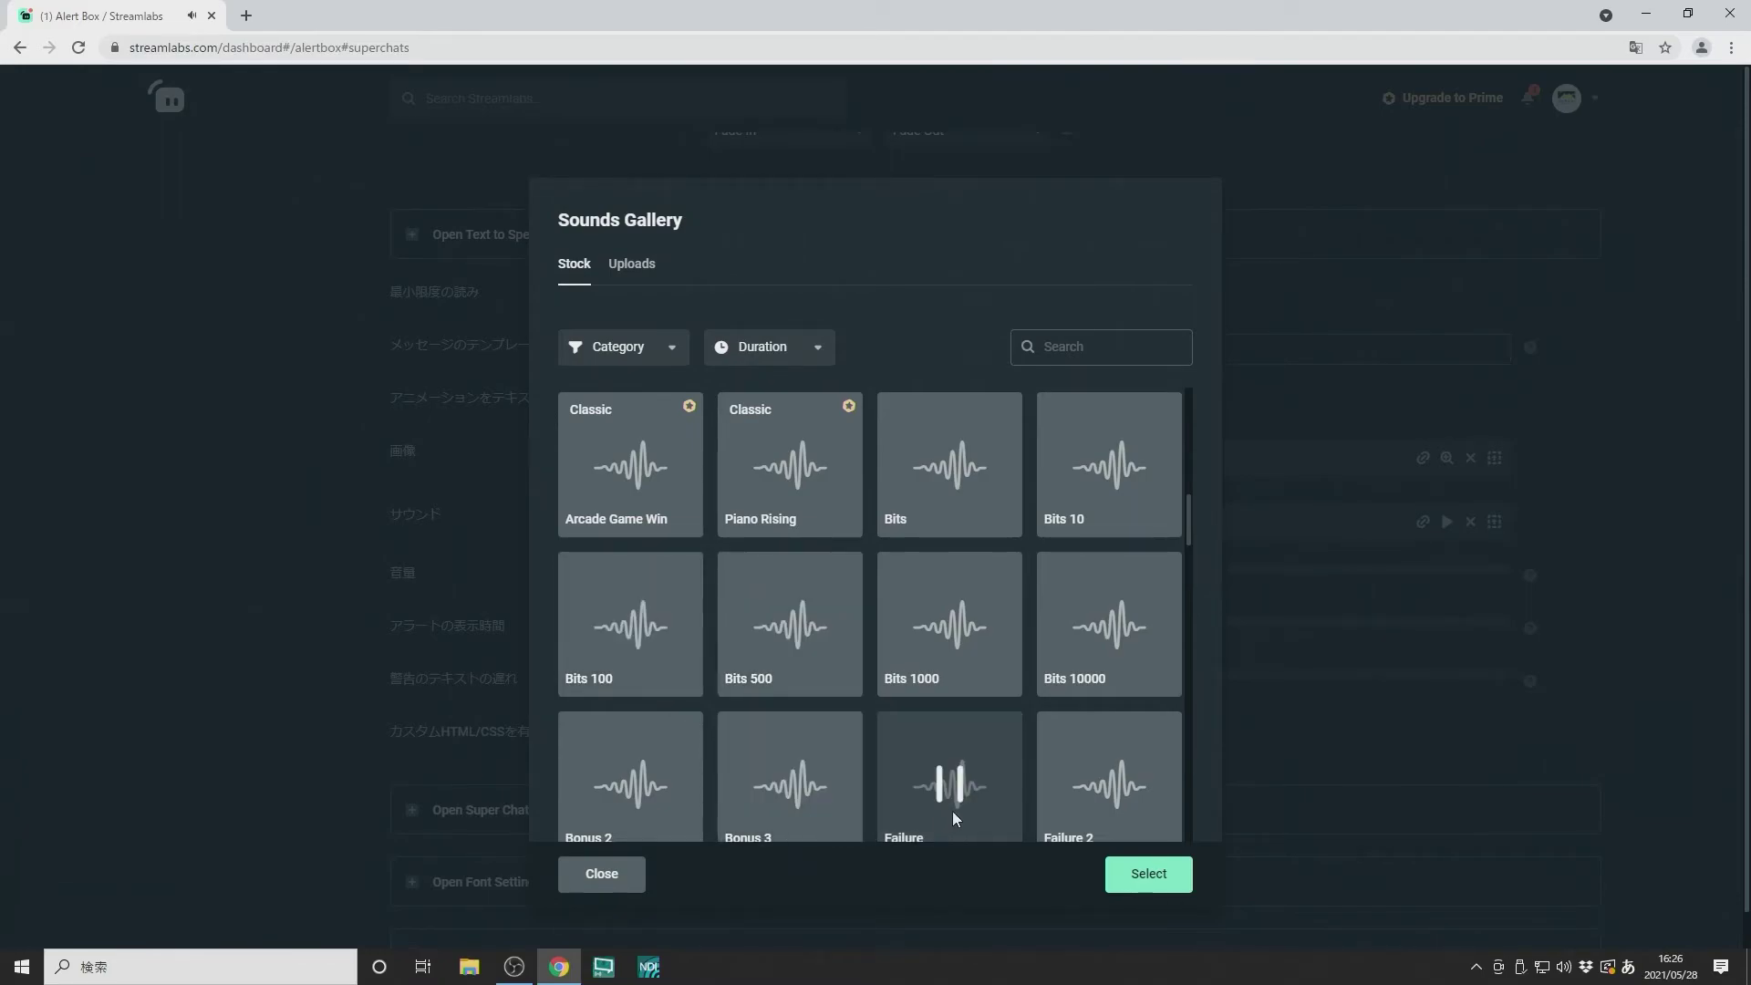
scroll(963, 737, "down", 1)
left_click(1074, 686)
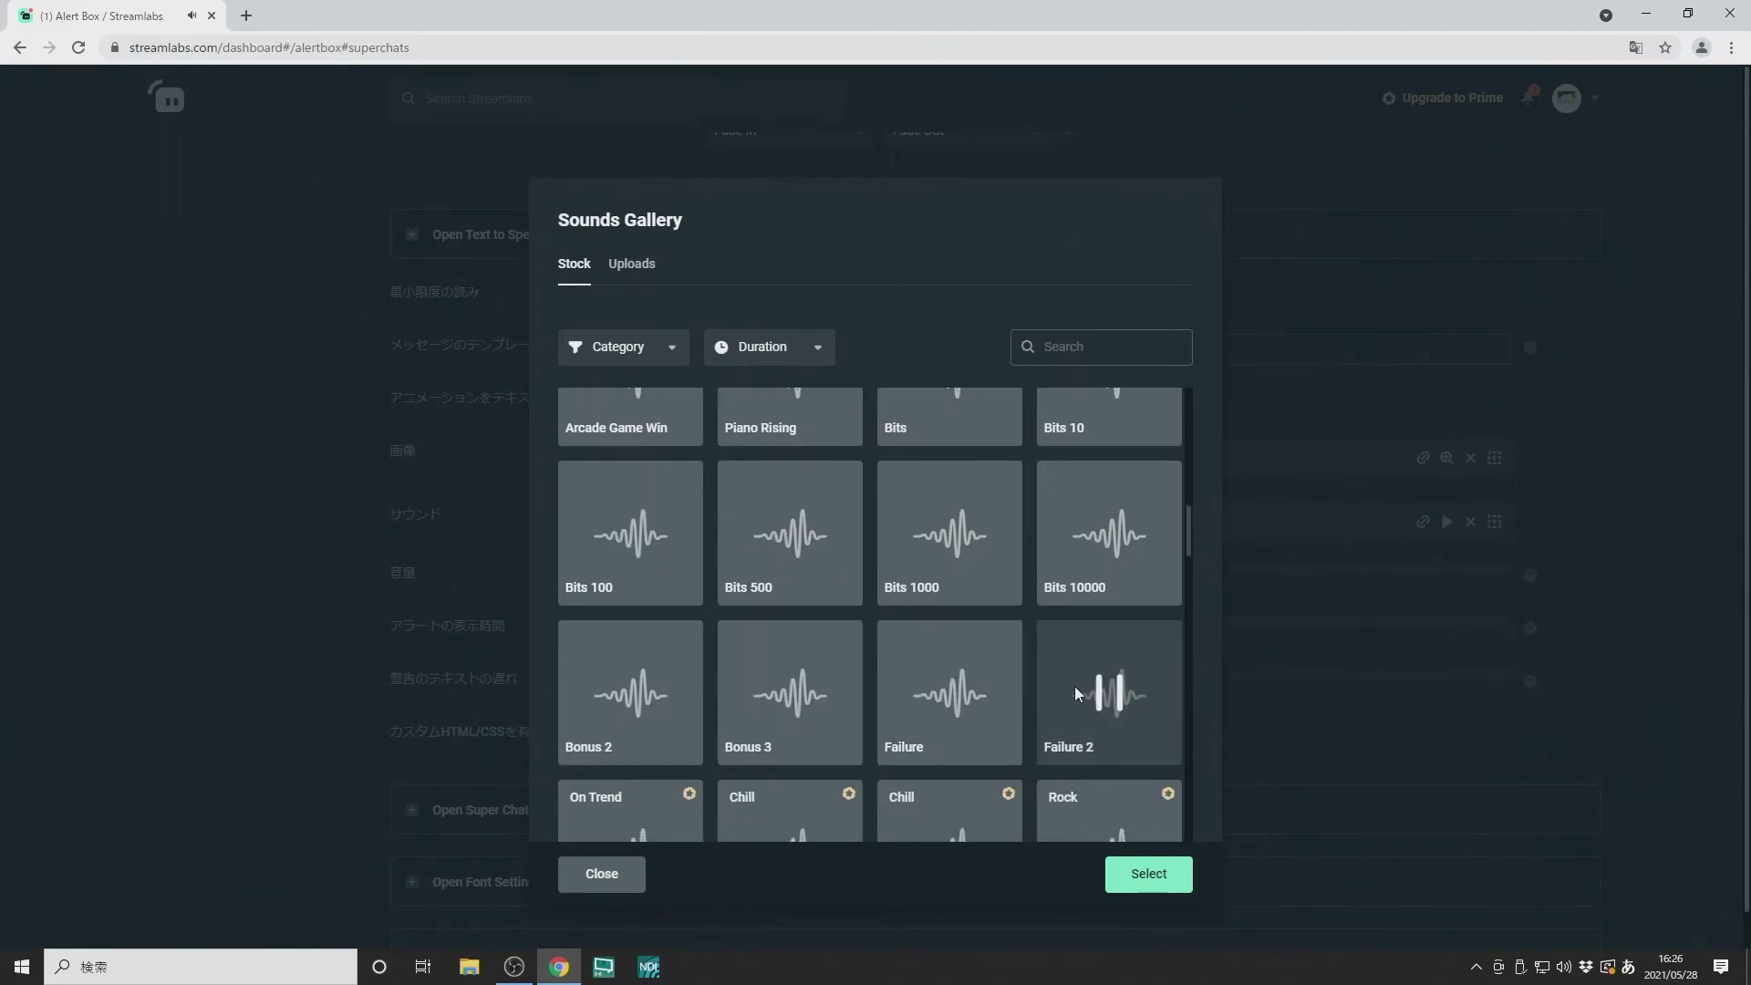
Preview the stock sound Bits 10000 and choose it as the super chat alert's sound
scroll(1074, 685, "up", 1)
left_click(1143, 649)
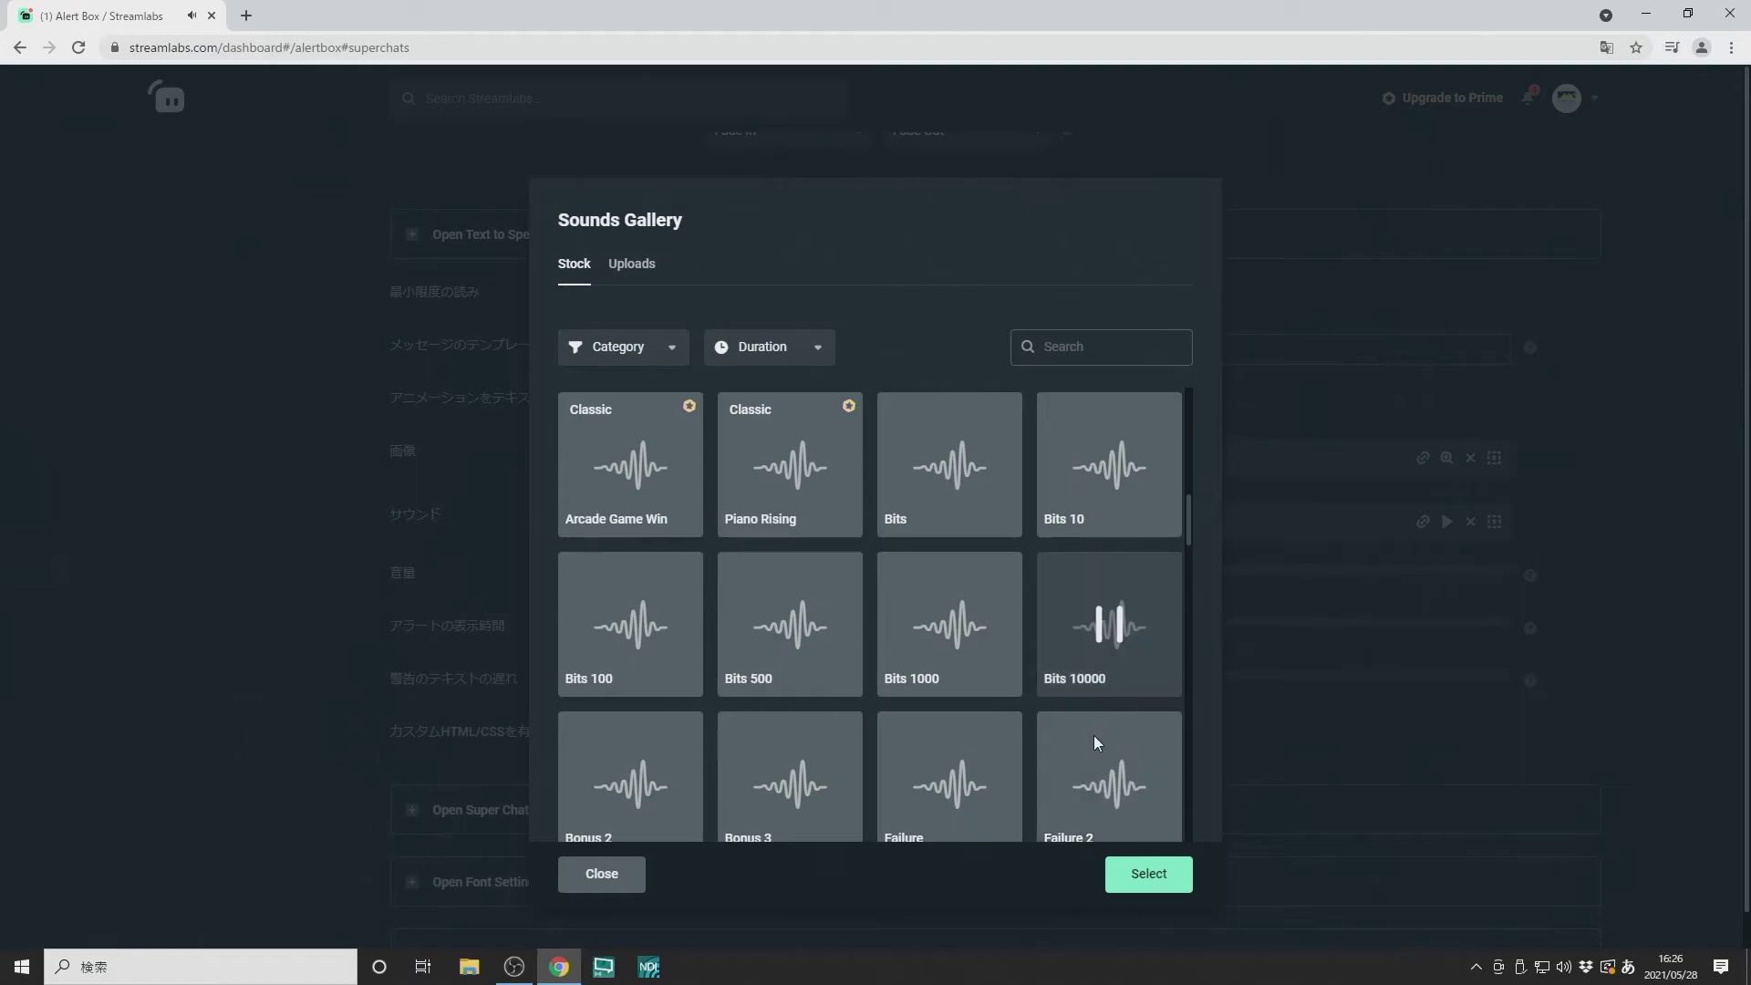
left_click(1158, 884)
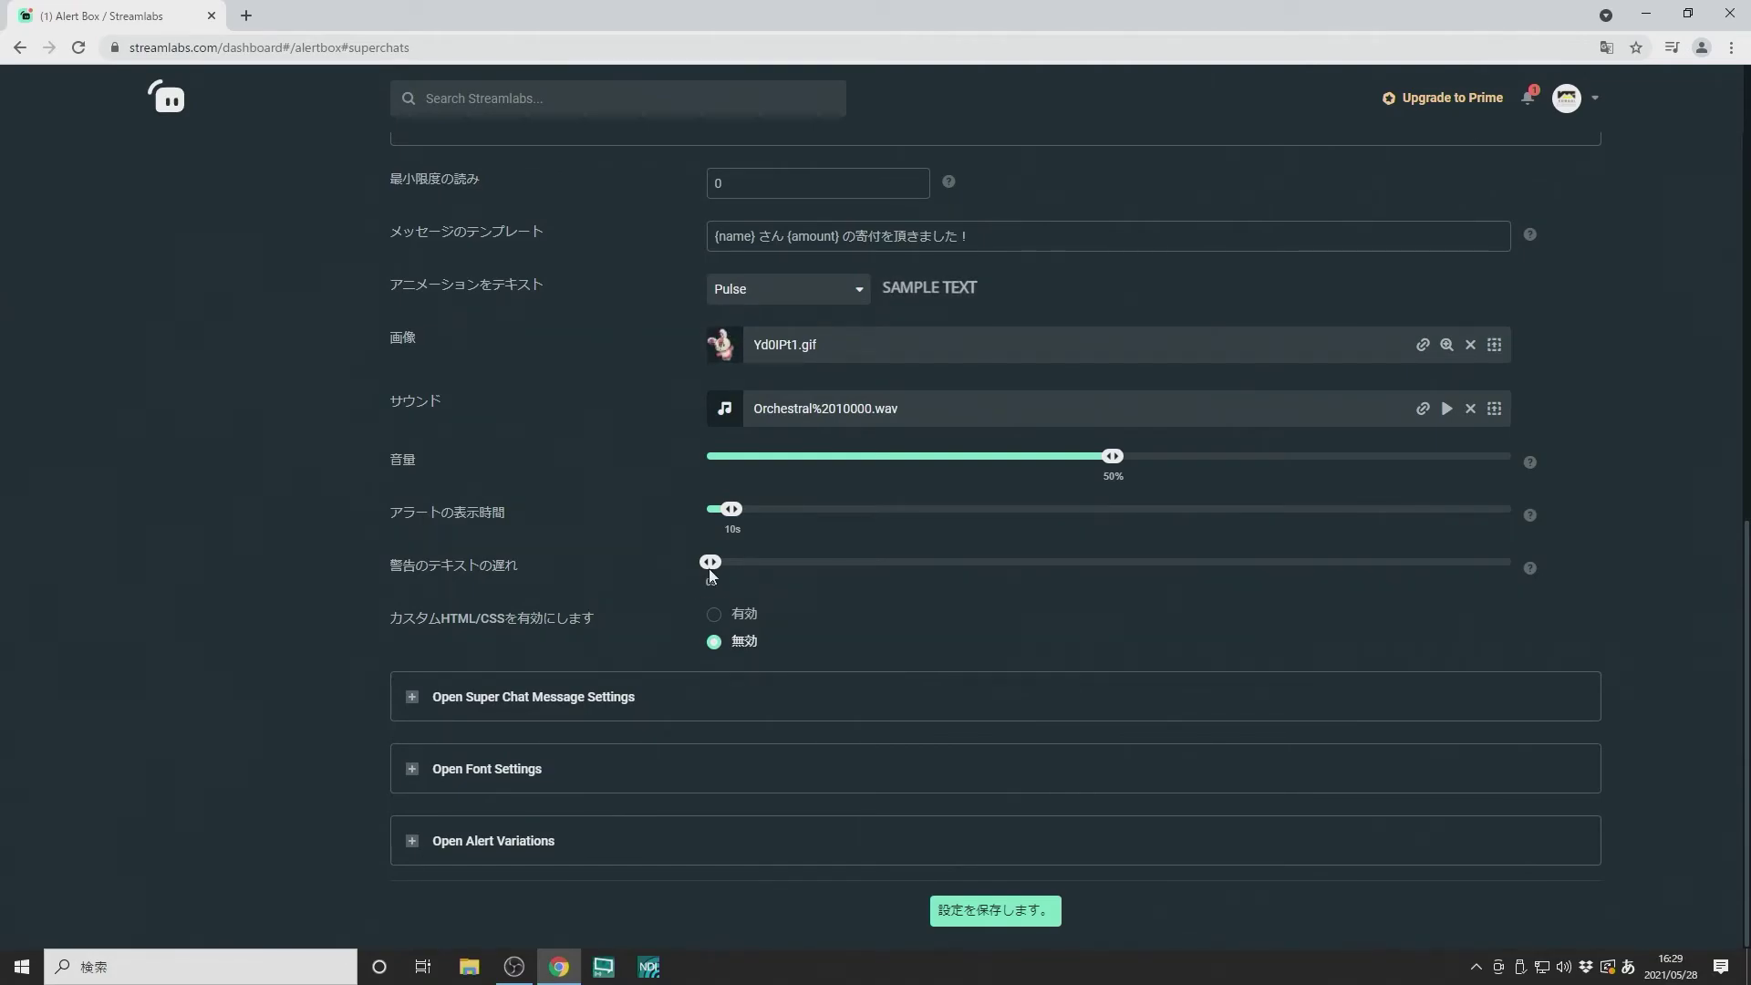
Try a 4-second text delay on the super chat alert and return the delay to 0 seconds
left_click_drag(711, 563, 764, 565)
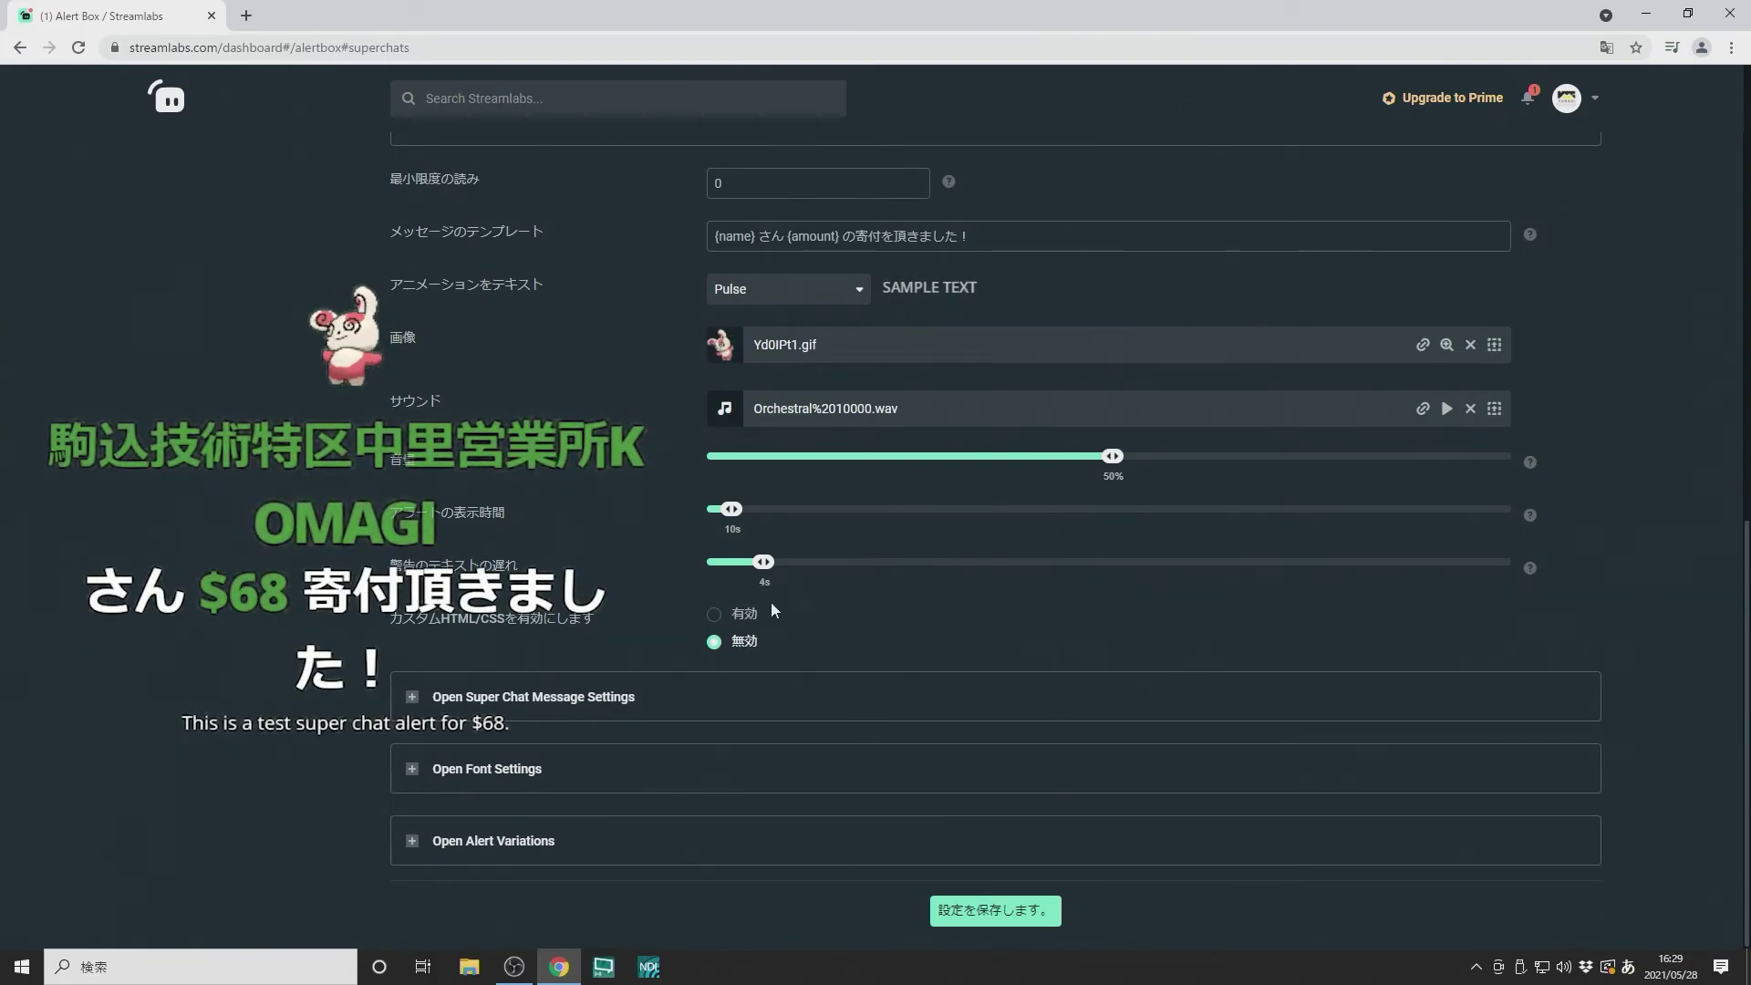
left_click_drag(764, 562, 709, 562)
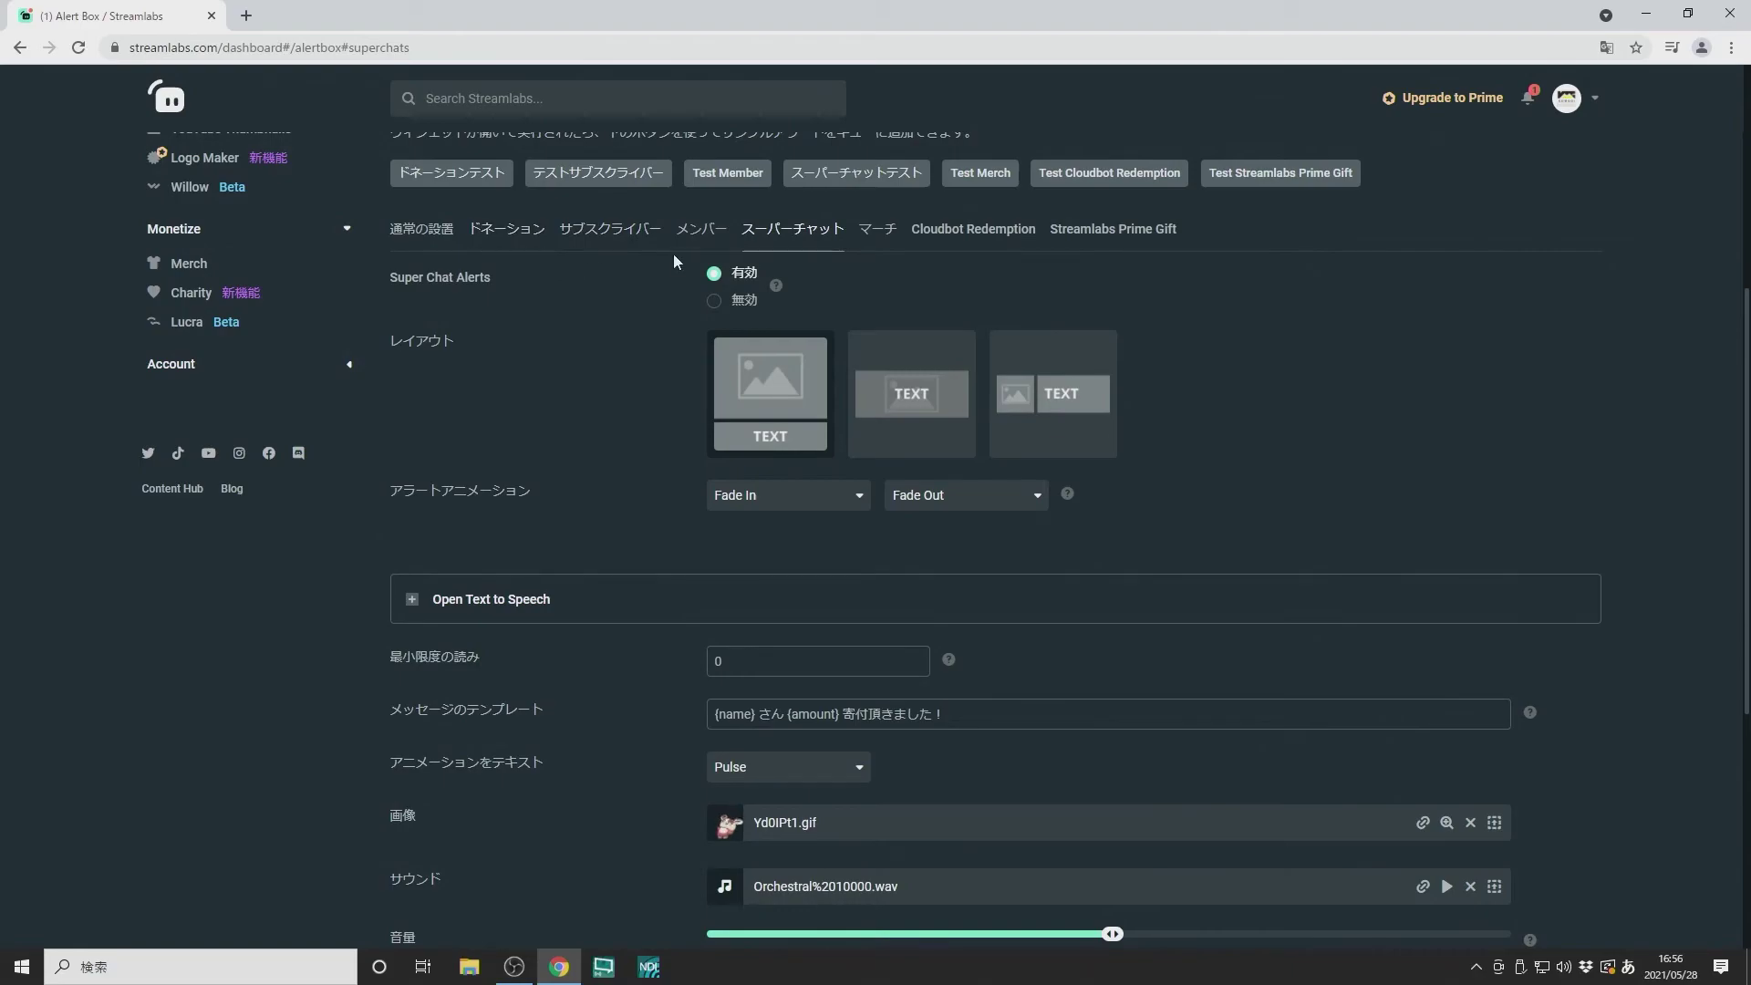
Switch to the member (メンバー) alert settings and go to the message template
left_click(702, 230)
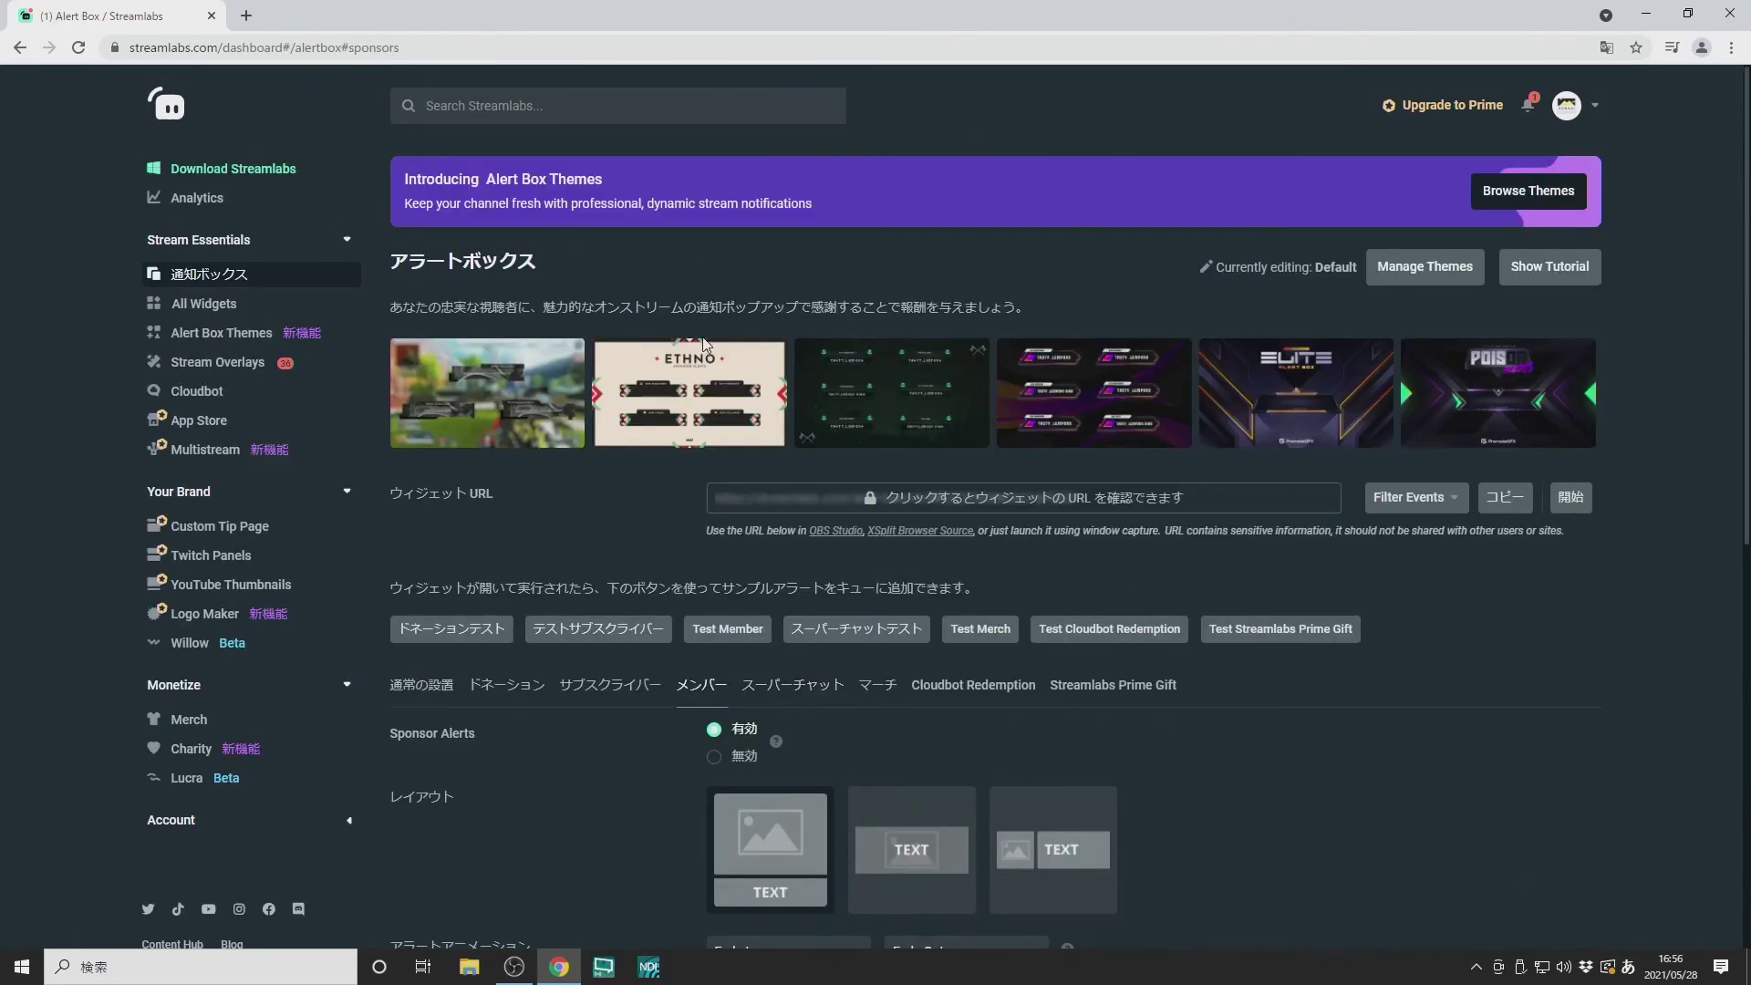
scroll(795, 512, "down", 3)
scroll(795, 523, "down", 3)
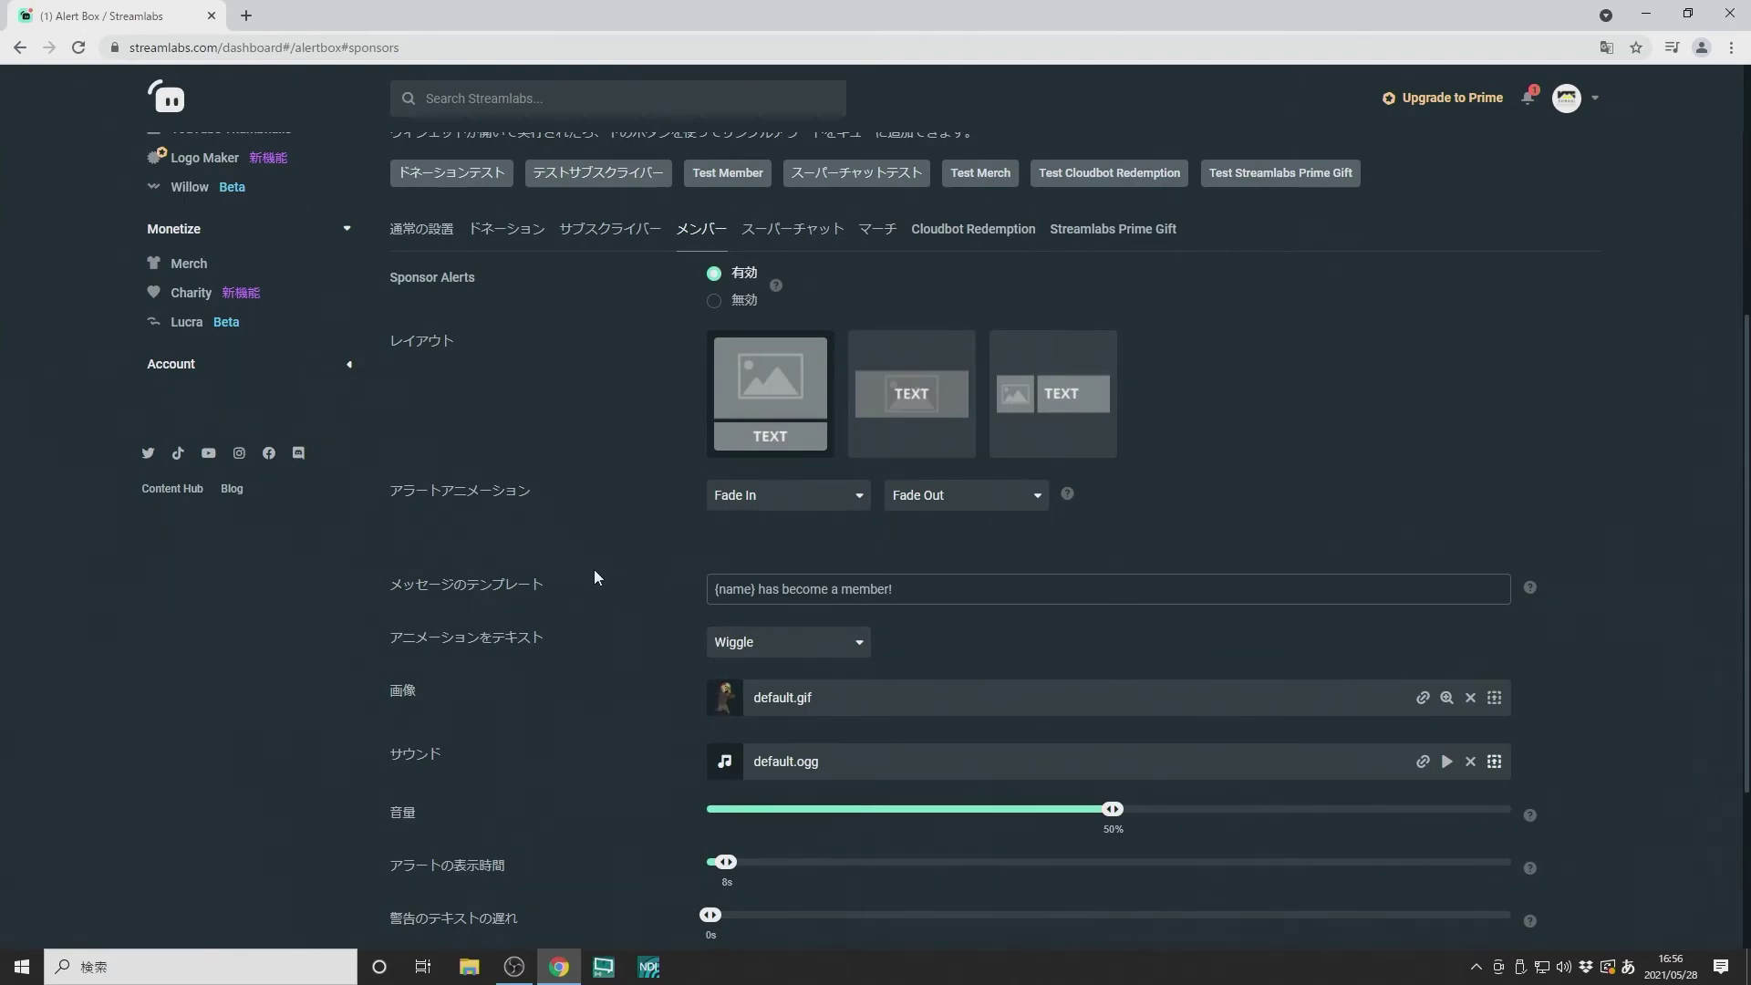
scroll(572, 600, "down", 1)
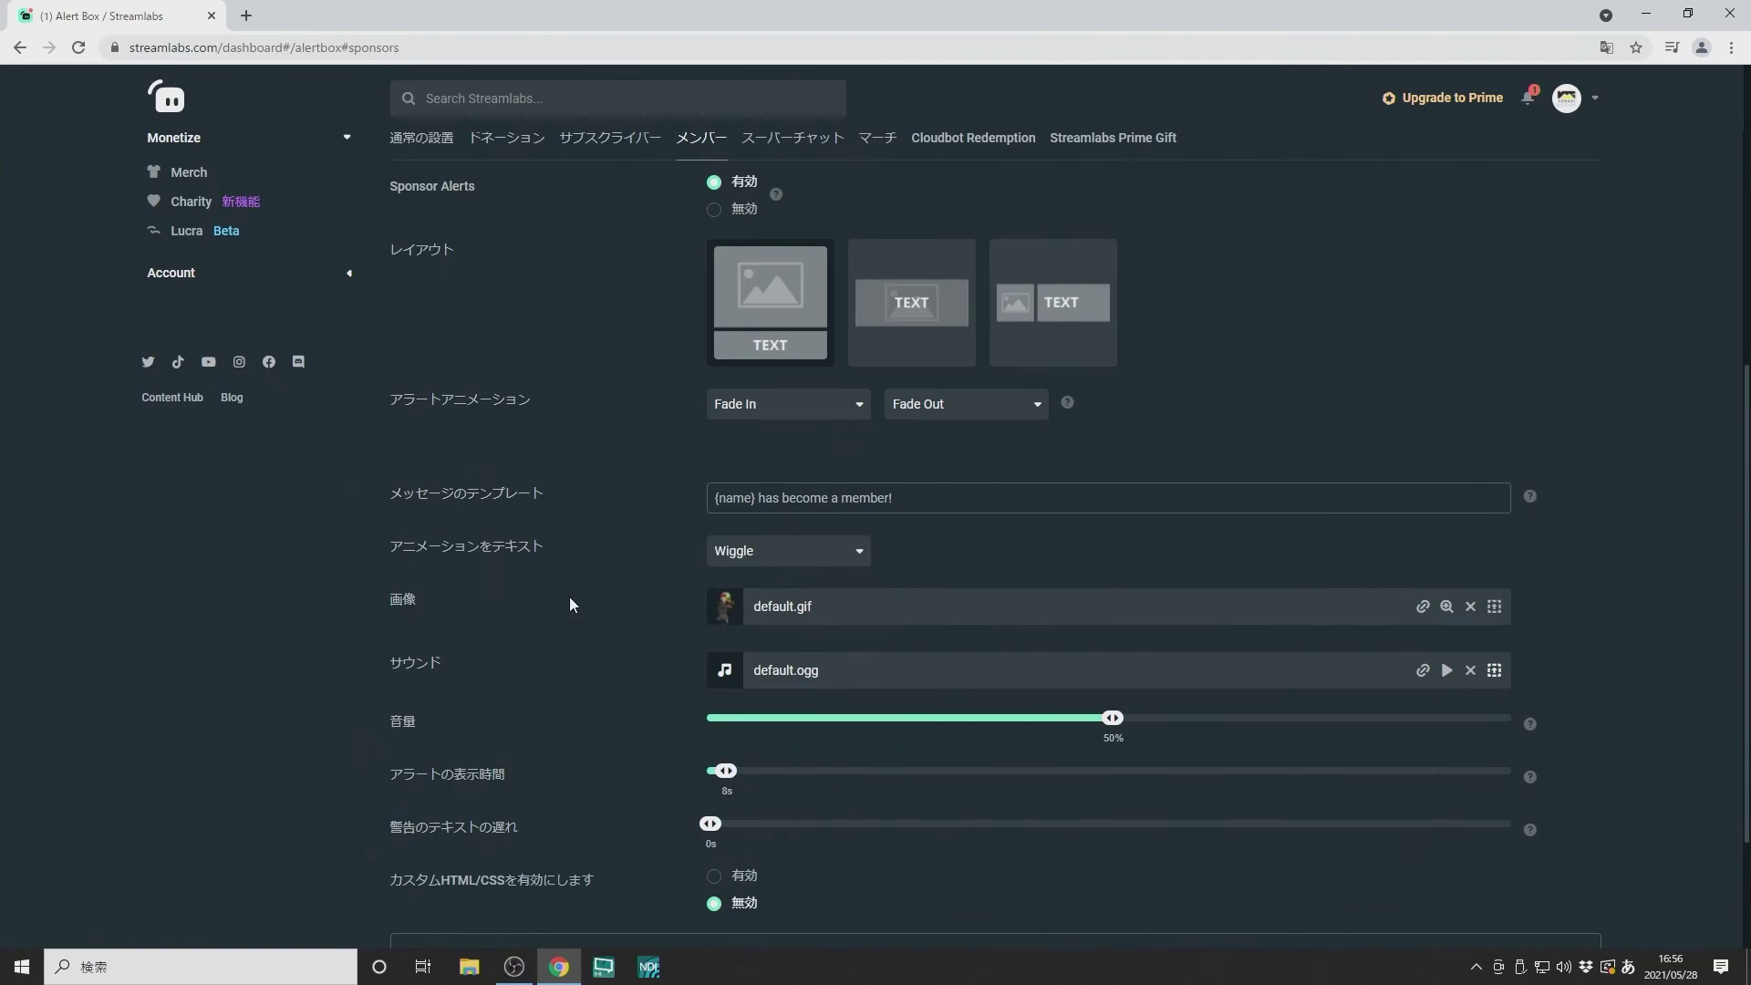
left_click_drag(401, 495, 554, 497)
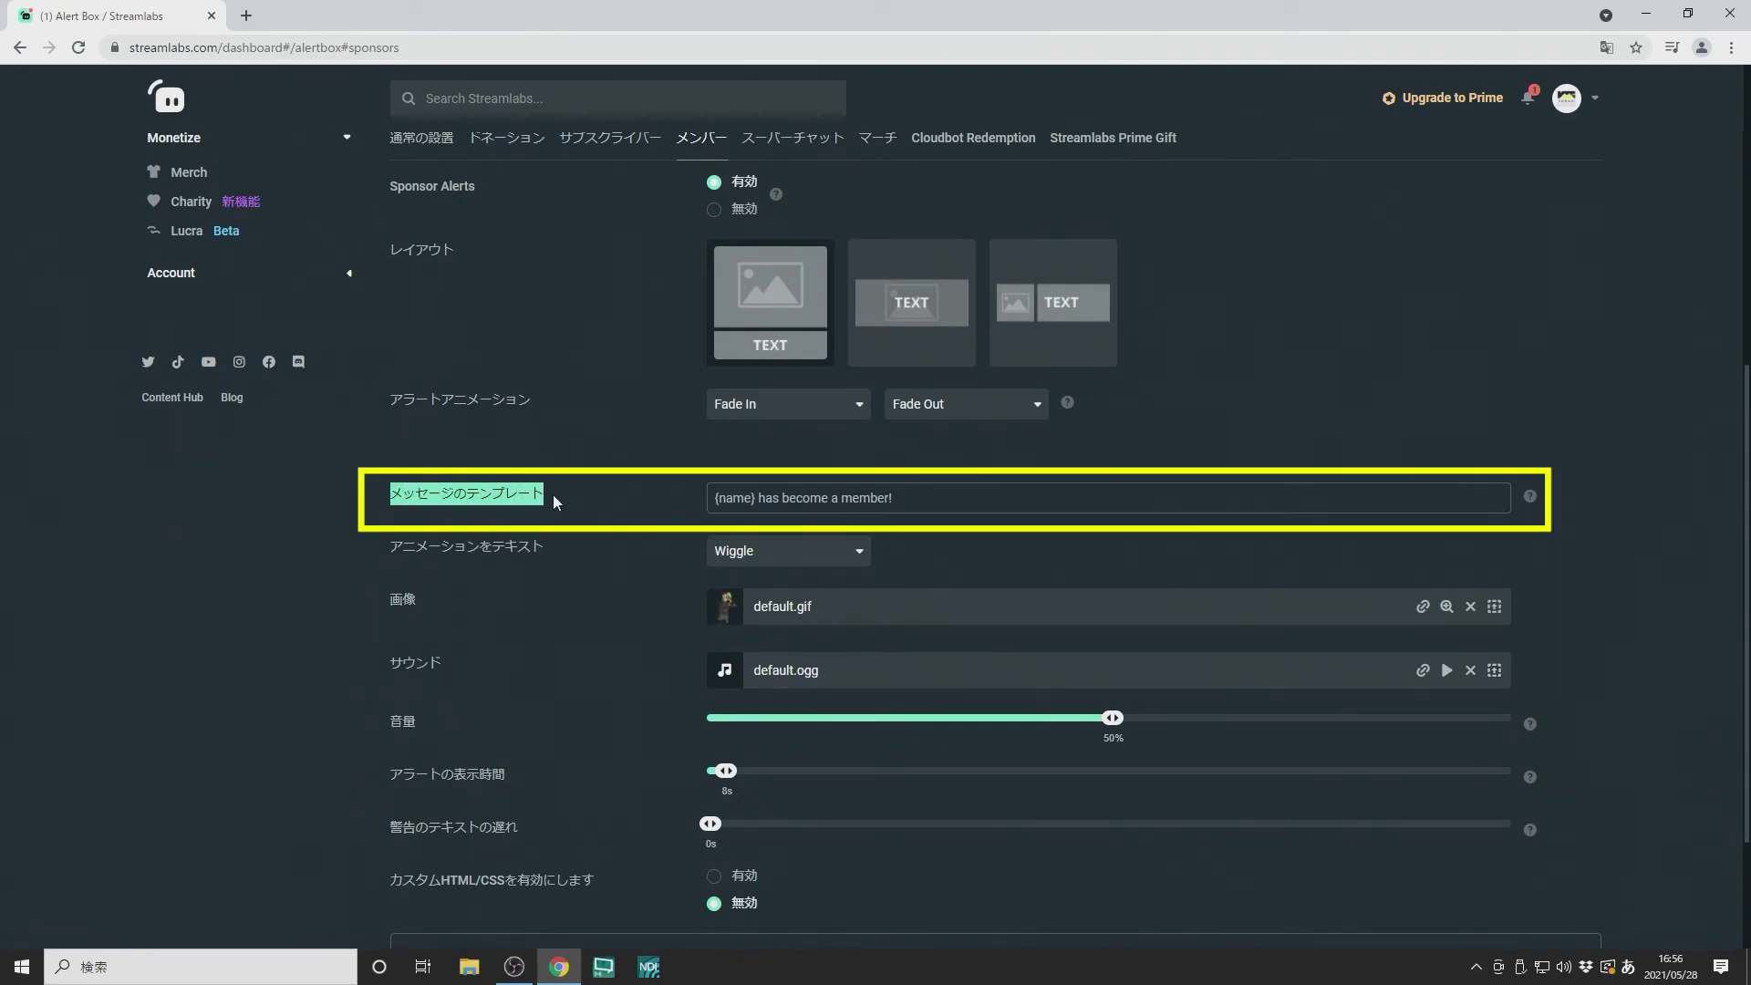
Replace "has become a member!" after {name} in the member alert's message template with さん 登録ありがとうございました！
left_click_drag(758, 498, 1001, 501)
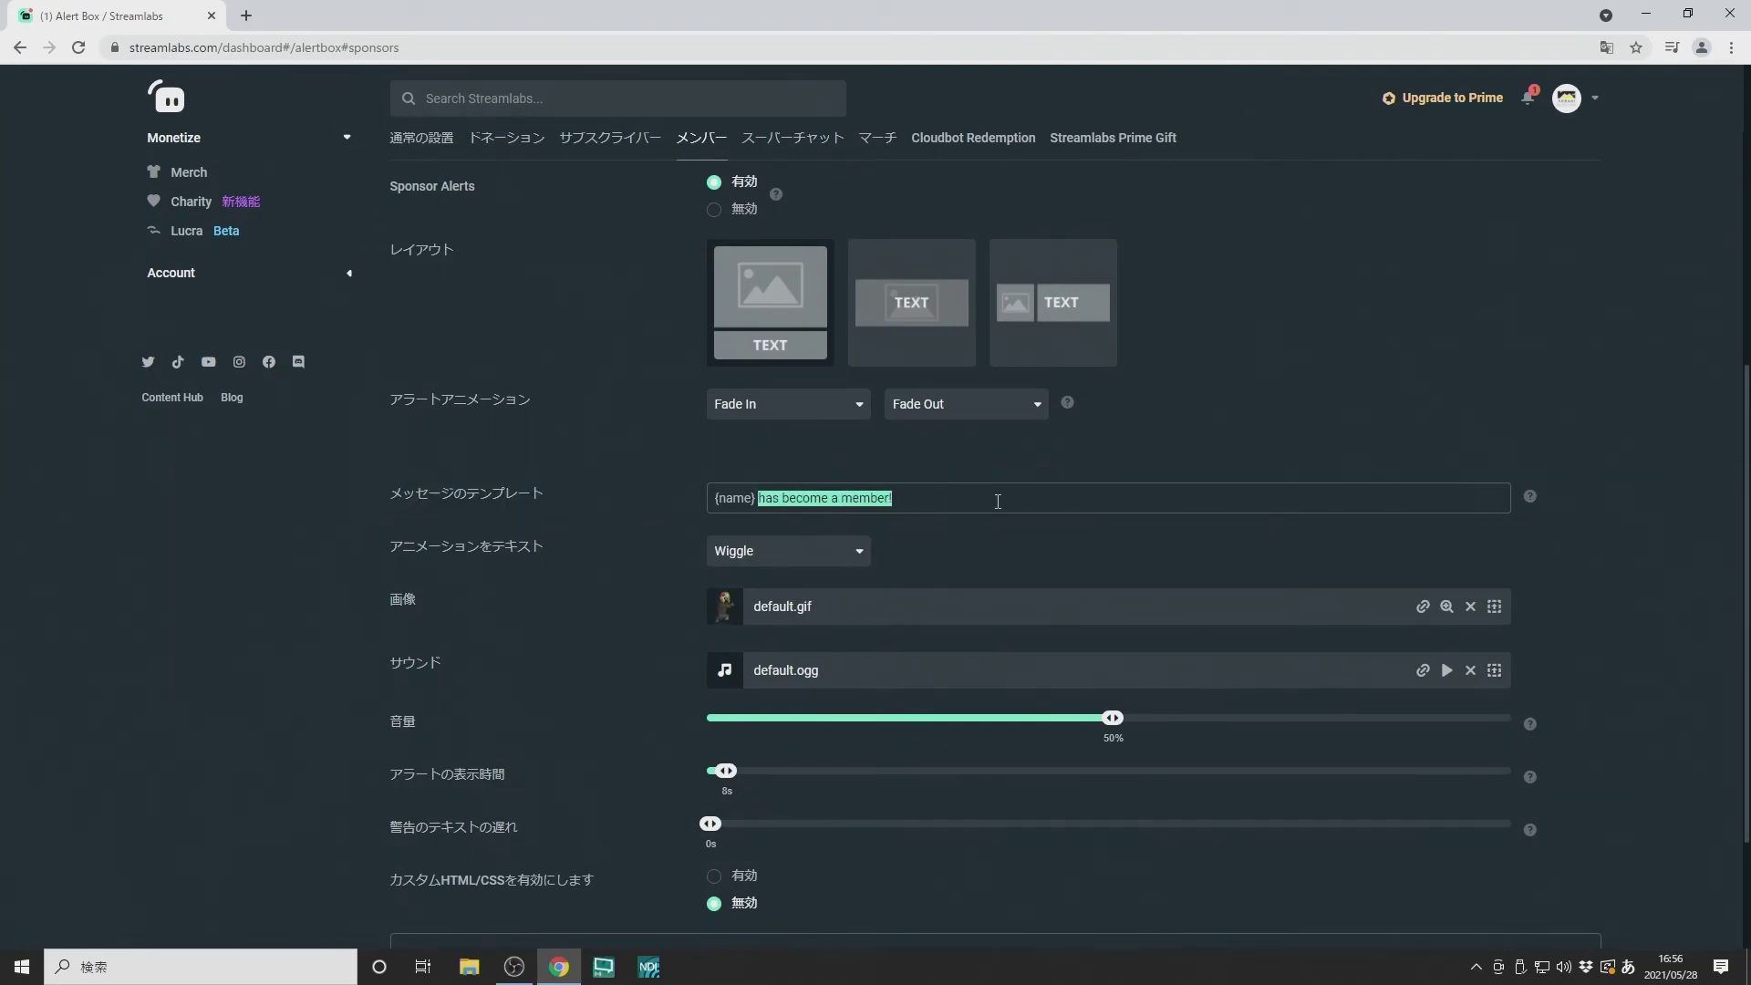
type("sa")
type("さん　とうろくあ")
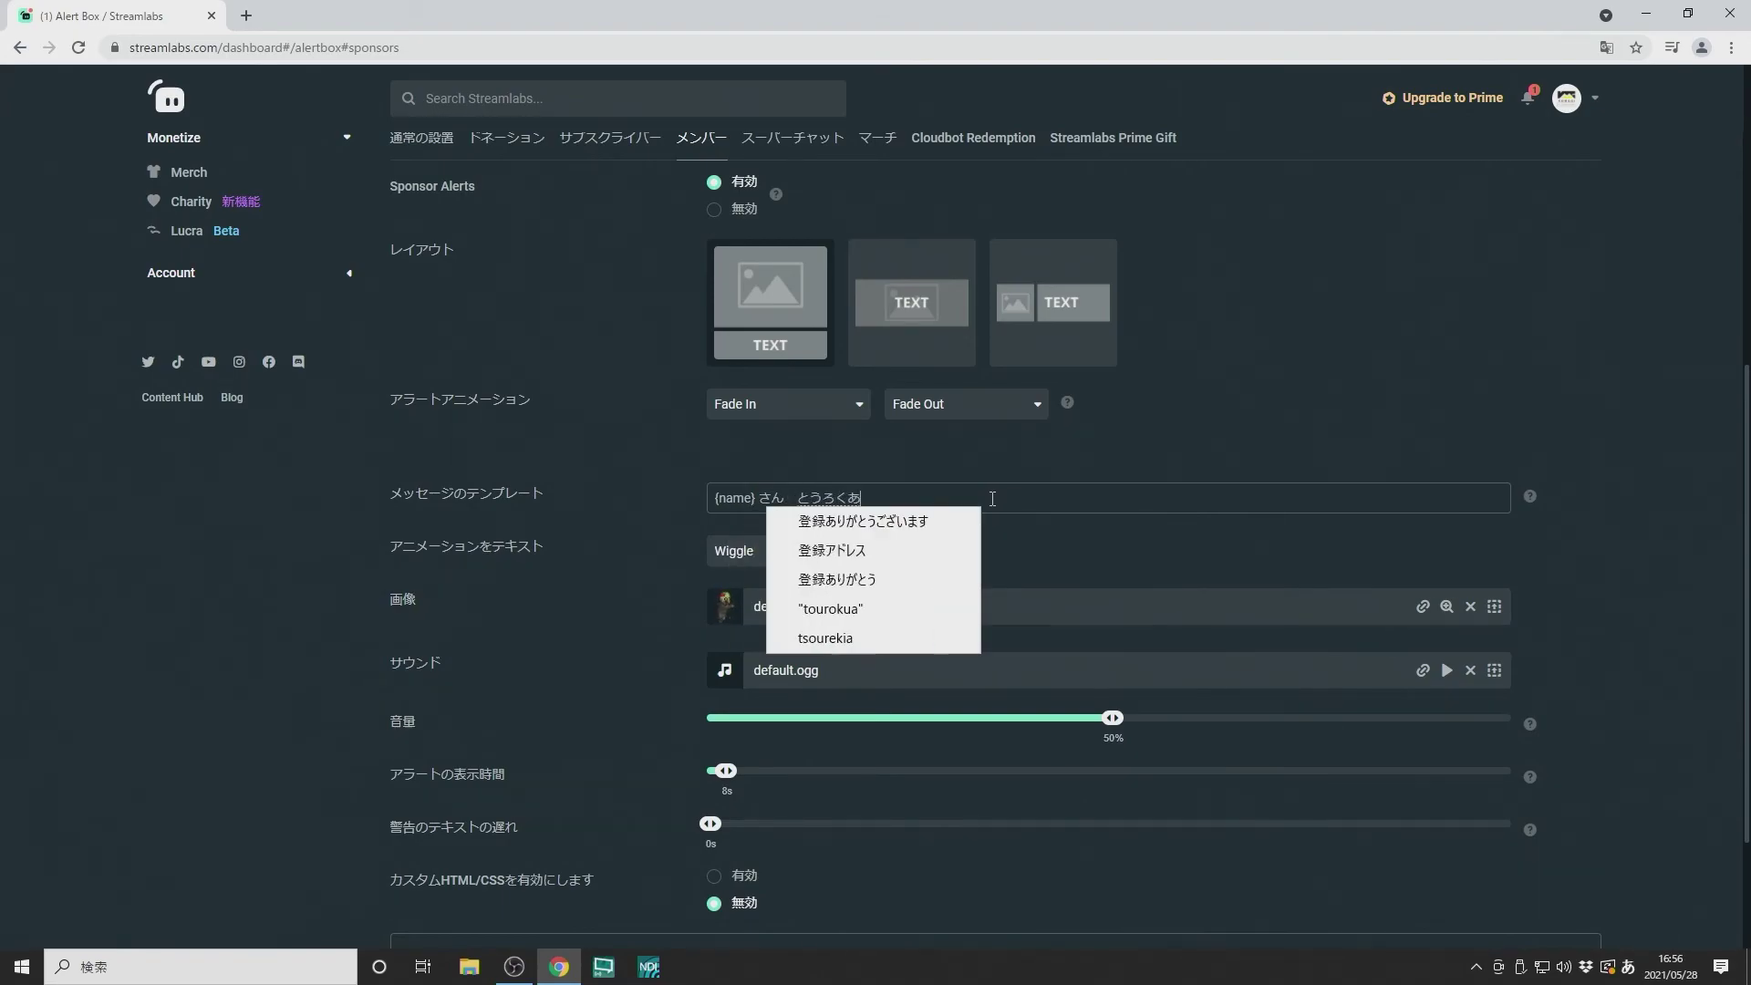
type("りがとうごじm")
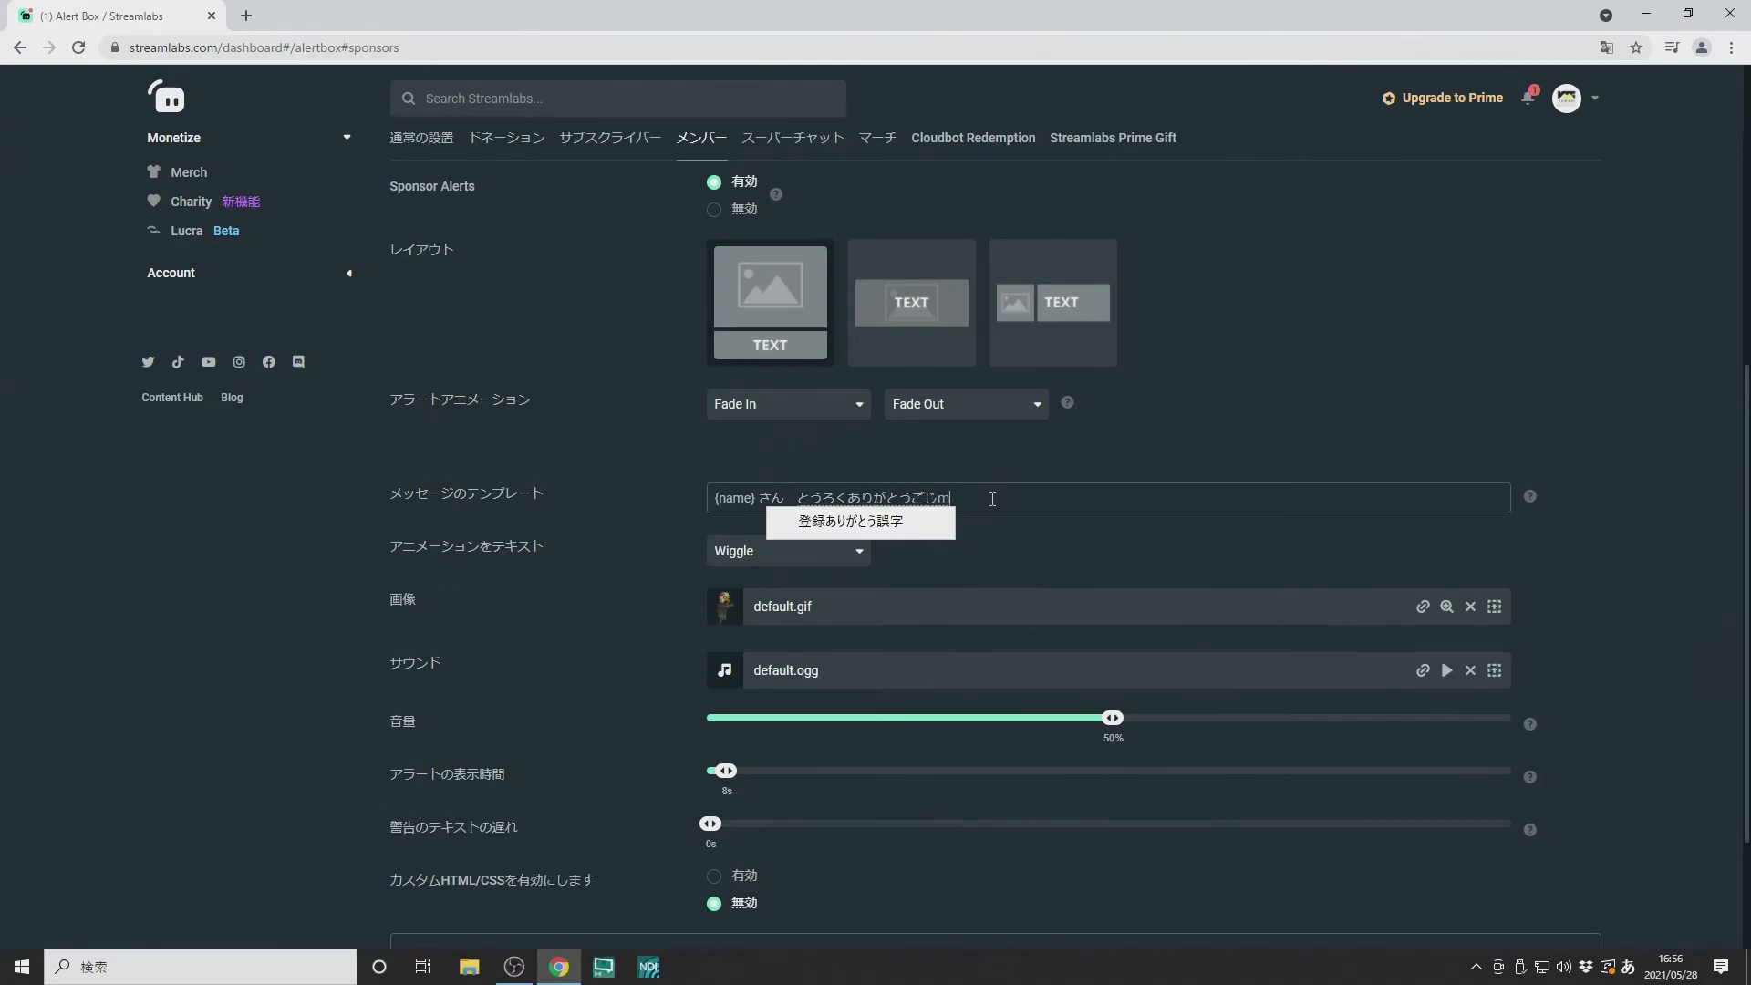
key("BackSpace")
type("ざ")
type("a!")
key("space")
key("Return")
Save the member alert settings and send a test member alert to OBS
scroll(1142, 880, "down", 2)
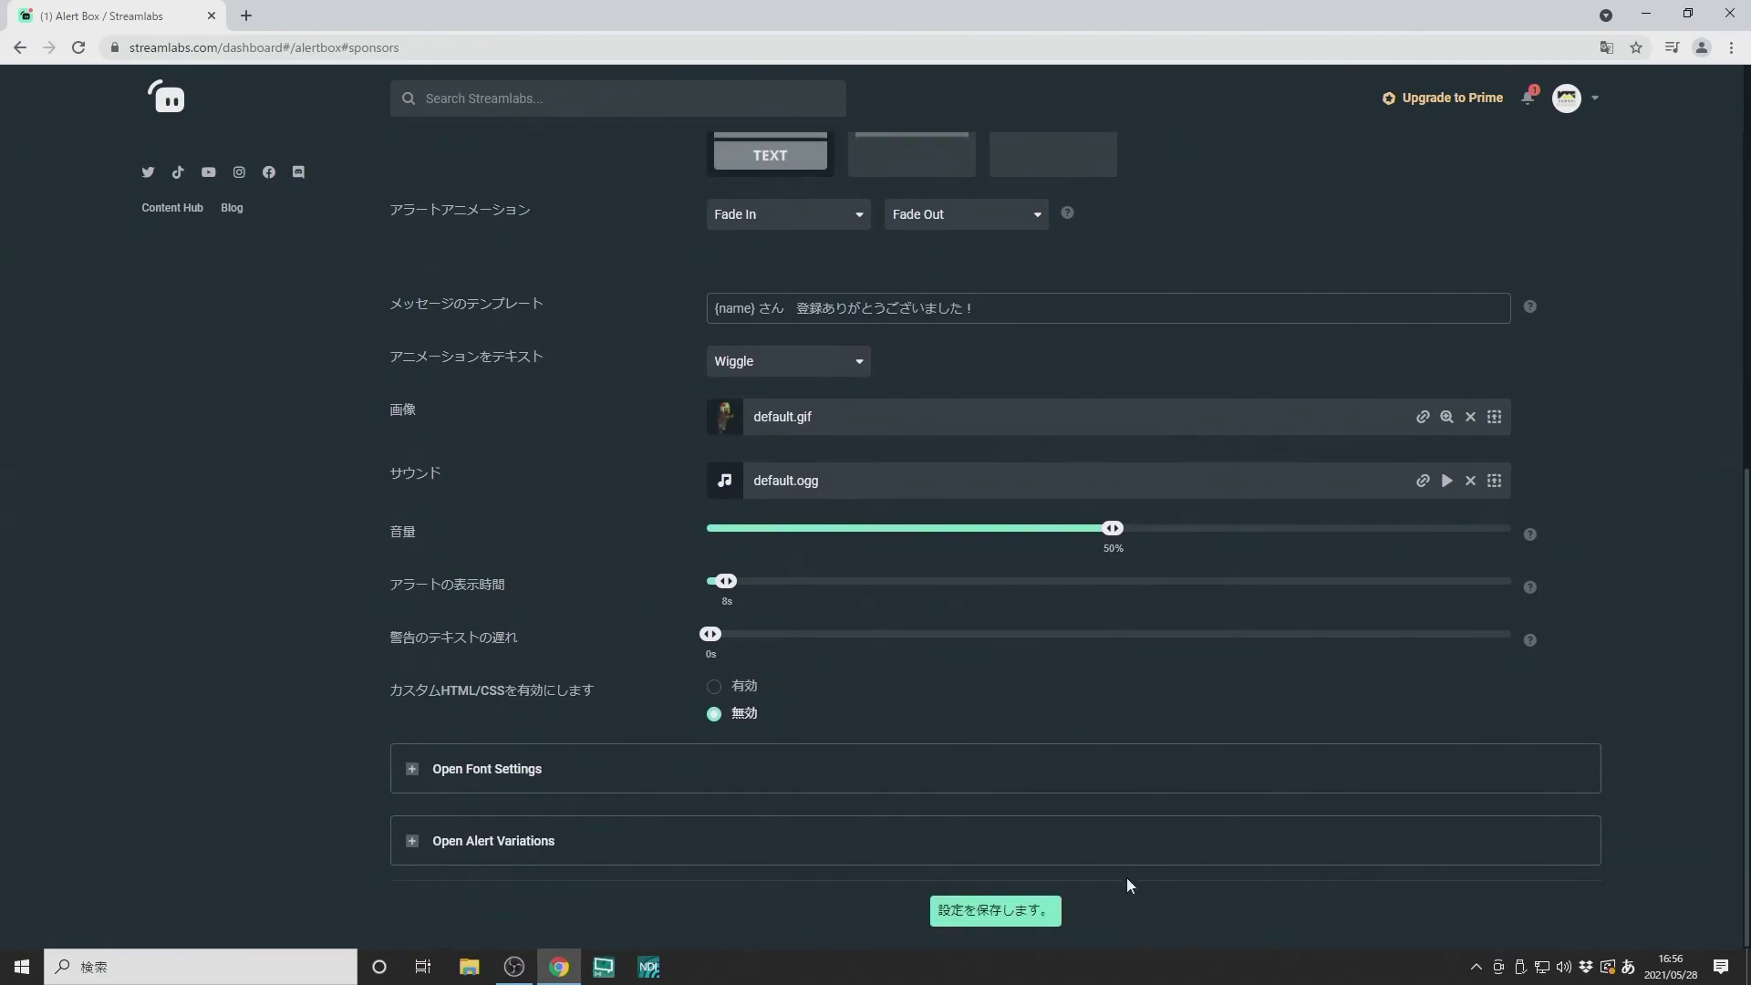
left_click(1029, 919)
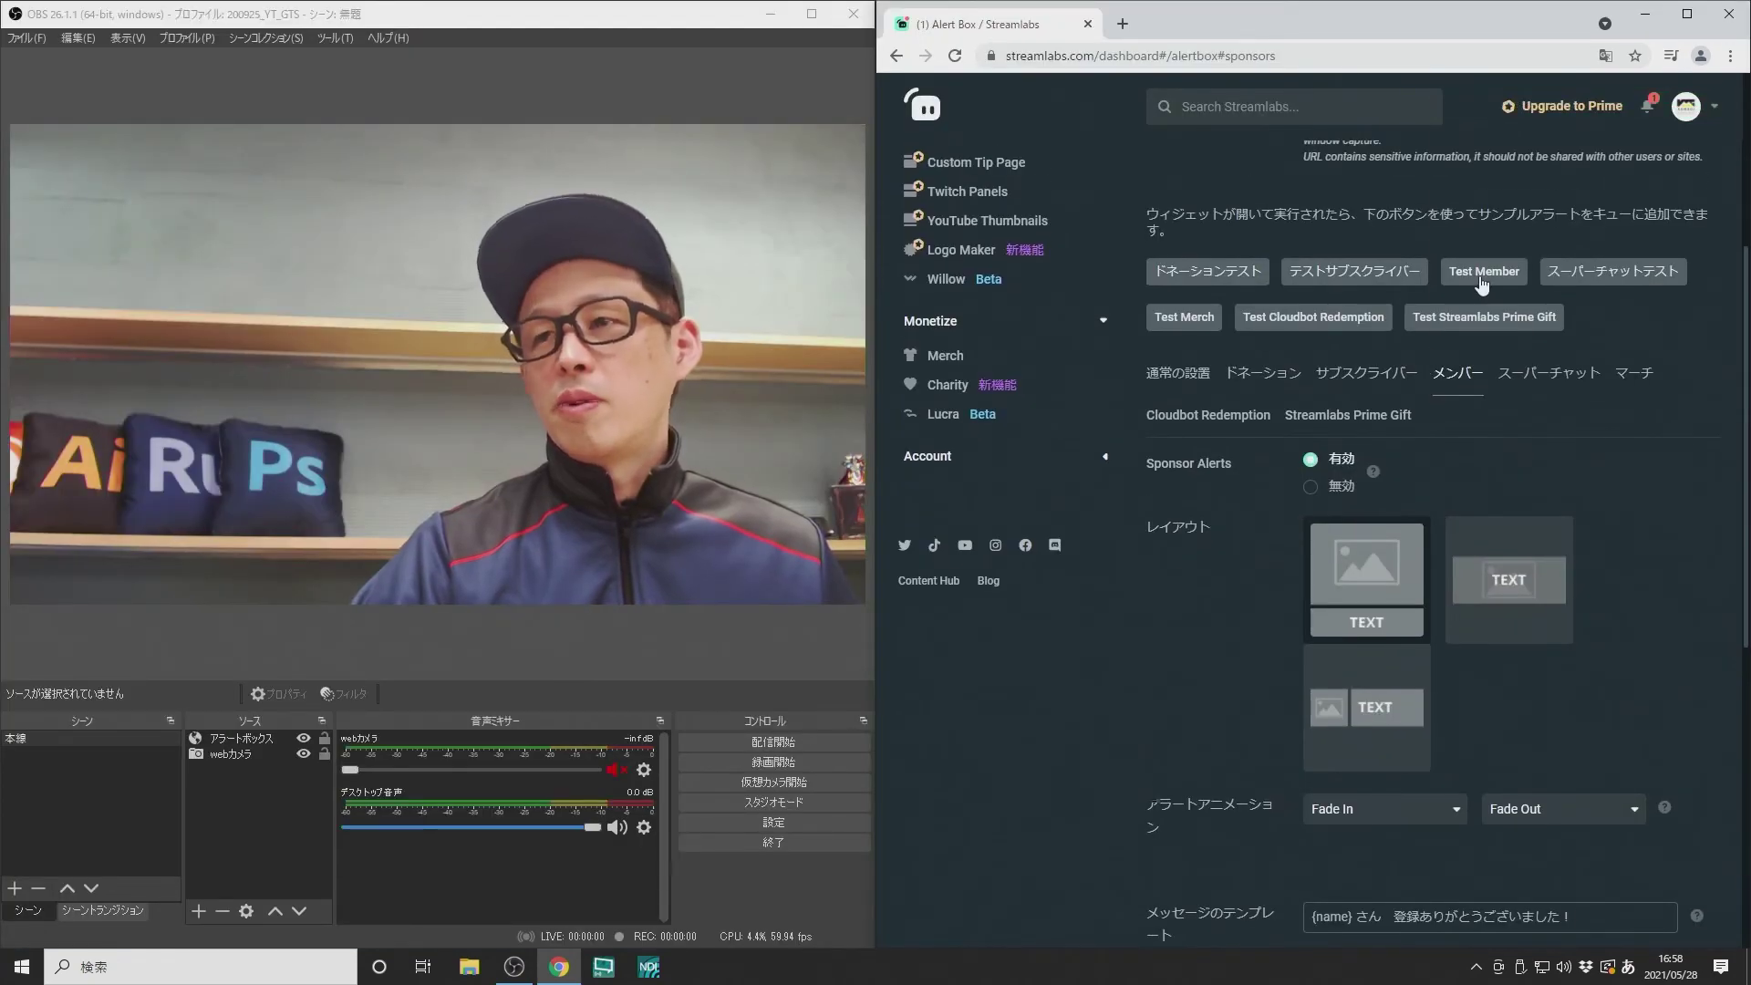
left_click(1481, 279)
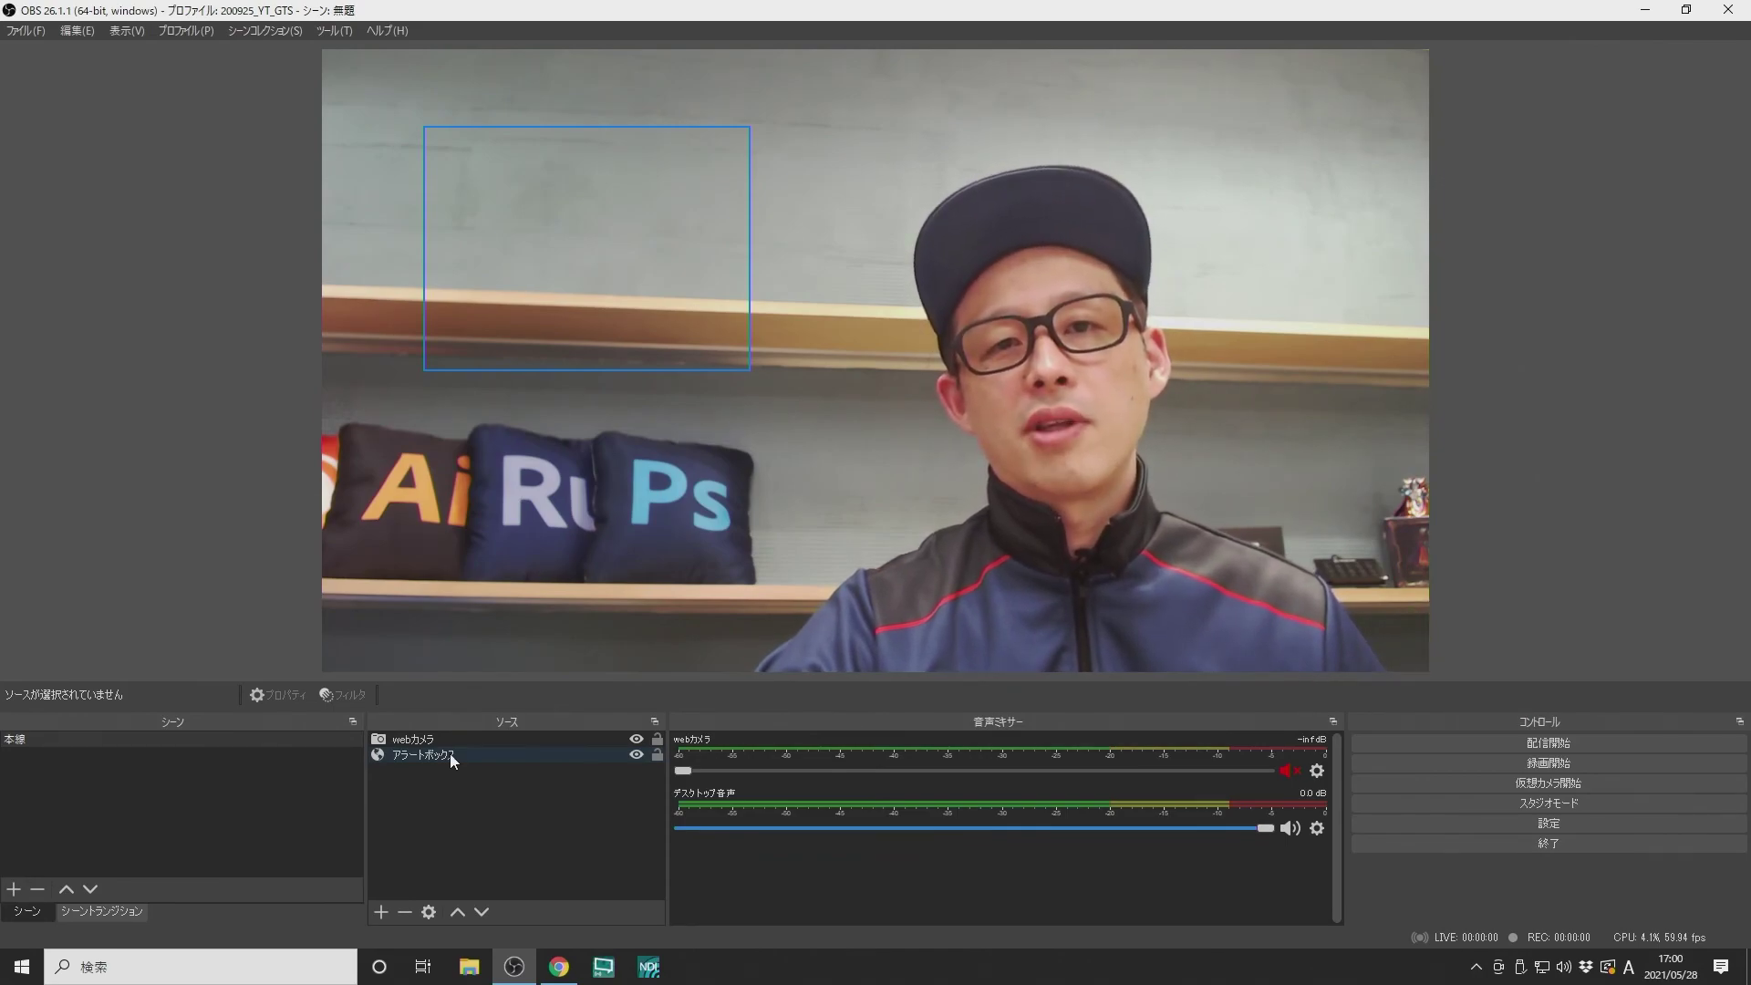
In OBS, move the アラートボックス source above the webカメラ source and clear the selection
left_click(425, 752)
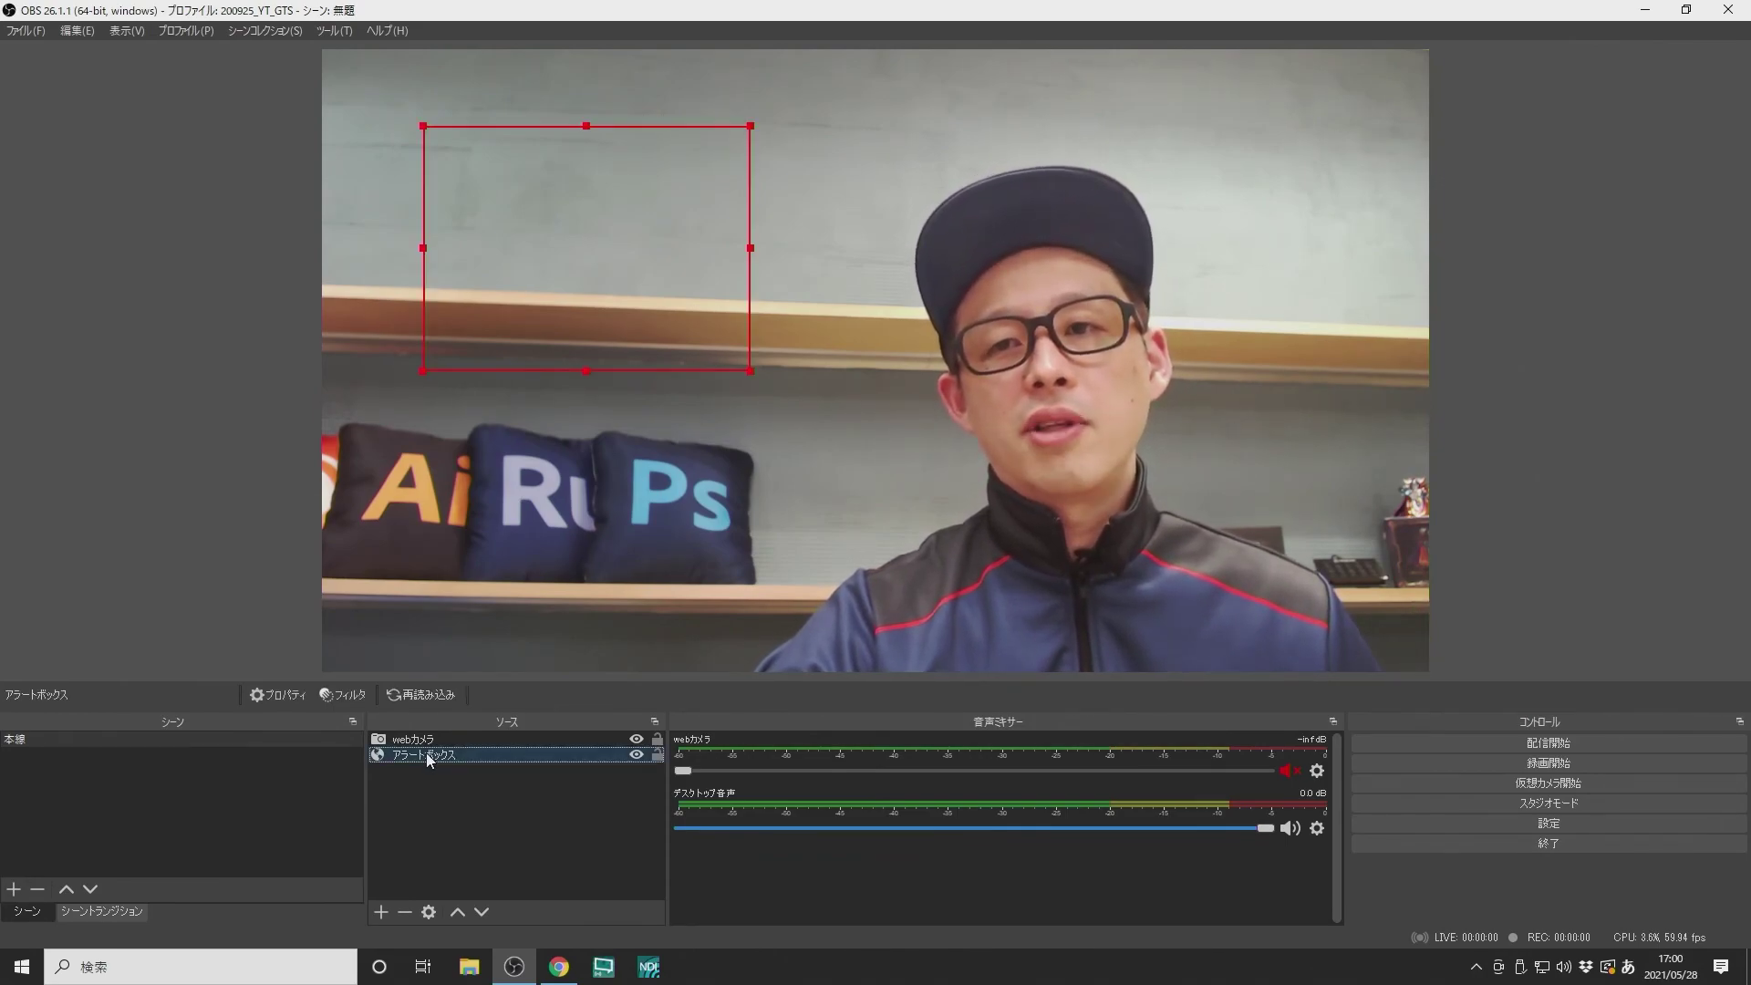
left_click(423, 735, "ctrl")
left_click_drag(428, 735, 434, 753)
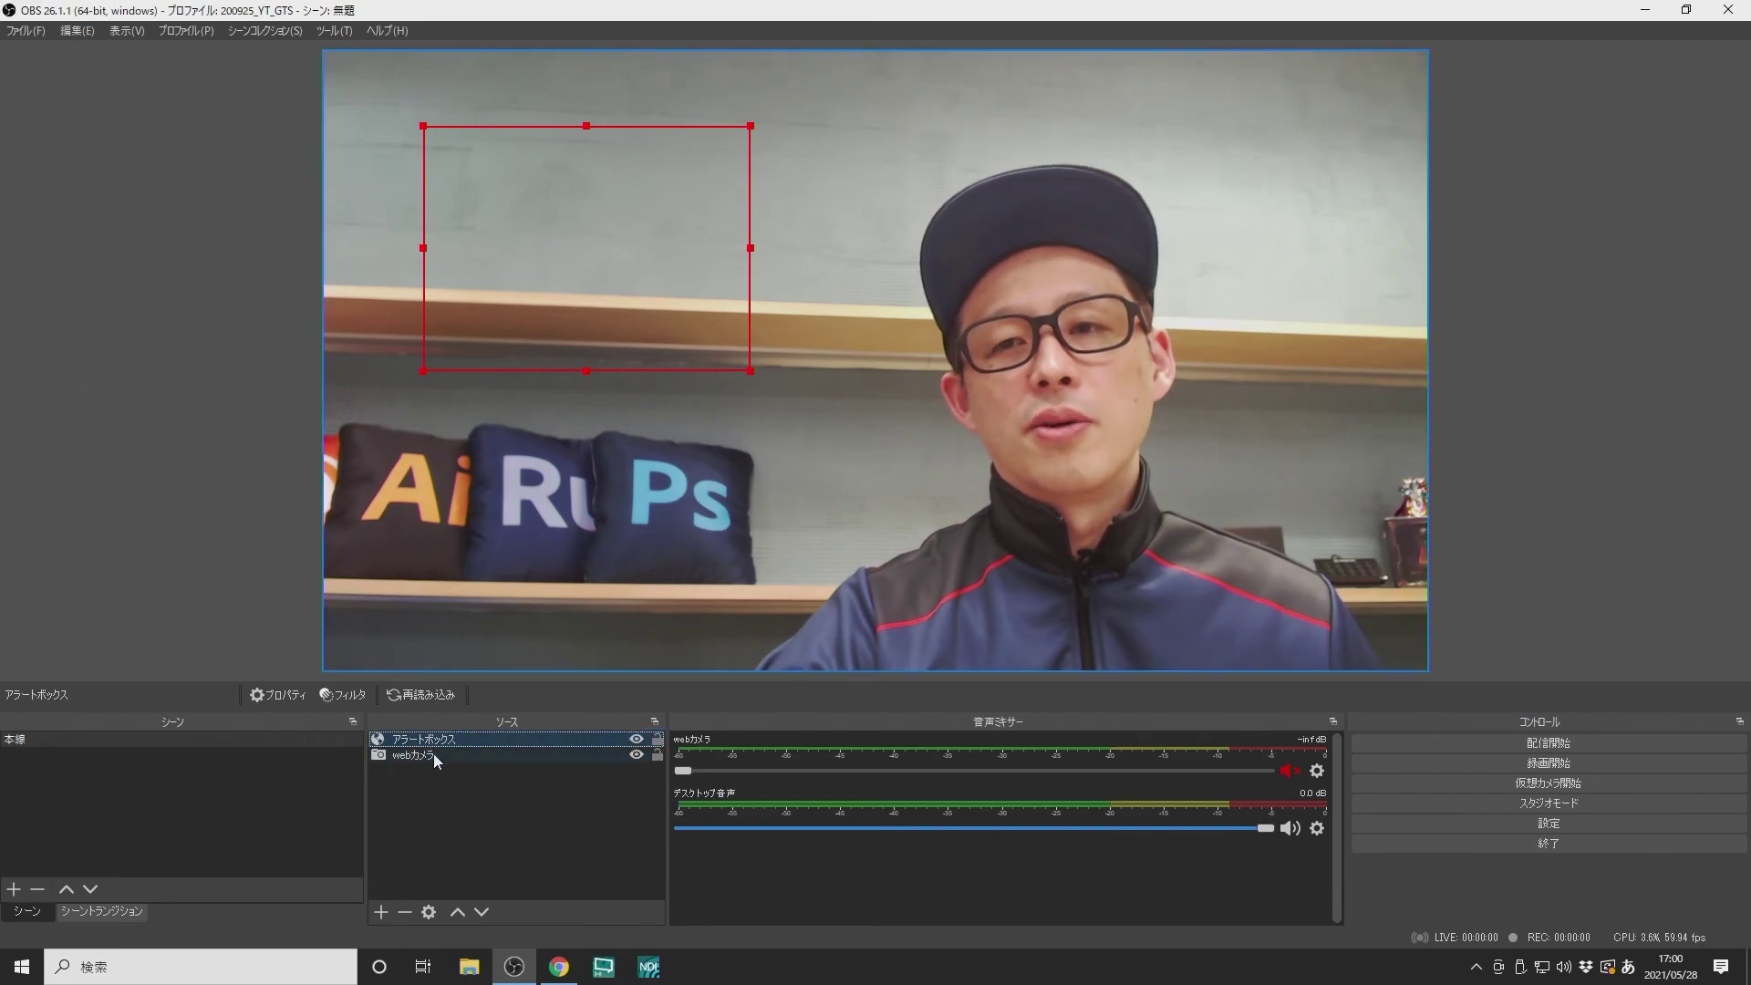
left_click(479, 797)
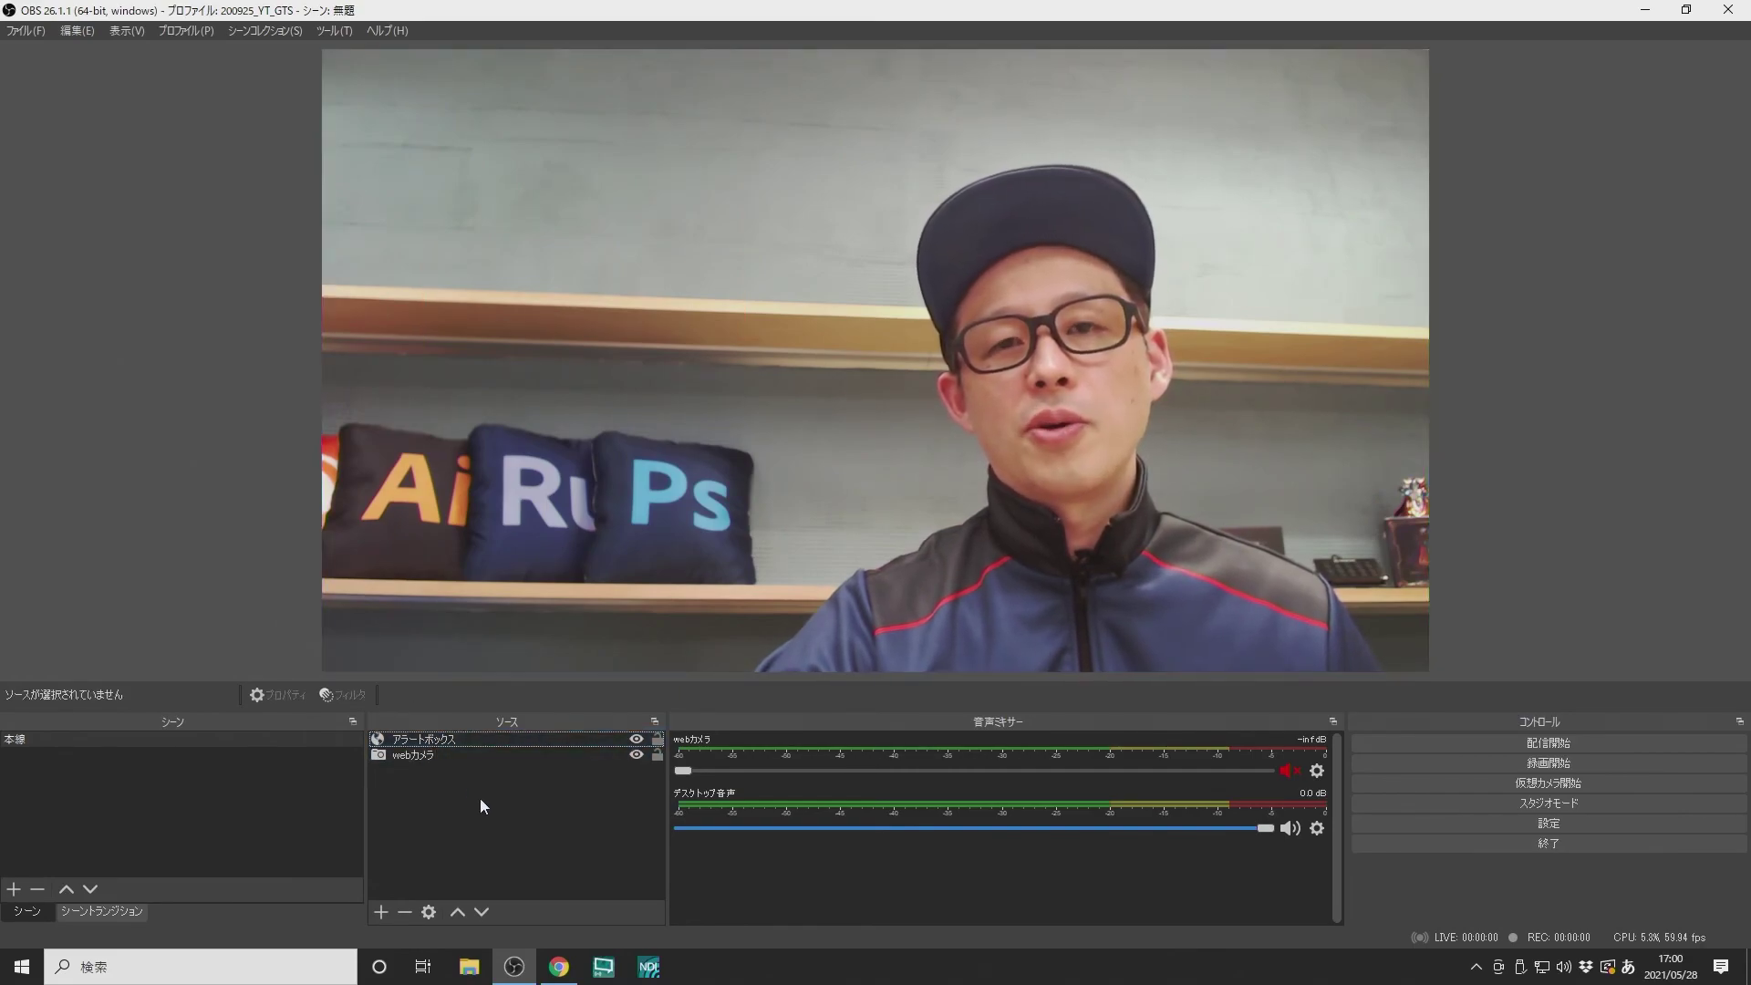